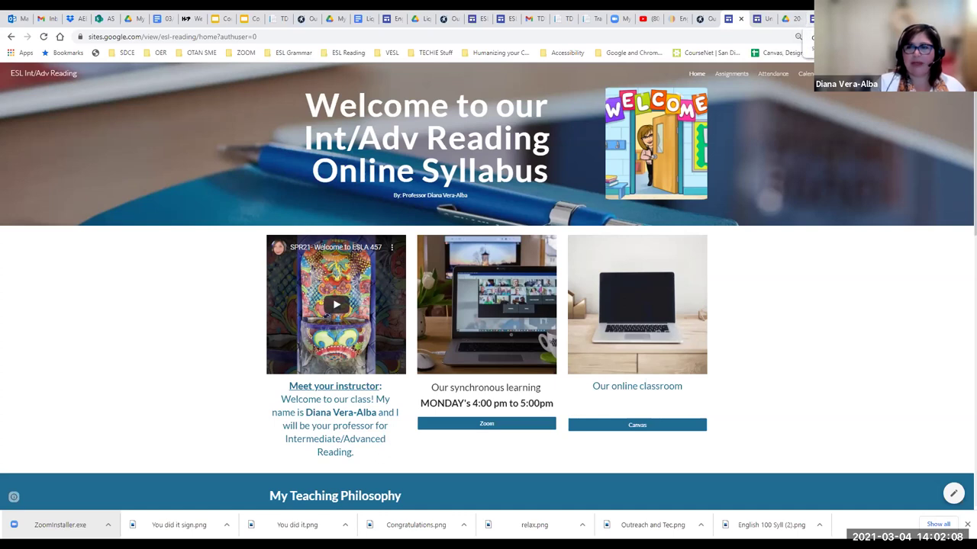
Step: Switch to the untitled Google Sites draft and replace the header's placeholder page title with "ESL 6/7"
click(759, 18)
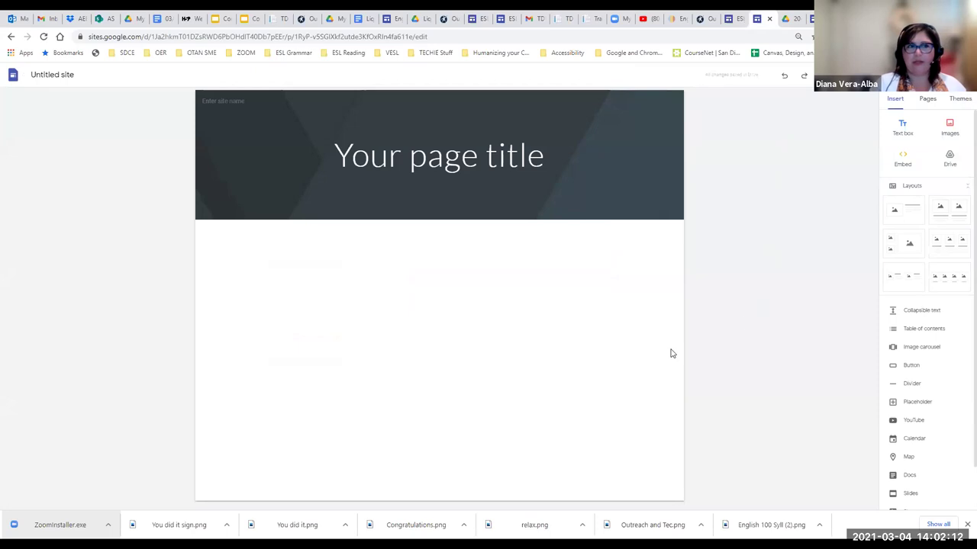
click(548, 156)
double_click(534, 156)
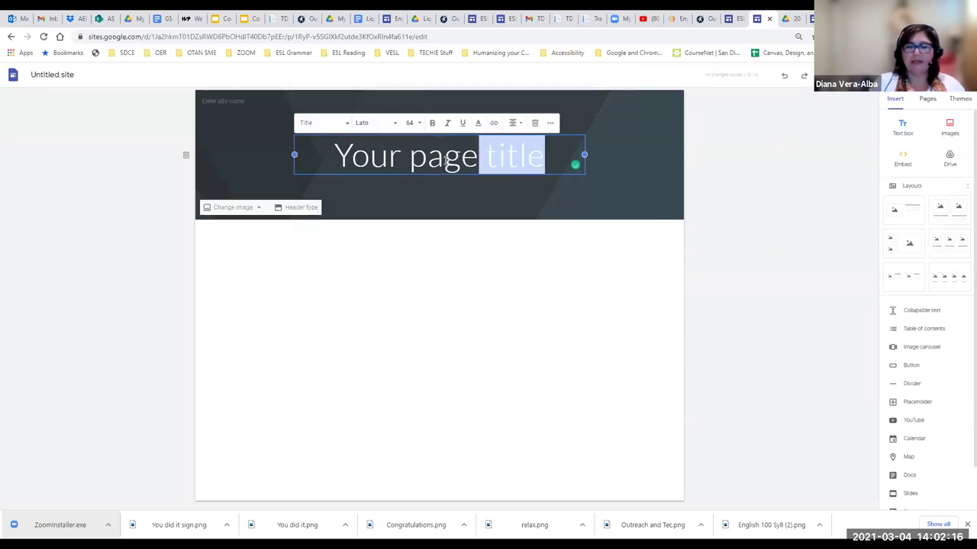
drag(447, 159, 331, 161)
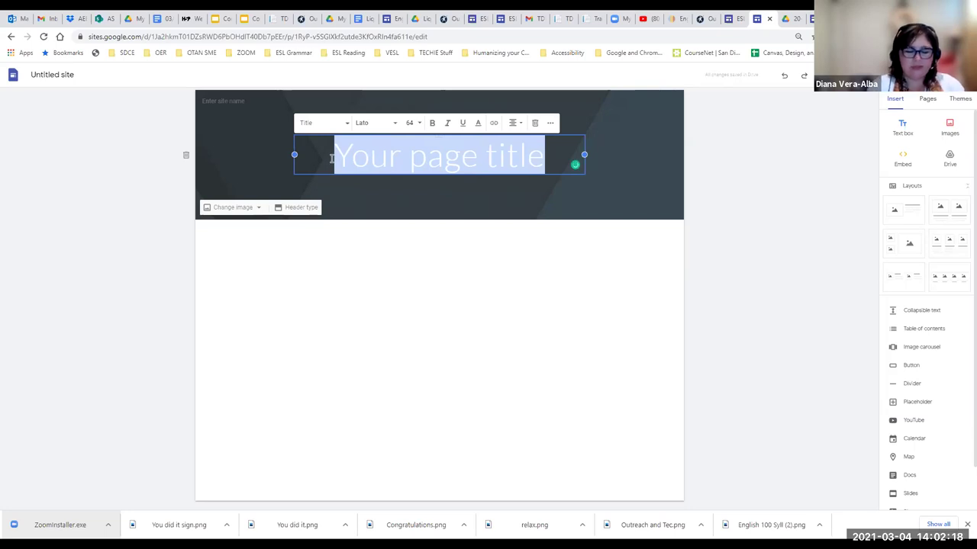
text(ES)
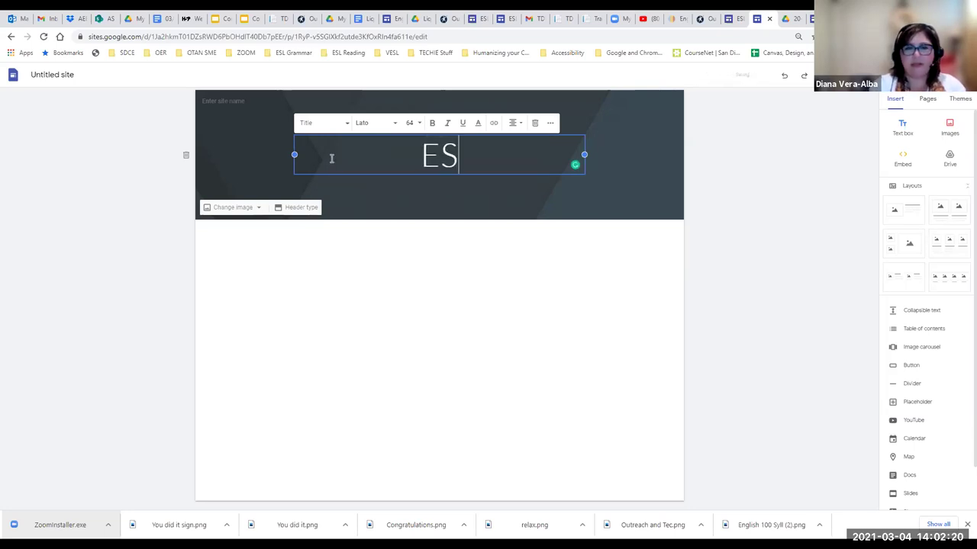
text(L 6/7)
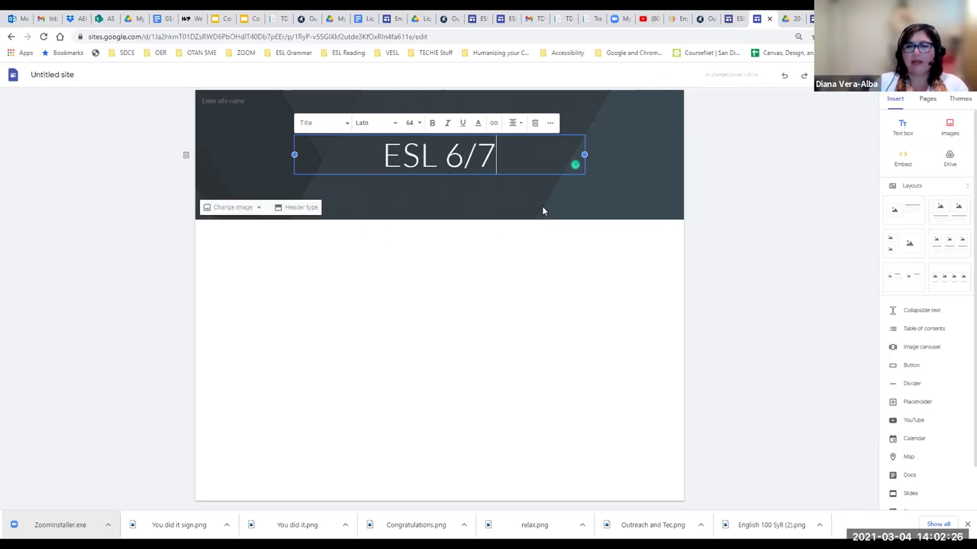
click(580, 206)
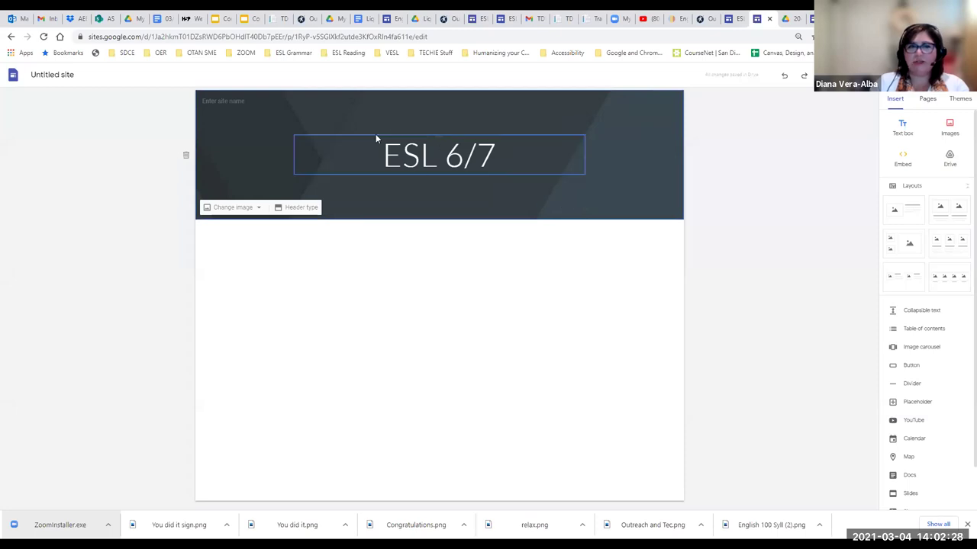
Step: Name the site "Workplace Communication" in the header
click(246, 100)
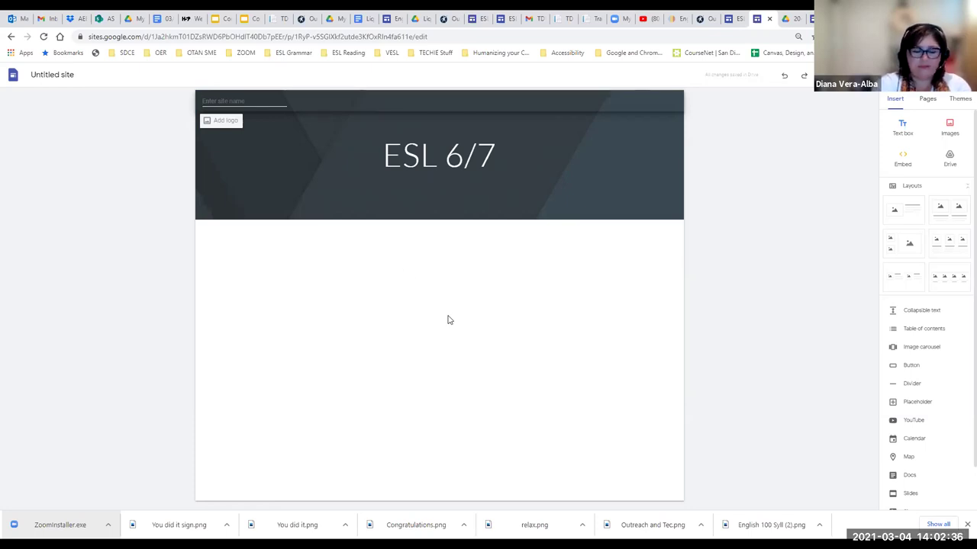
text(Workpac)
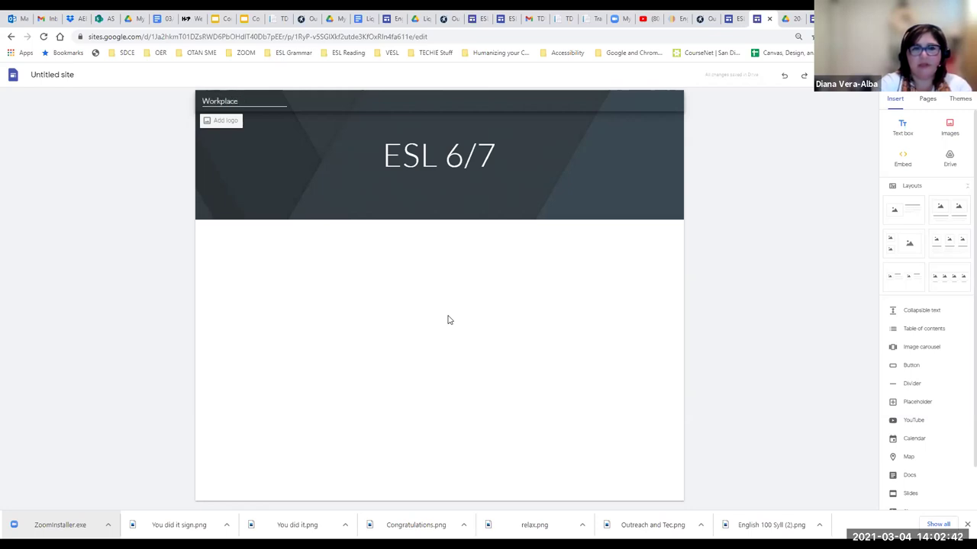
text(e Communication)
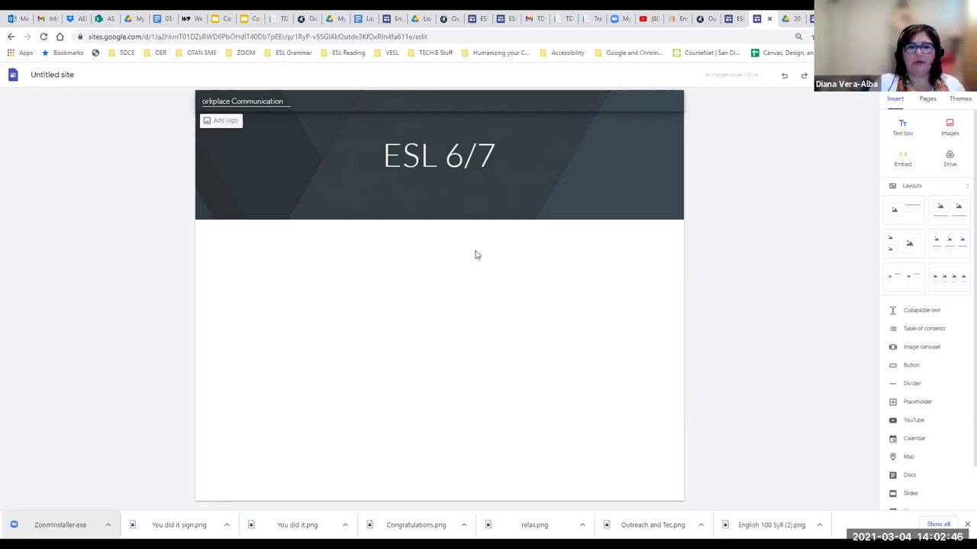
click(488, 195)
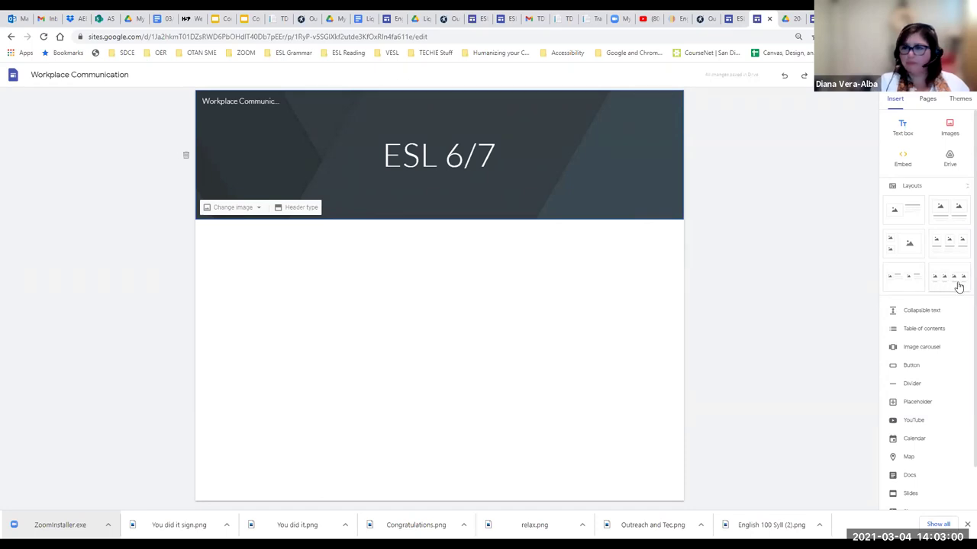
Step: Insert a four-column layout of image placeholders with captions directly below the header
drag(950, 278, 359, 267)
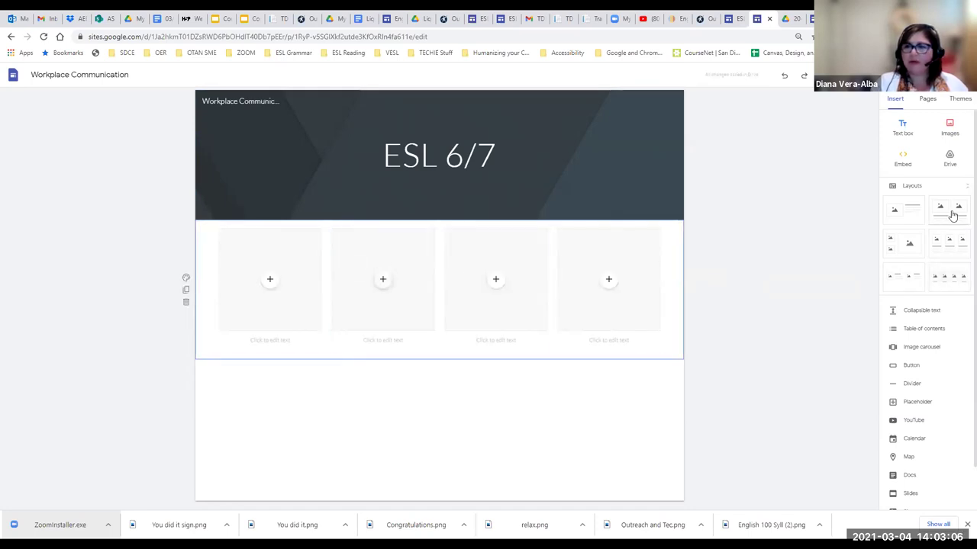
Step: Try a two-column layout and an image-with-text layout below the four-column section, and delete both added sections
drag(951, 214, 466, 438)
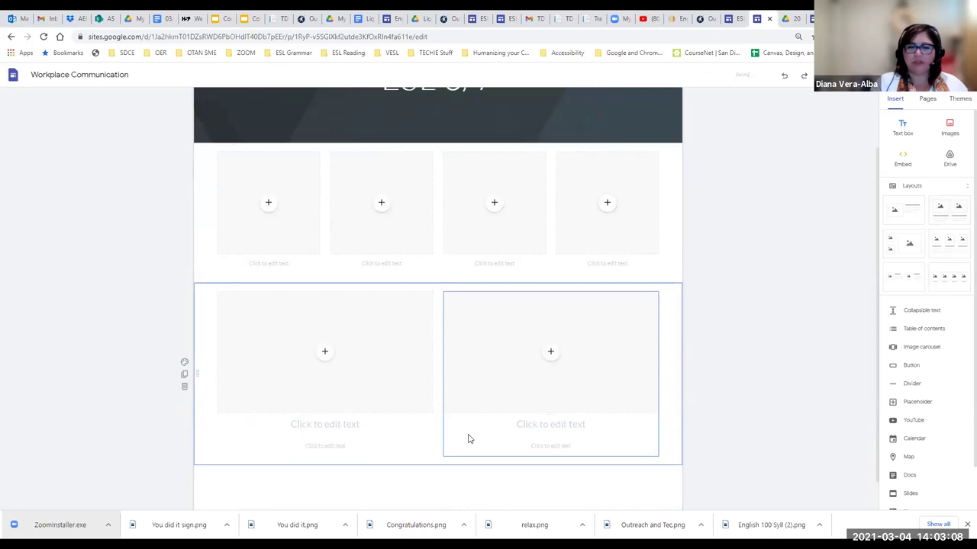
drag(905, 211, 461, 465)
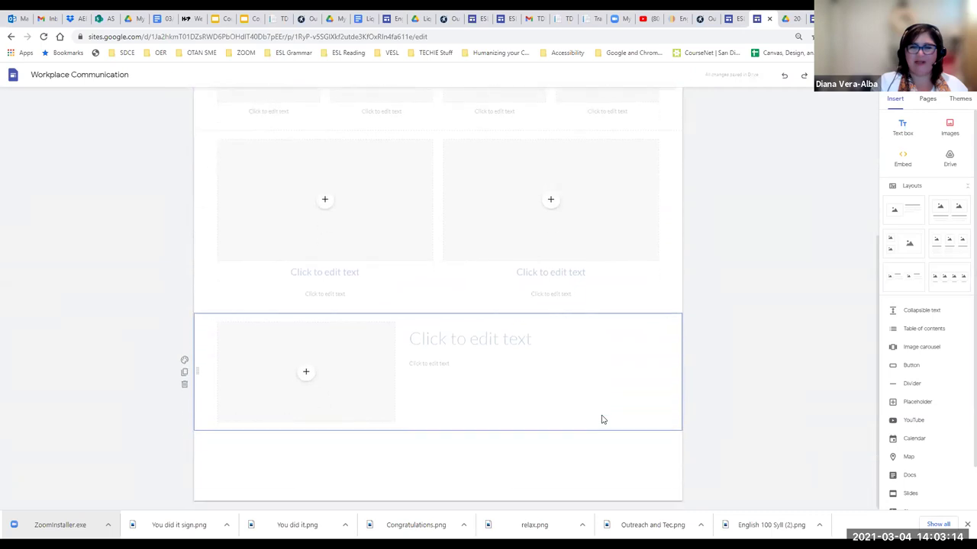
click(184, 389)
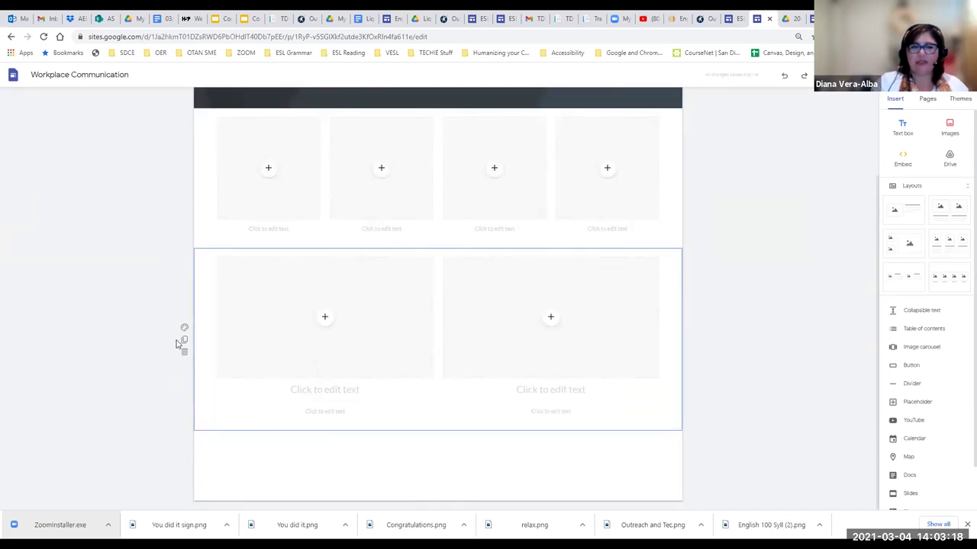
click(184, 354)
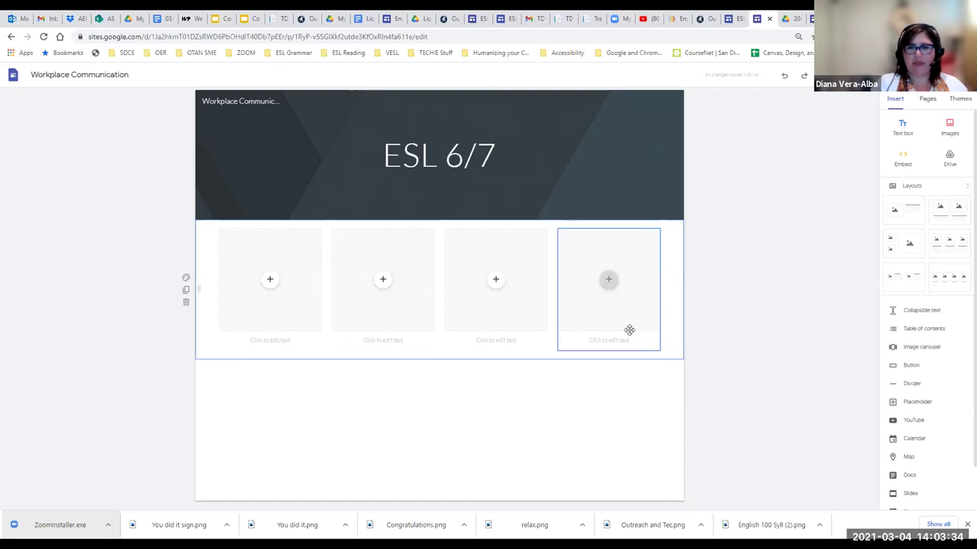
Step: Start adding a YouTube video to the first placeholder and copy the share link of Chillhop Yearmix 2019 from YouTube
click(270, 281)
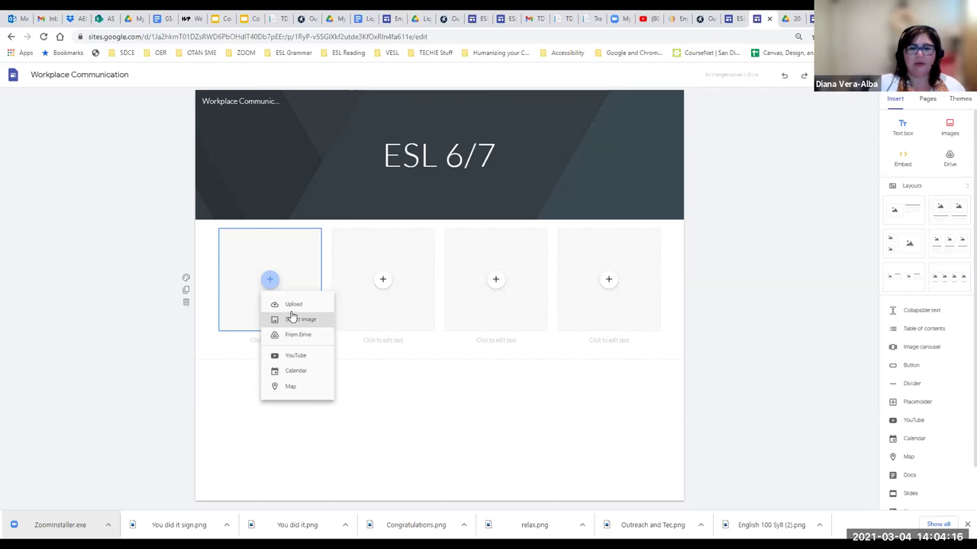
click(288, 360)
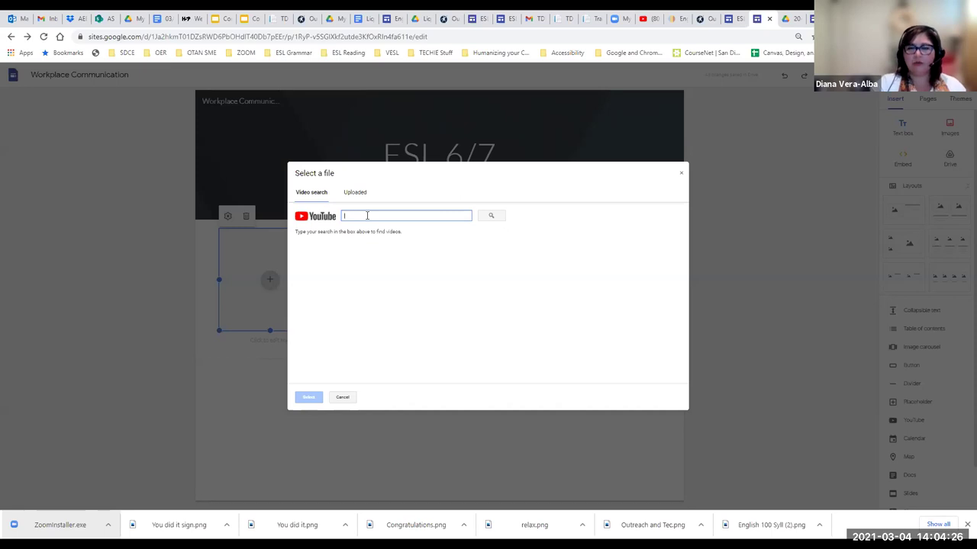
click(645, 20)
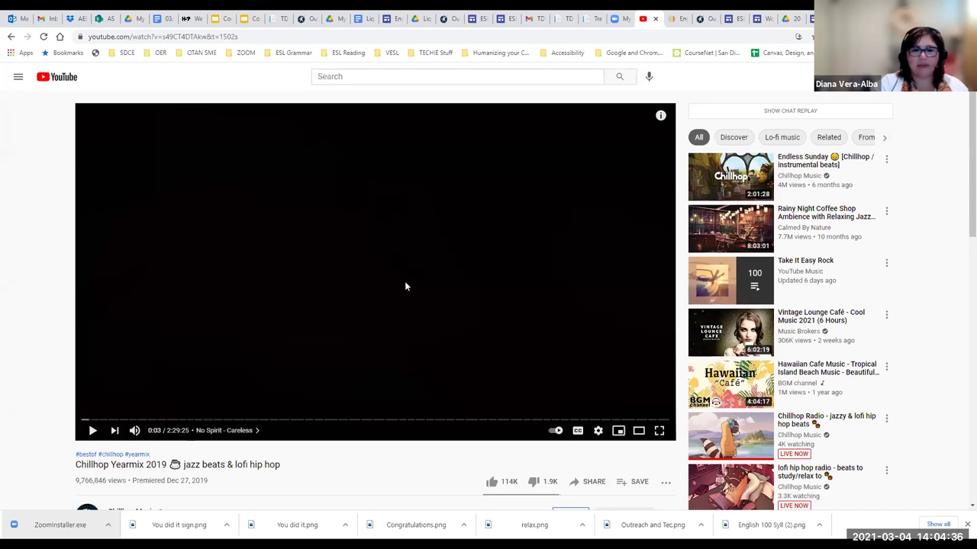
click(600, 485)
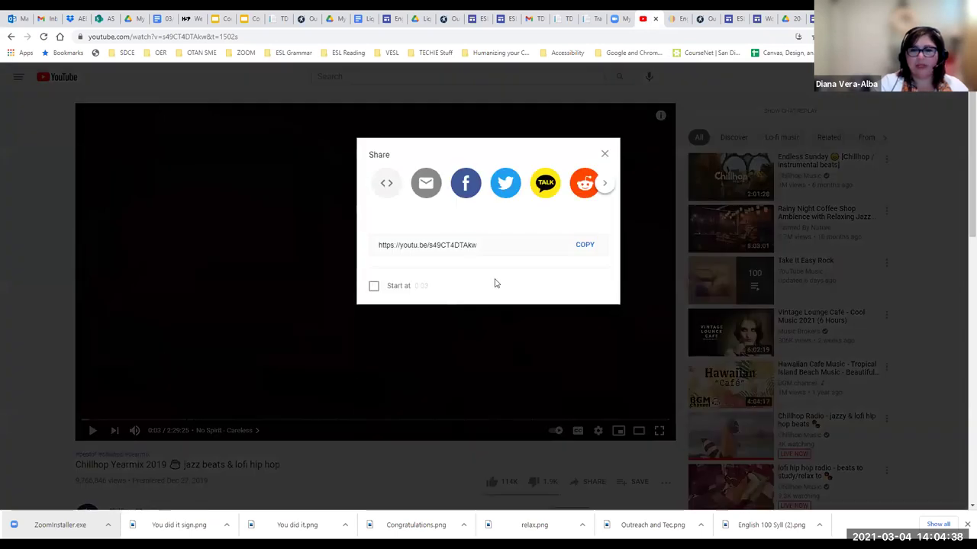
click(478, 311)
click(585, 309)
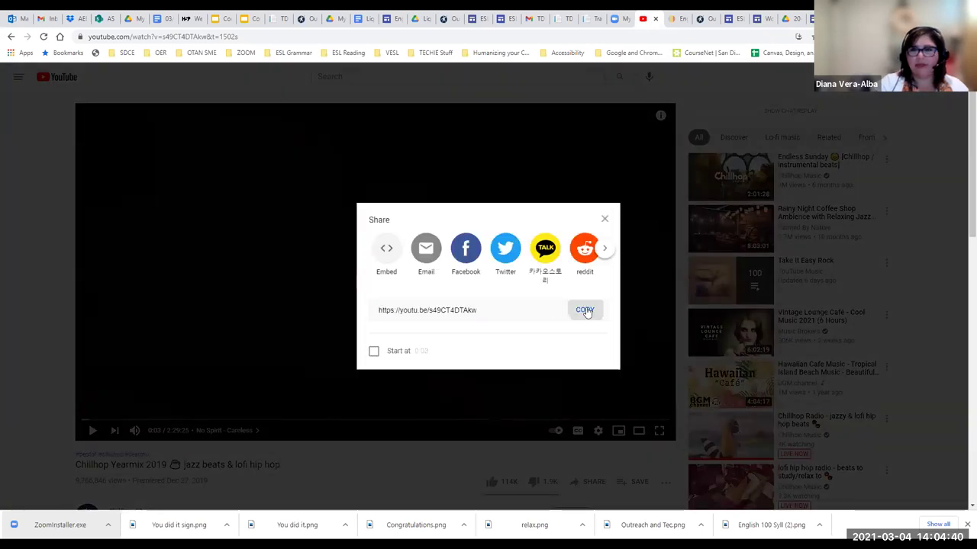
Step: Return to the Google Sites draft, find the video by its copied link, and insert it into the first placeholder
click(759, 17)
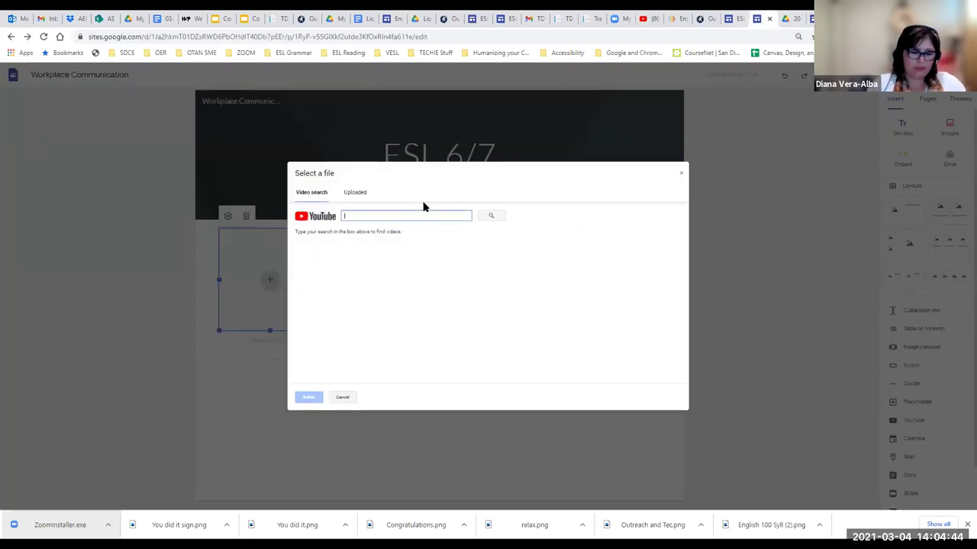
key(ctrl+v)
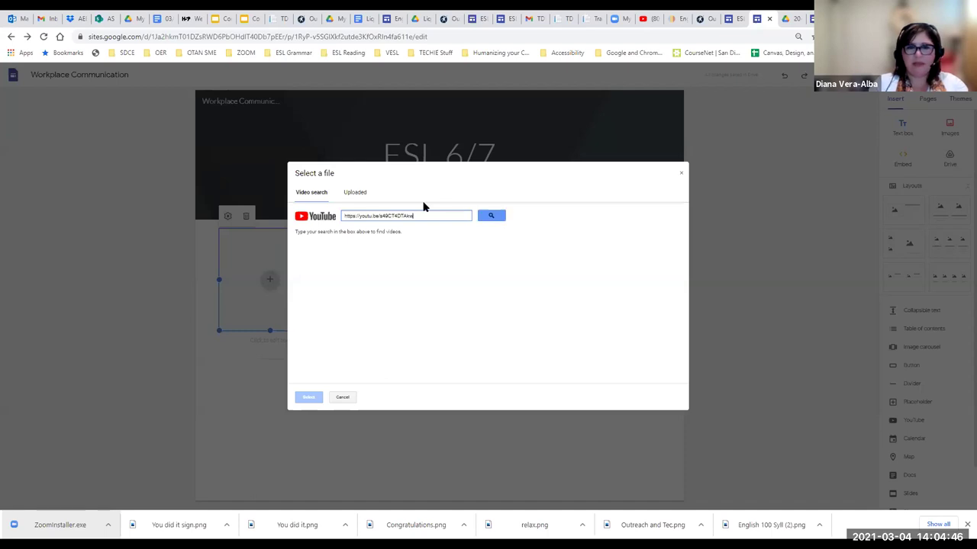
click(490, 217)
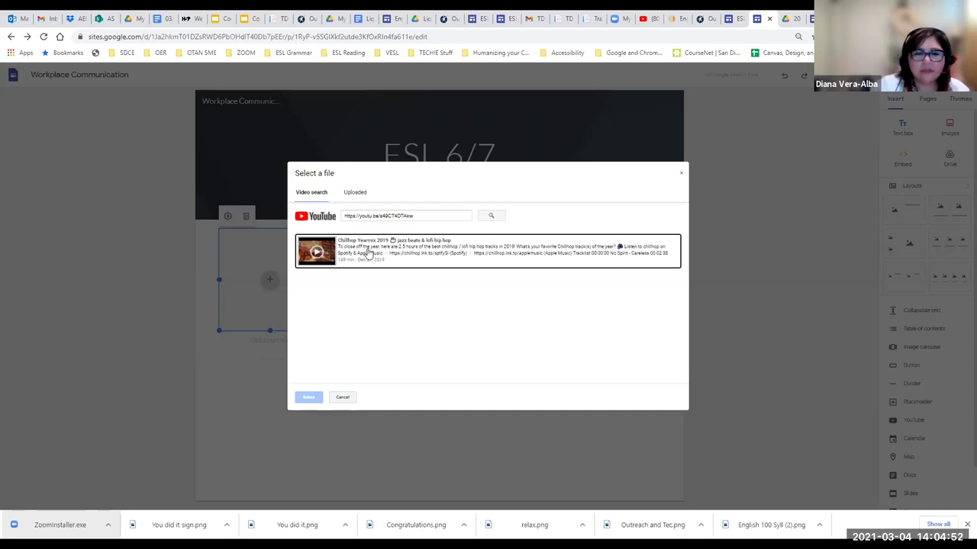
click(368, 256)
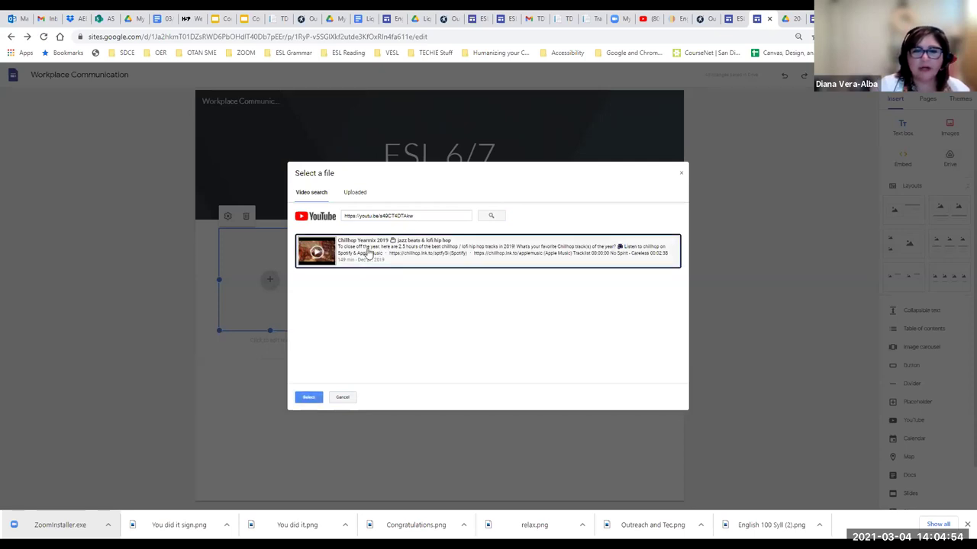
click(308, 398)
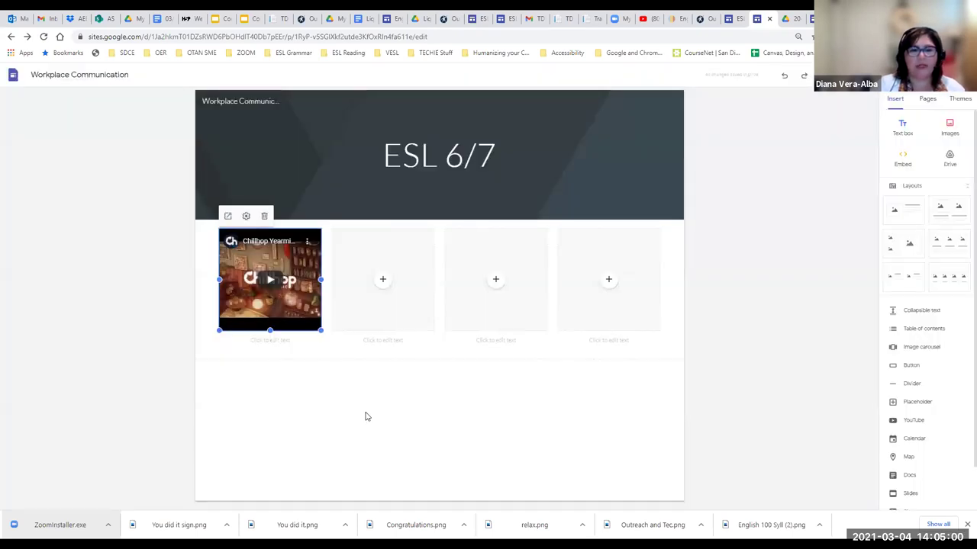
Step: Caption the first column's video "Break music from Chillhop"
click(297, 341)
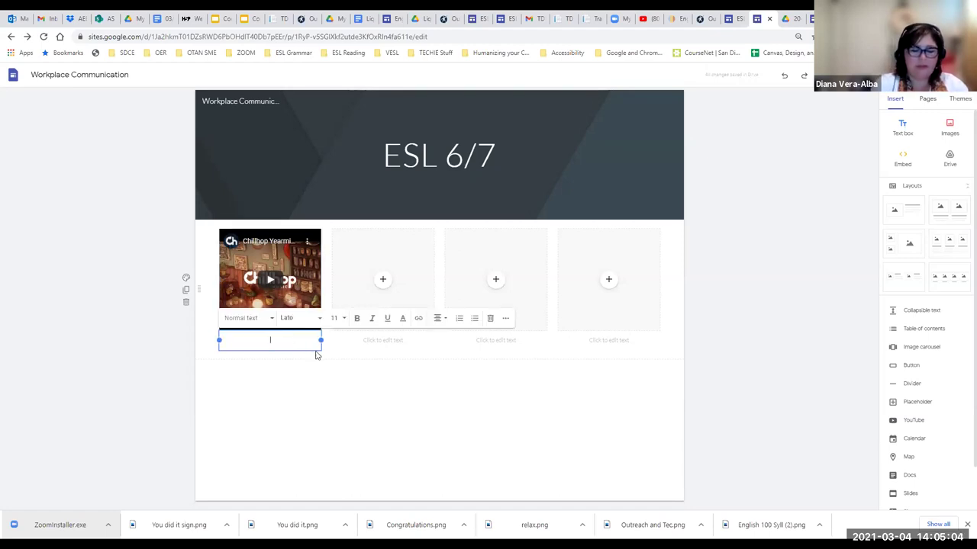
text(B)
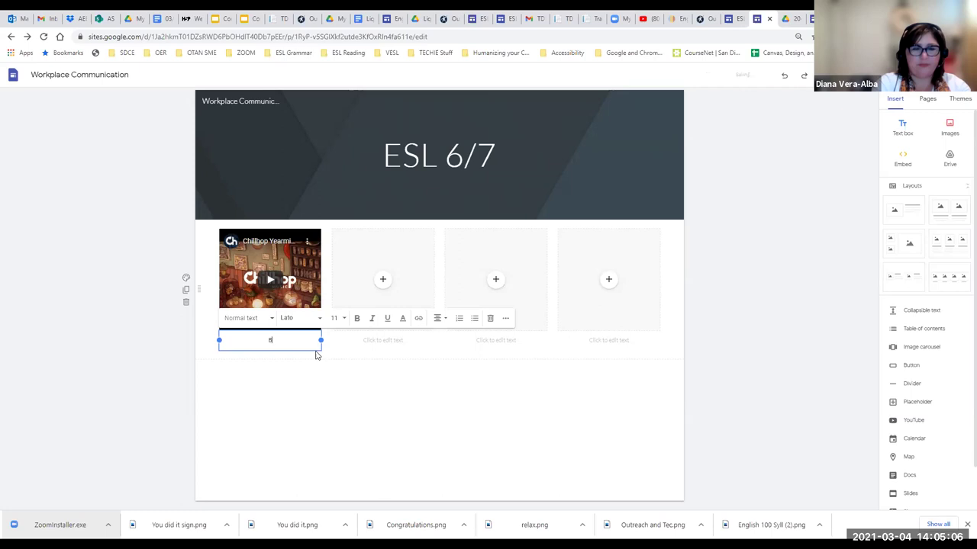
text(reak)
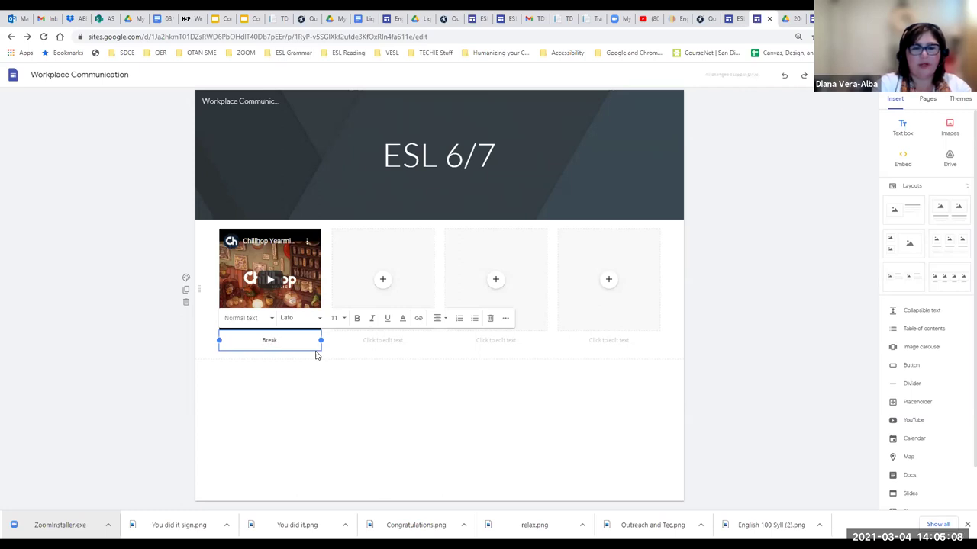
text( music)
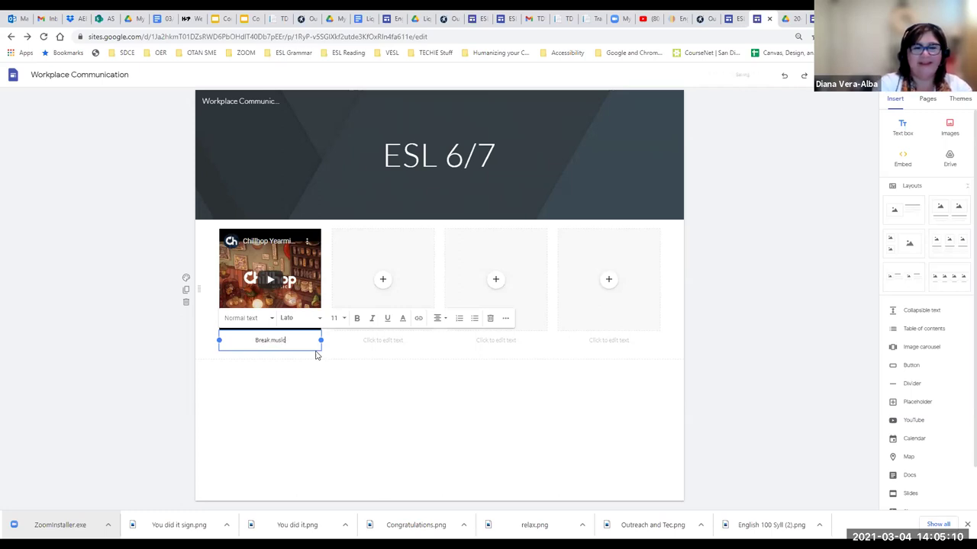
text( fr)
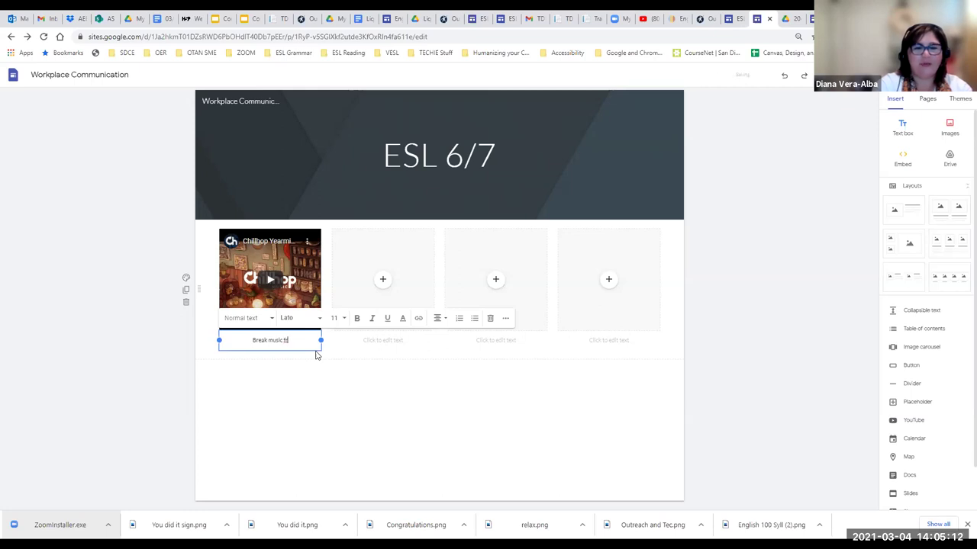
text(om Chillhop)
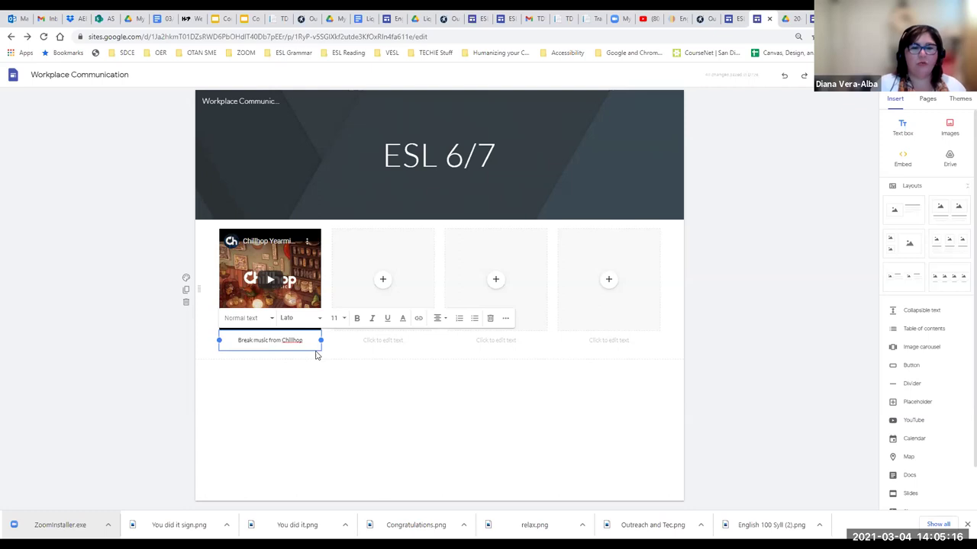
Step: Set the font size of the video's whole caption to 18
drag(310, 339, 231, 340)
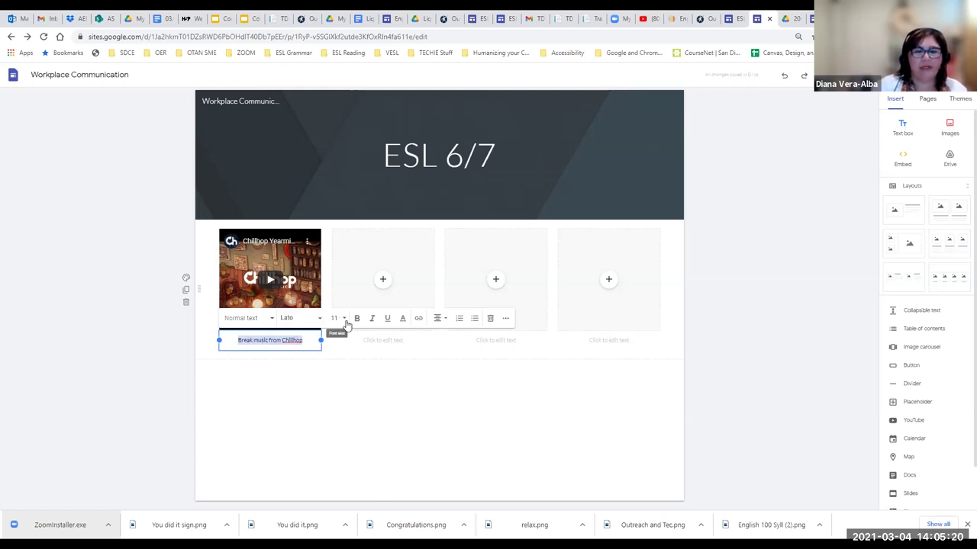
click(344, 319)
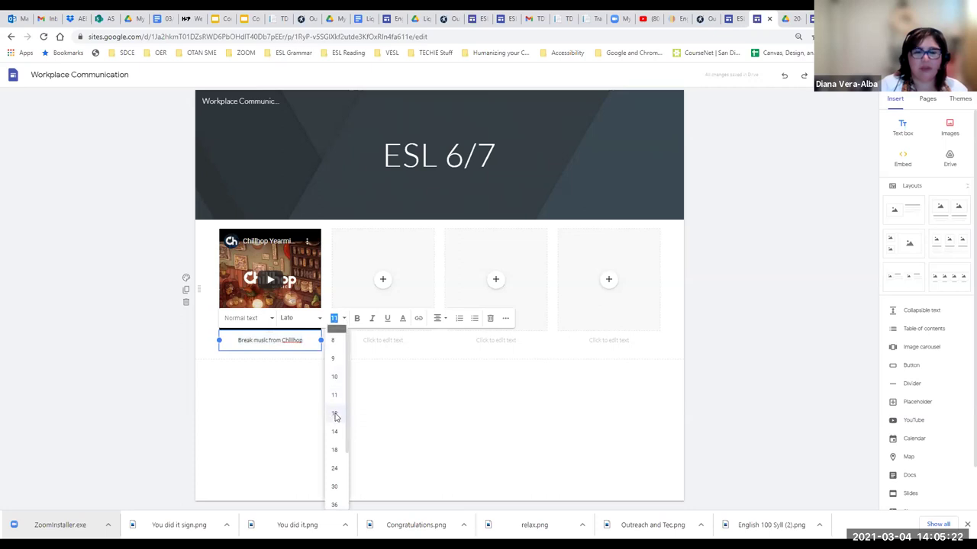
click(336, 453)
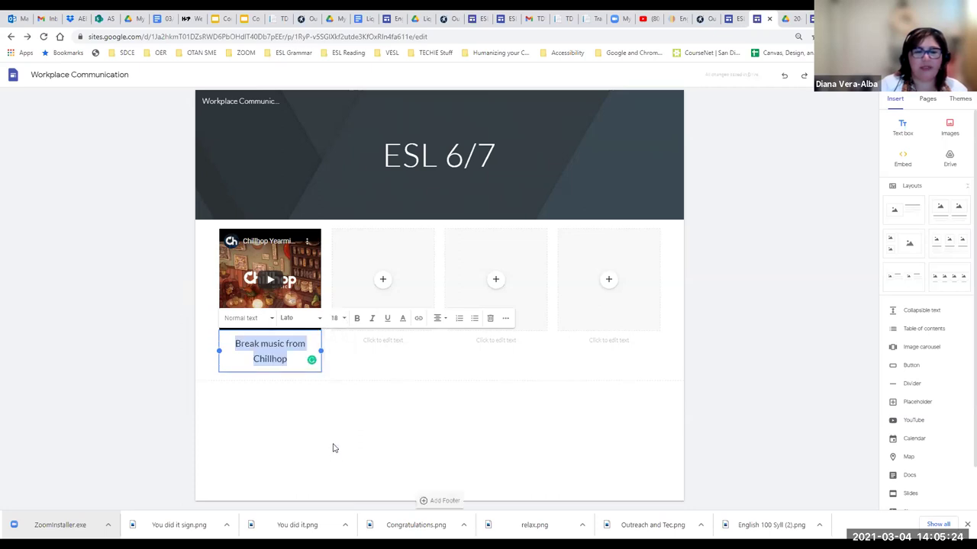
click(398, 367)
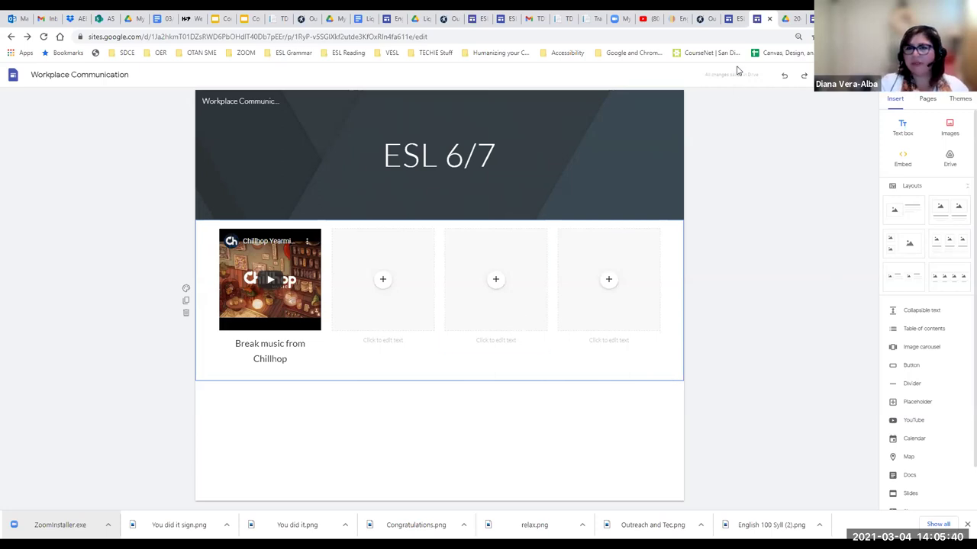
Step: Switch to the published ESL Int/Adv Reading site and examine its home page layout, teaching philosophy and pact sections as an example
click(731, 19)
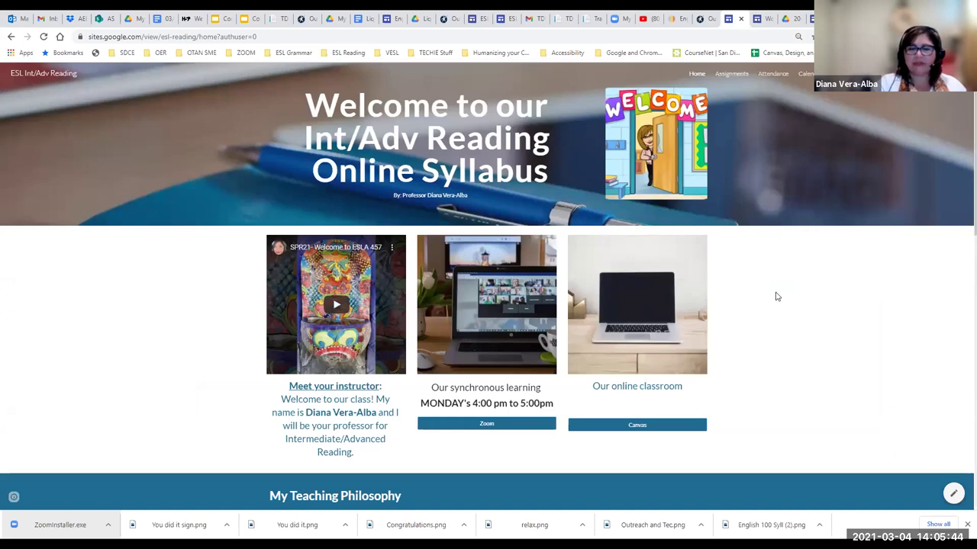
scroll(774, 299, down, 1)
scroll(773, 301, down, 2)
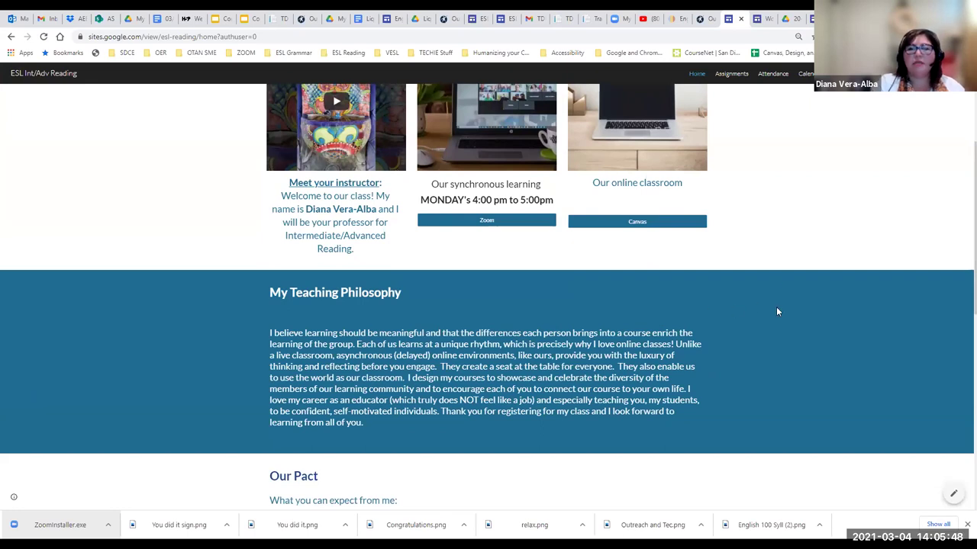
scroll(776, 307, up, 2)
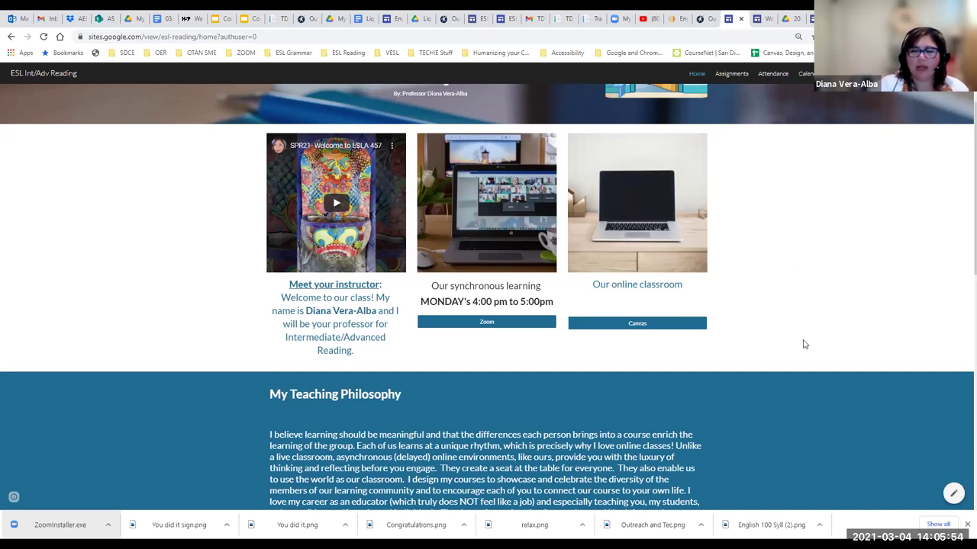
scroll(803, 344, down, 3)
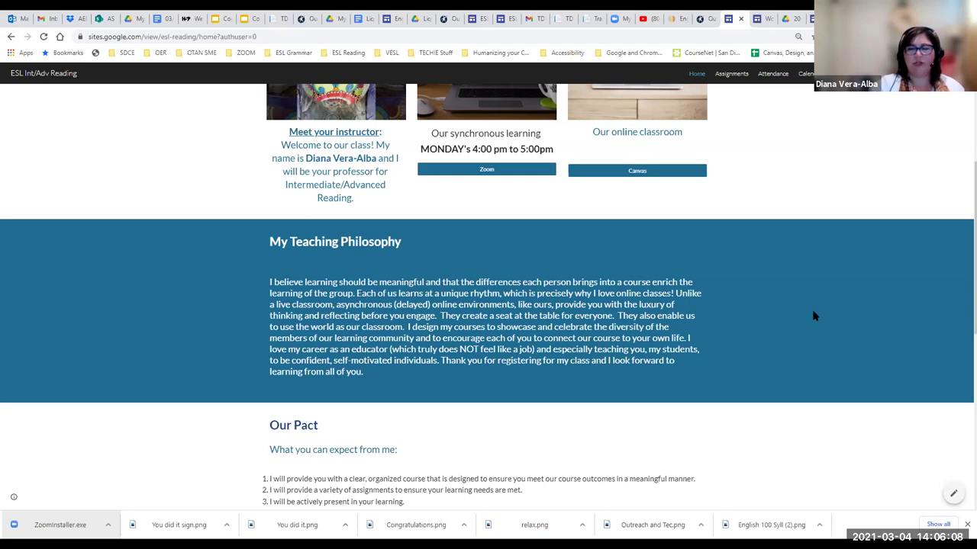
scroll(797, 284, down, 1)
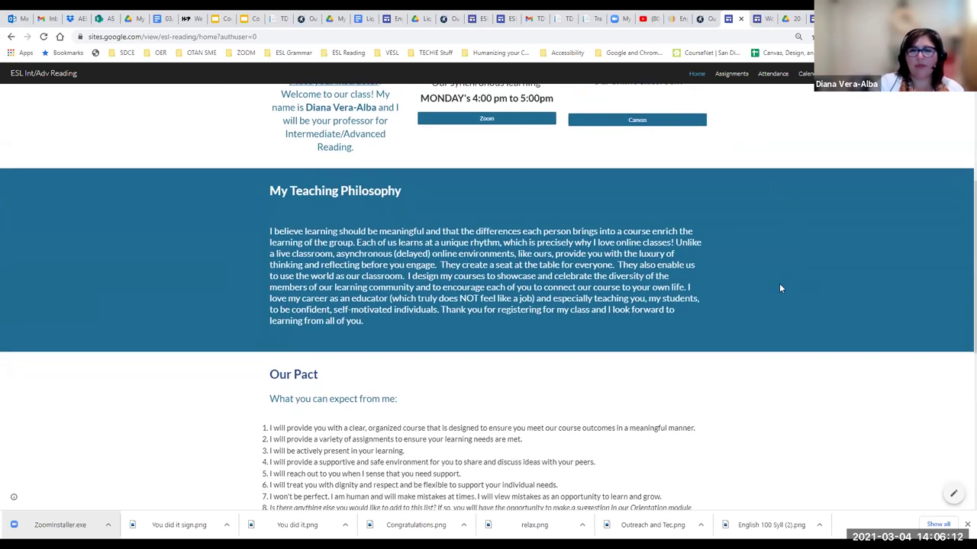
scroll(822, 321, down, 5)
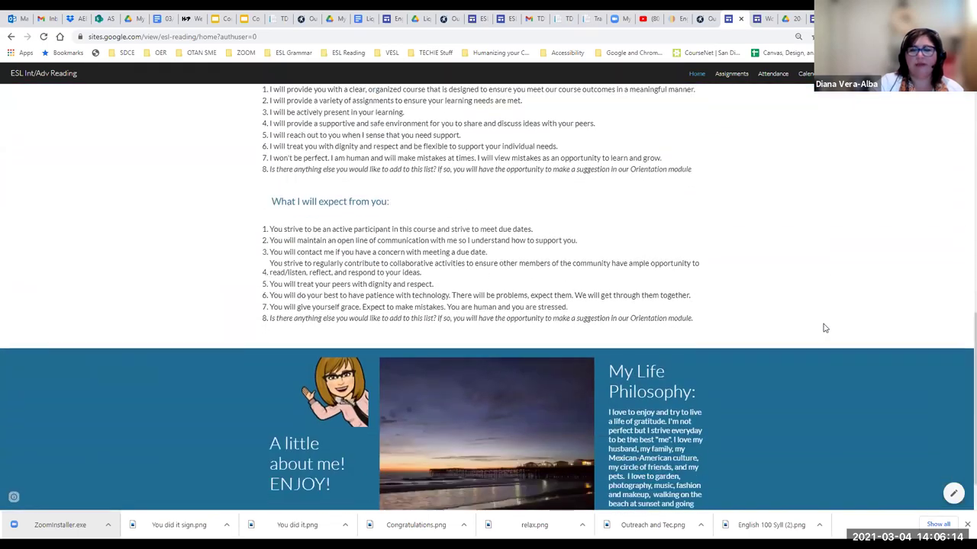
scroll(824, 328, up, 3)
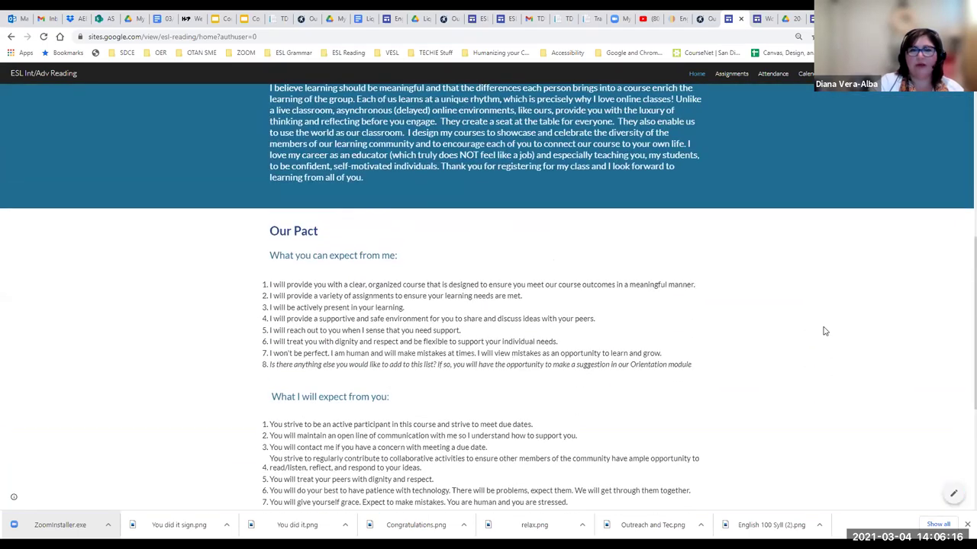
scroll(824, 328, up, 5)
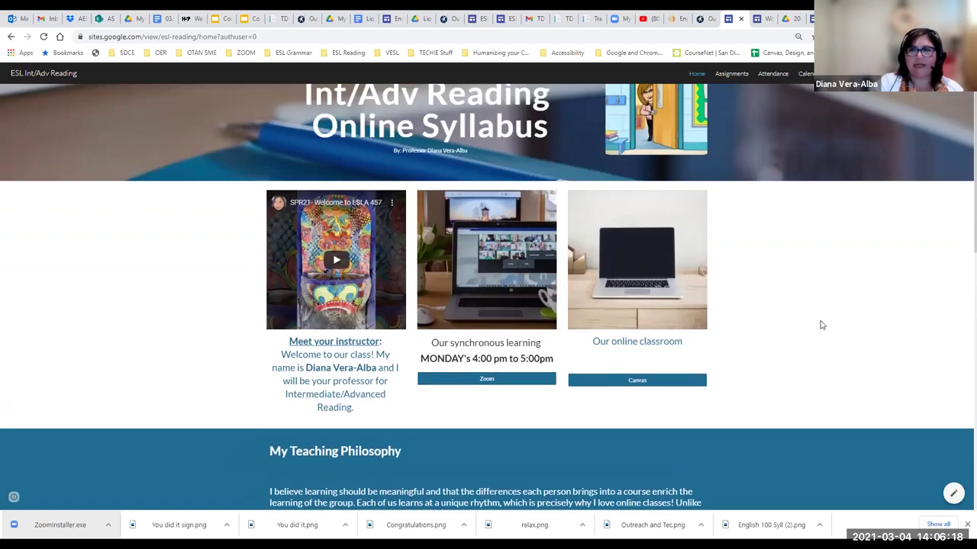
scroll(820, 324, up, 1)
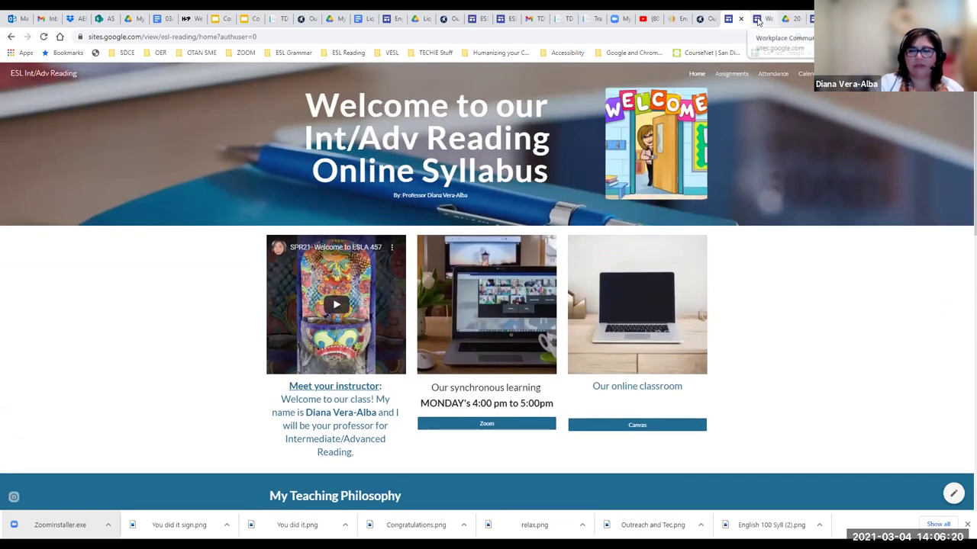
Step: Return to the Workplace Communication draft and add a text box below the four-column section with font size 18
click(758, 20)
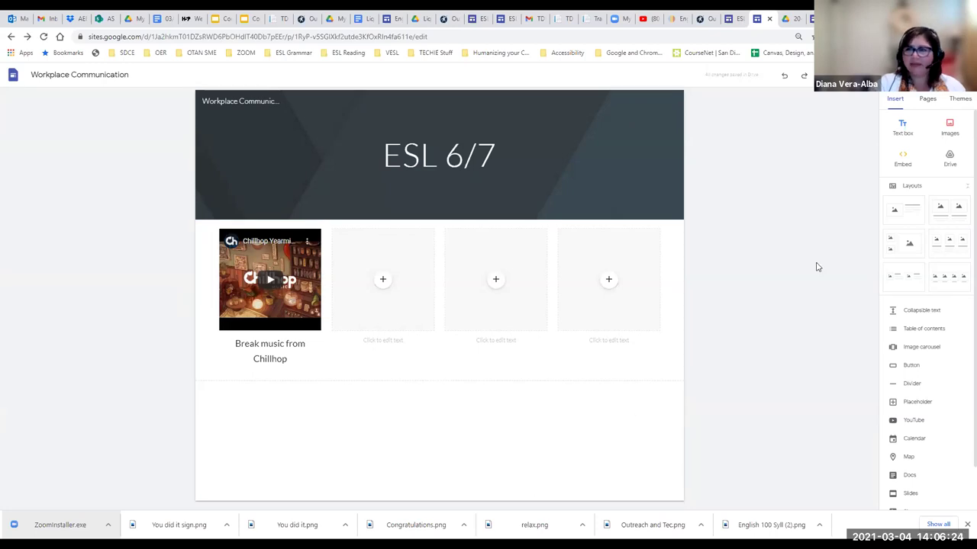
click(903, 130)
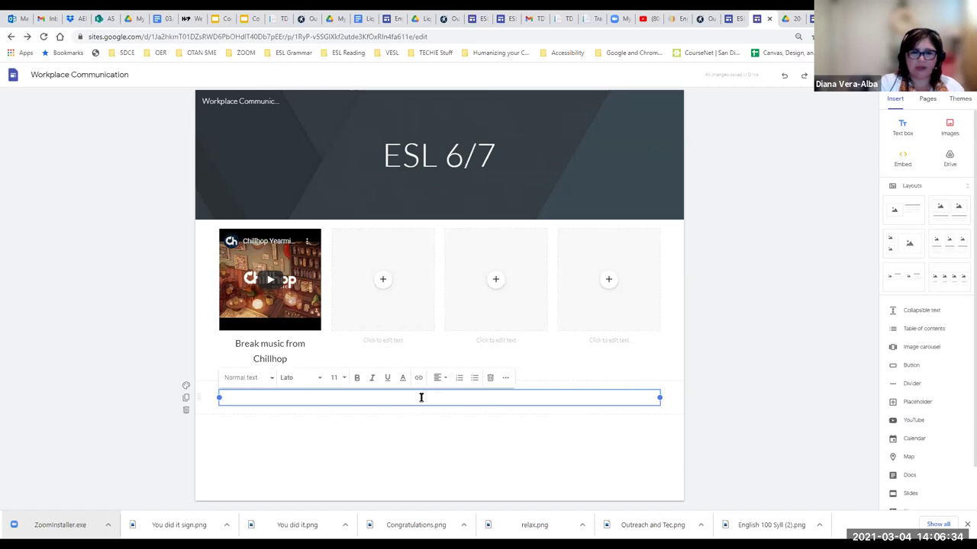
click(337, 378)
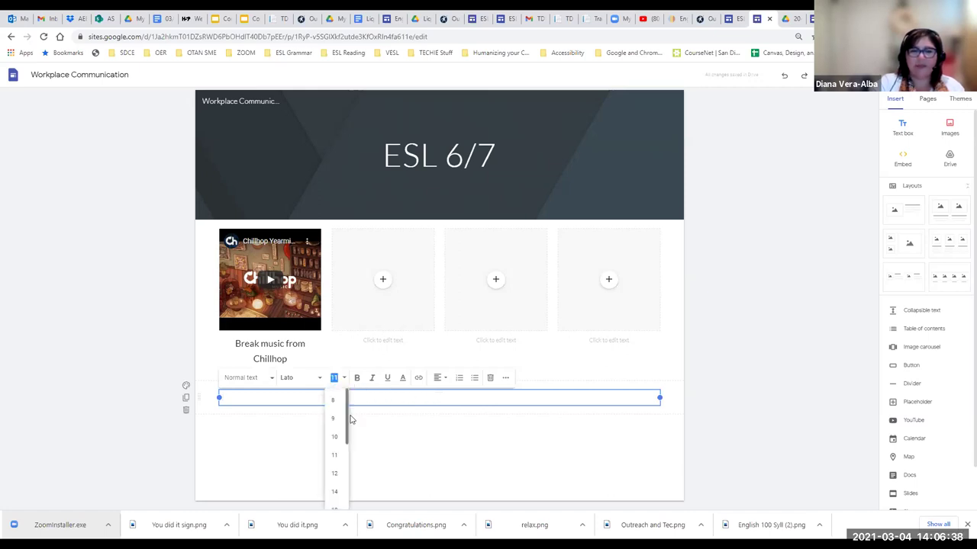
scroll(337, 474, down, 1)
click(335, 459)
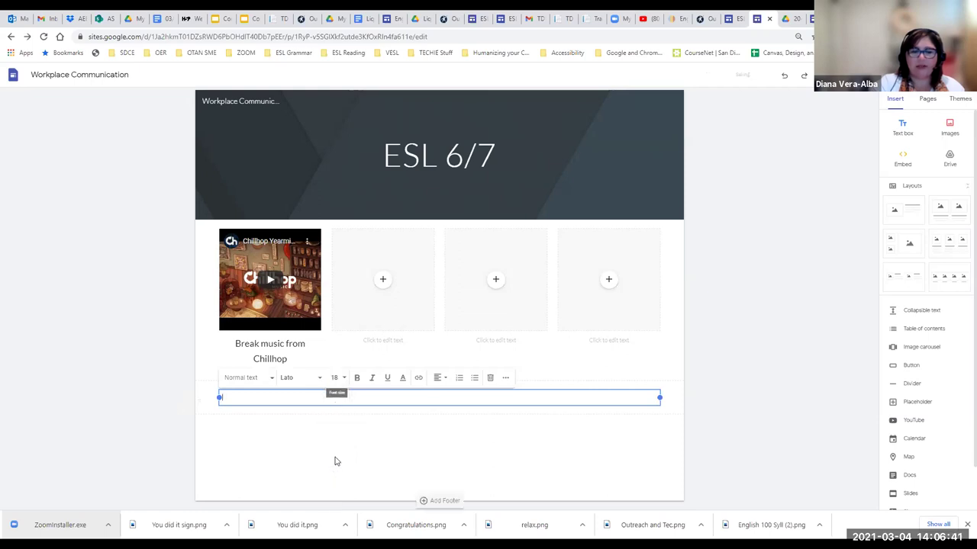
click(320, 381)
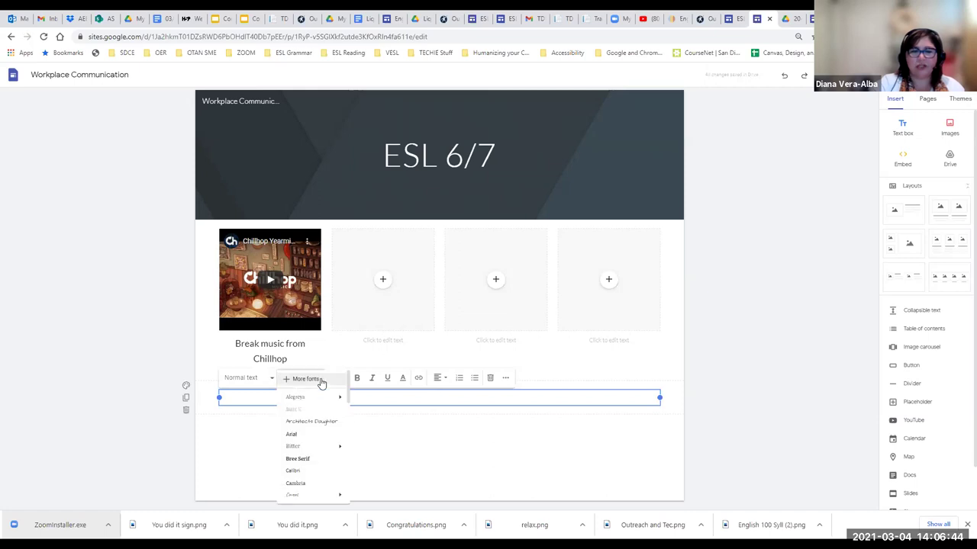
scroll(320, 389, down, 5)
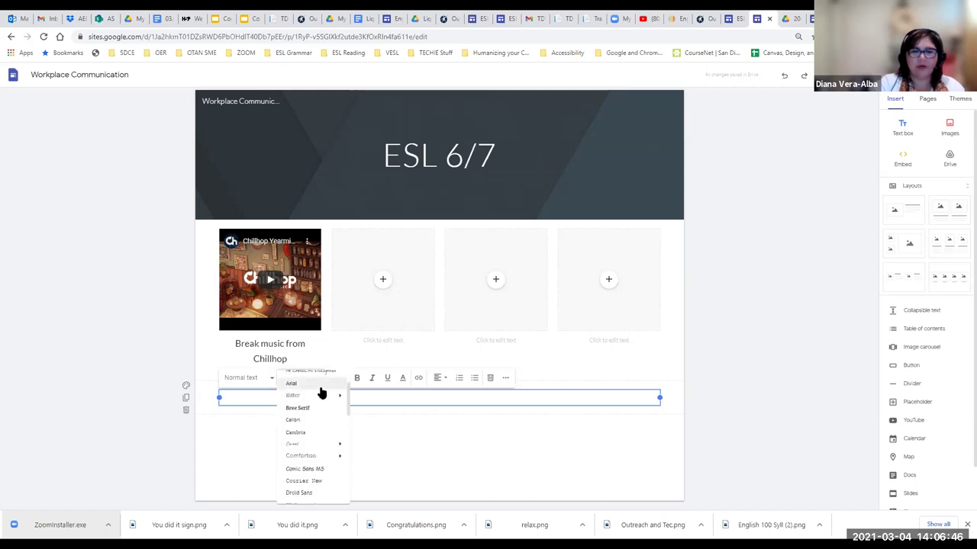
scroll(318, 438, down, 4)
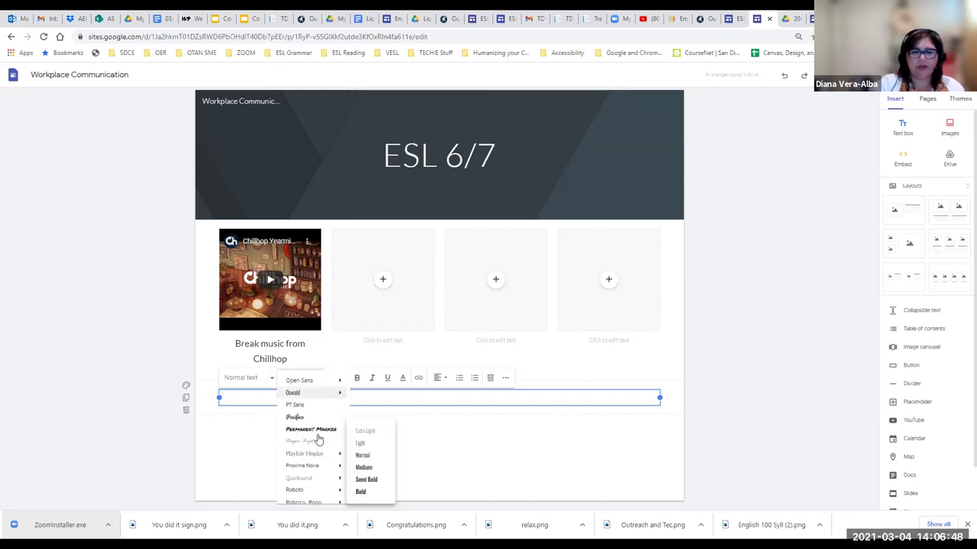
scroll(317, 441, up, 9)
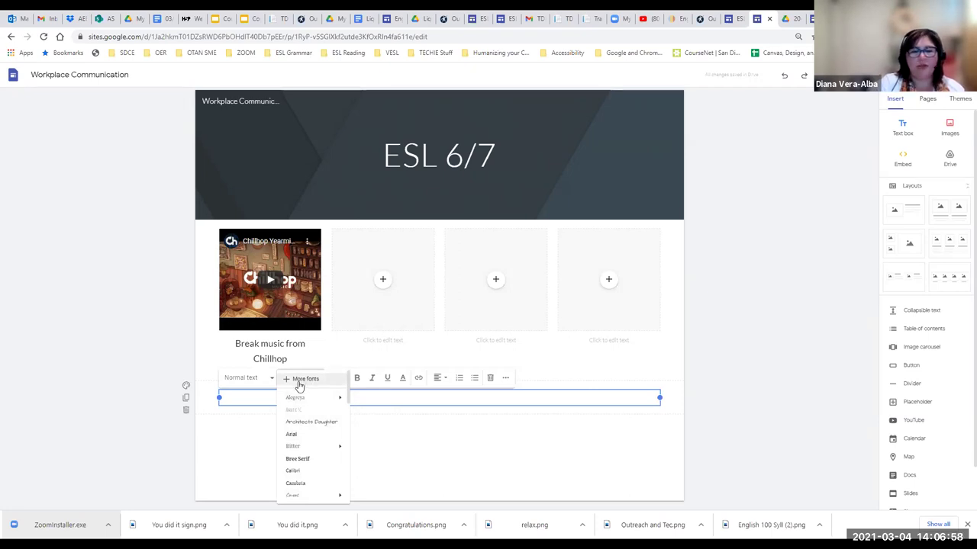
click(261, 399)
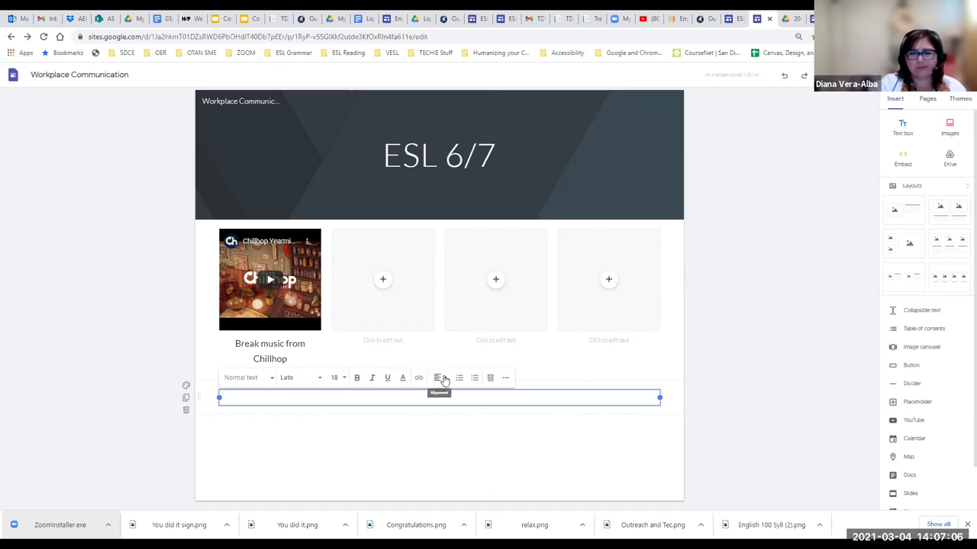
click(505, 380)
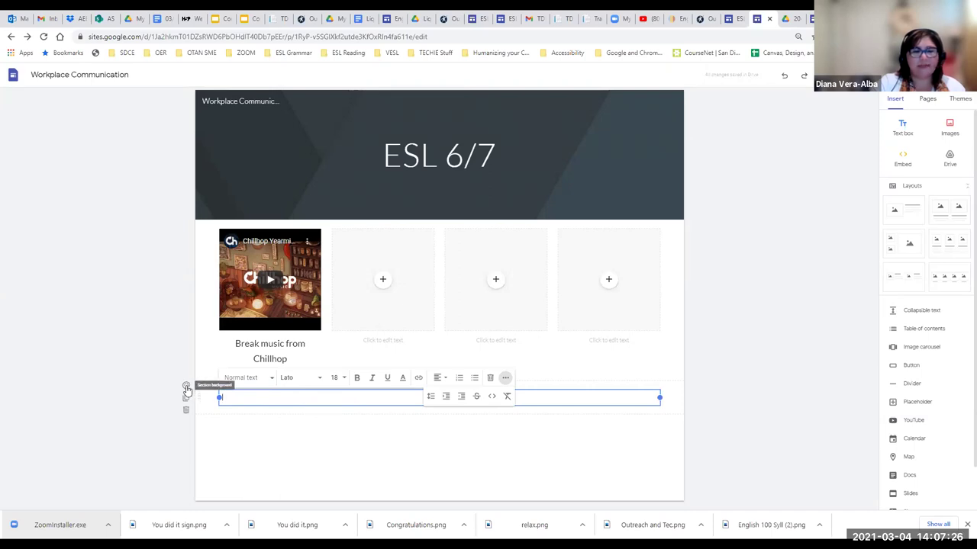
Step: Try the Emphasis 1 background on the new text box's section, and set it to Emphasis 2
click(187, 387)
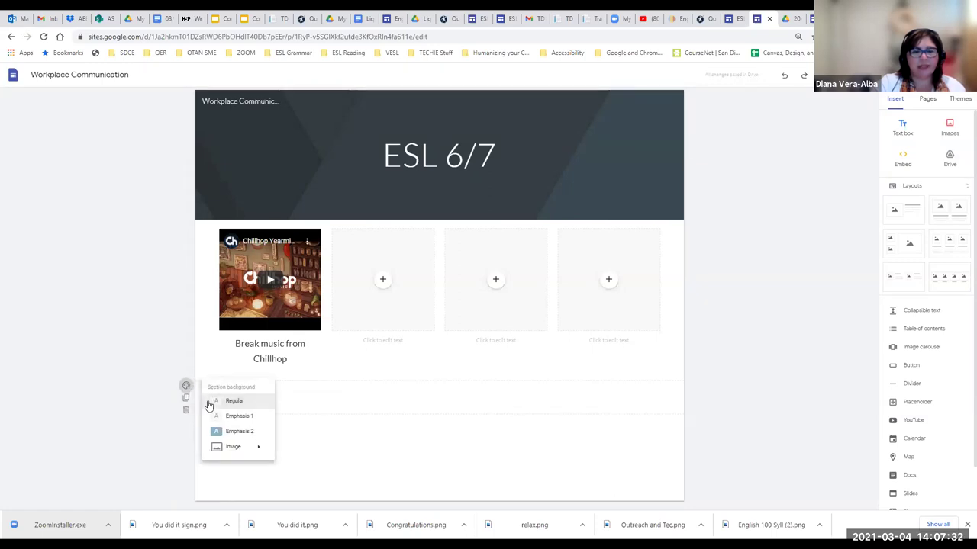
click(227, 416)
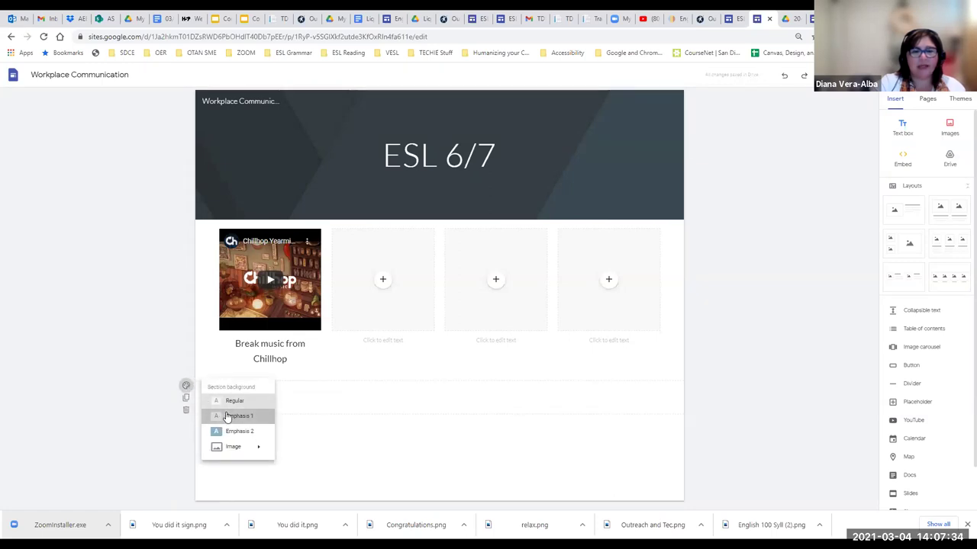
click(187, 387)
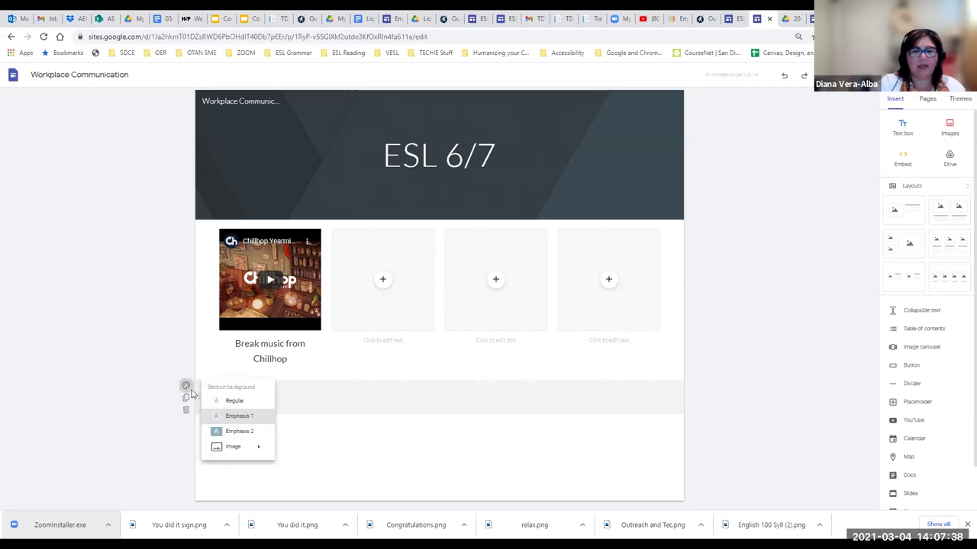
click(226, 432)
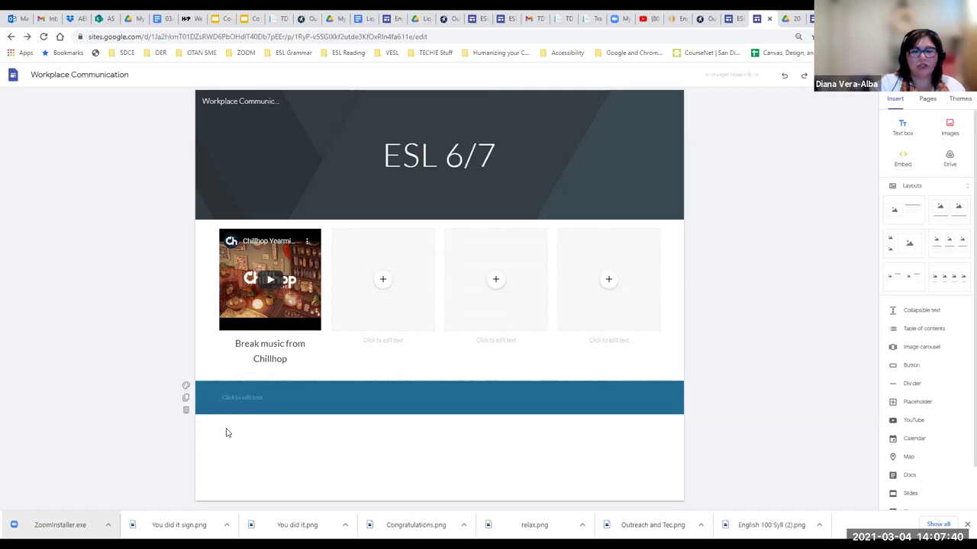
click(185, 386)
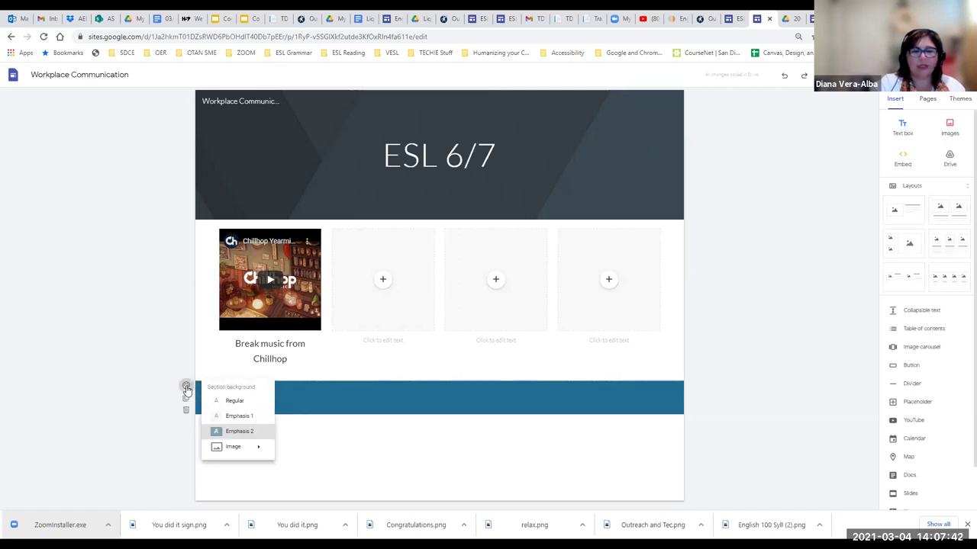
mouse_move(227, 448)
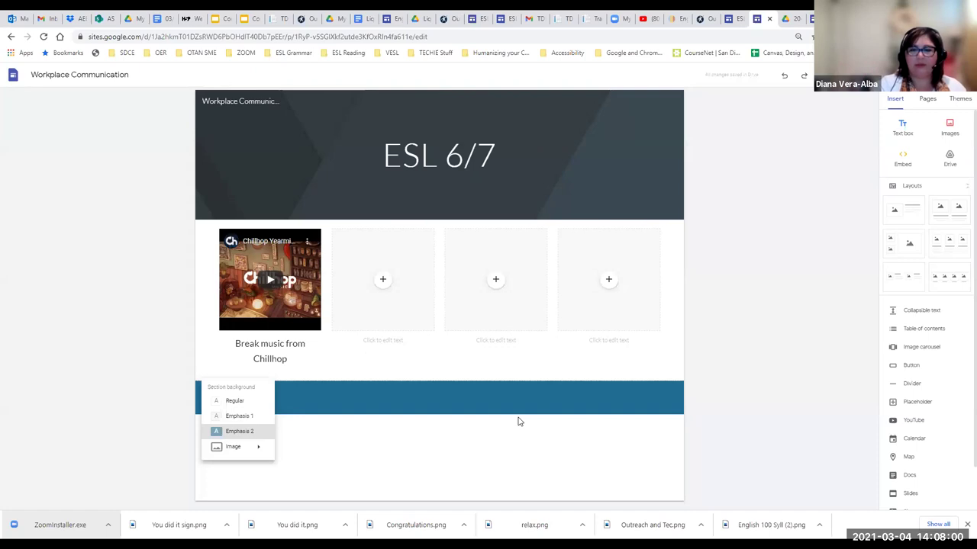
key(Escape)
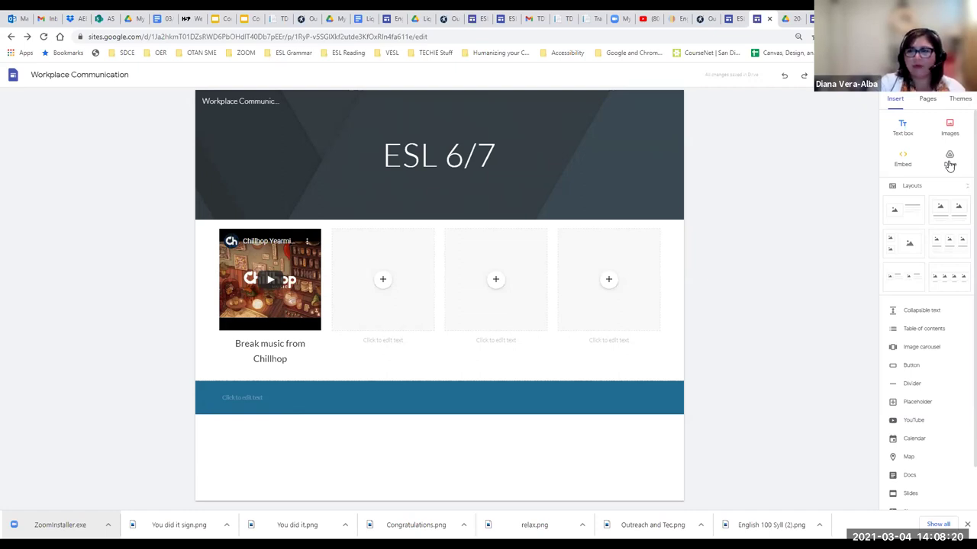
Step: Insert the SPR21 5M Zoom slides from the Google Drive folder SDCCD > 01- ESL INT/ADV Reading > AGENDA's > 2021 SPRING
click(950, 160)
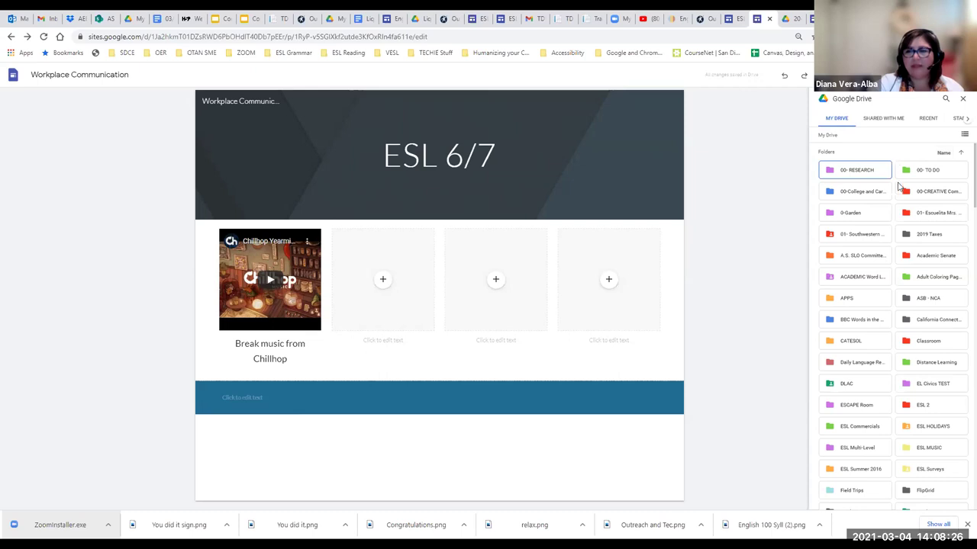
scroll(908, 229, down, 5)
scroll(913, 263, down, 5)
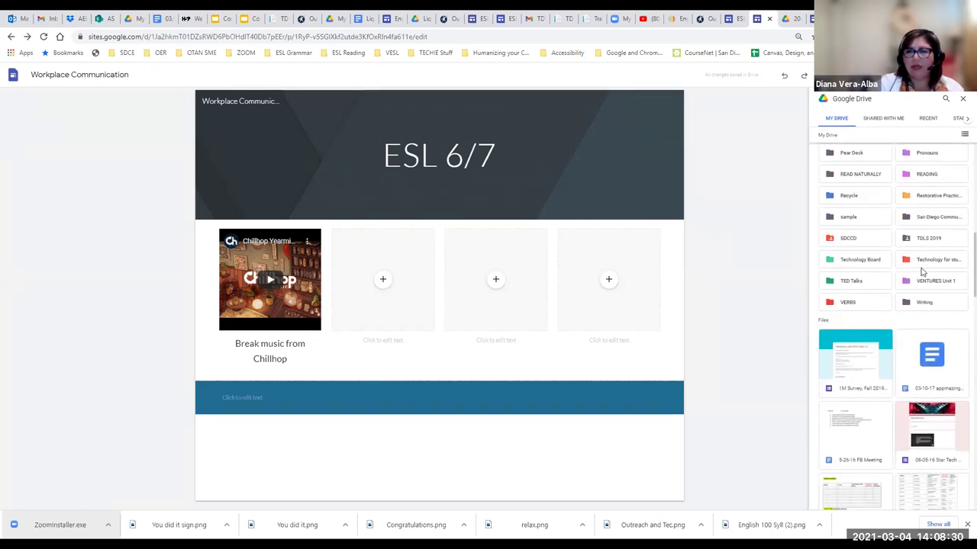
scroll(919, 273, up, 1)
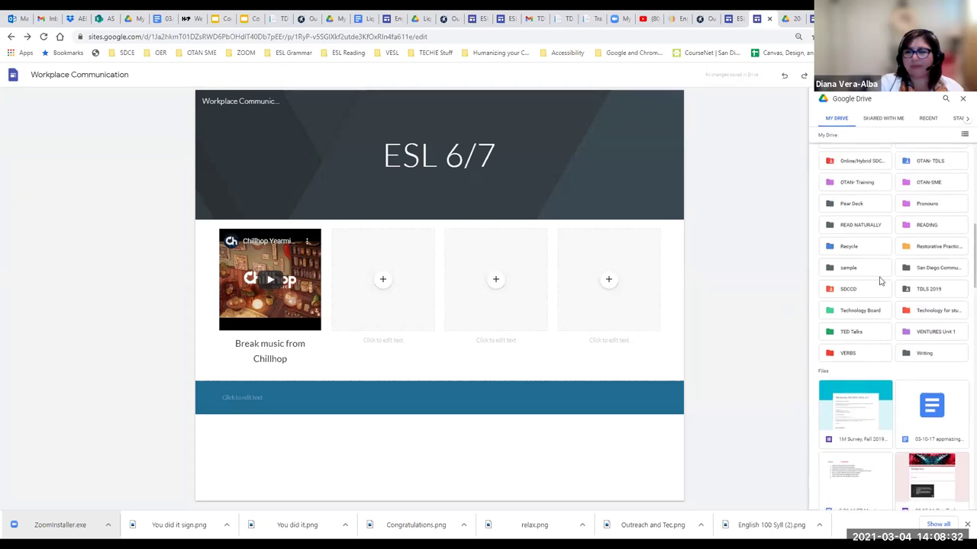
double_click(857, 288)
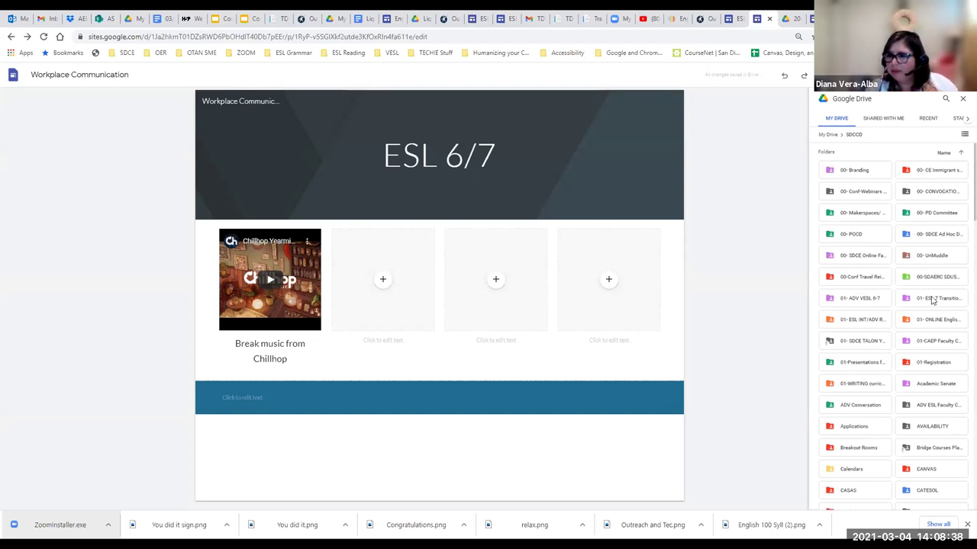
click(850, 322)
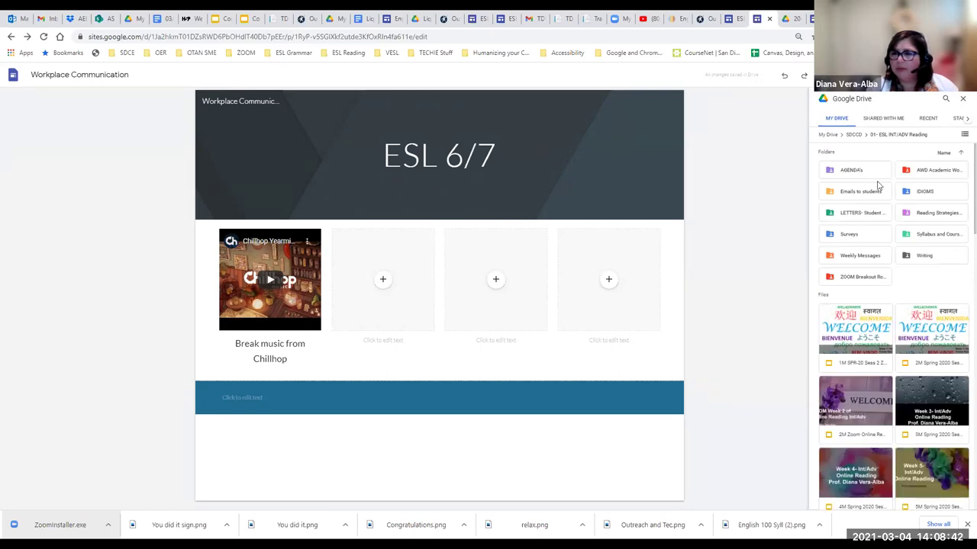
click(852, 170)
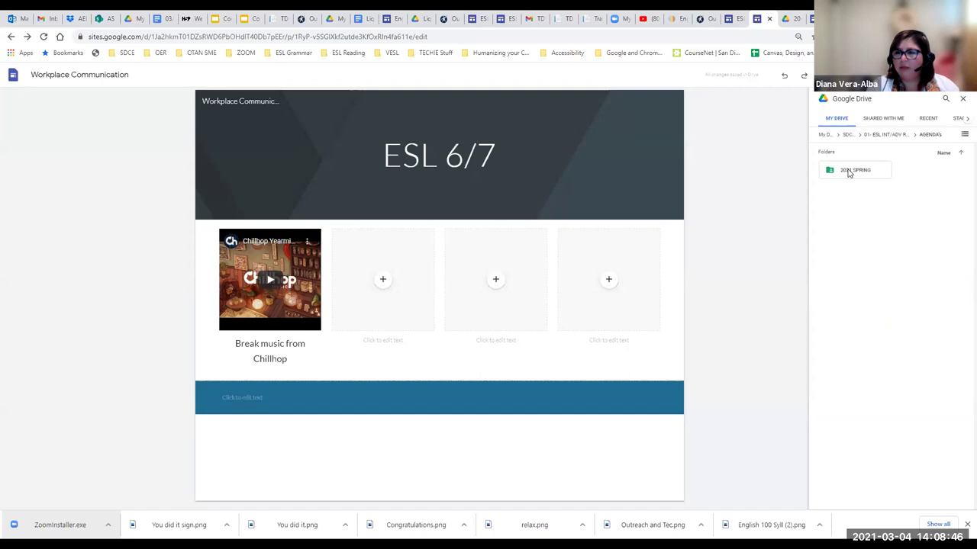
click(848, 171)
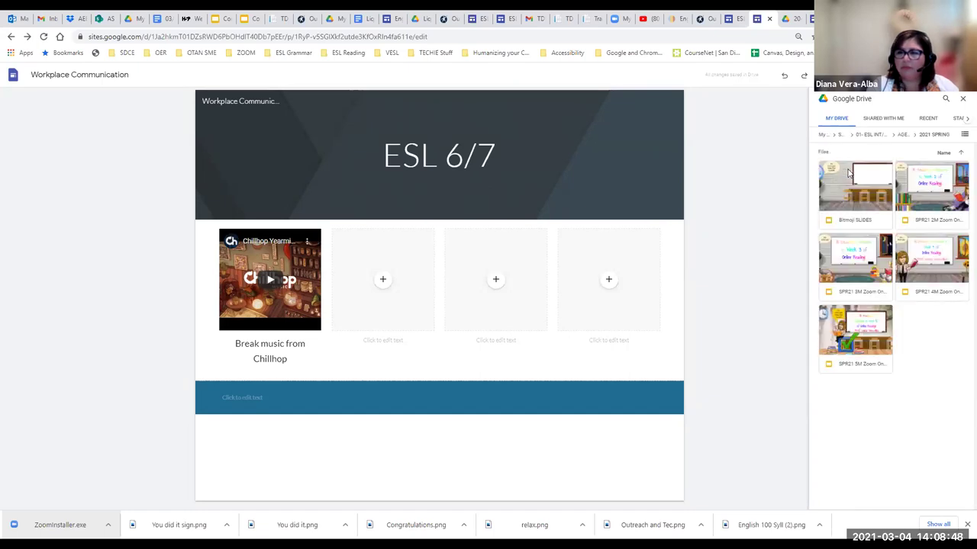
click(864, 345)
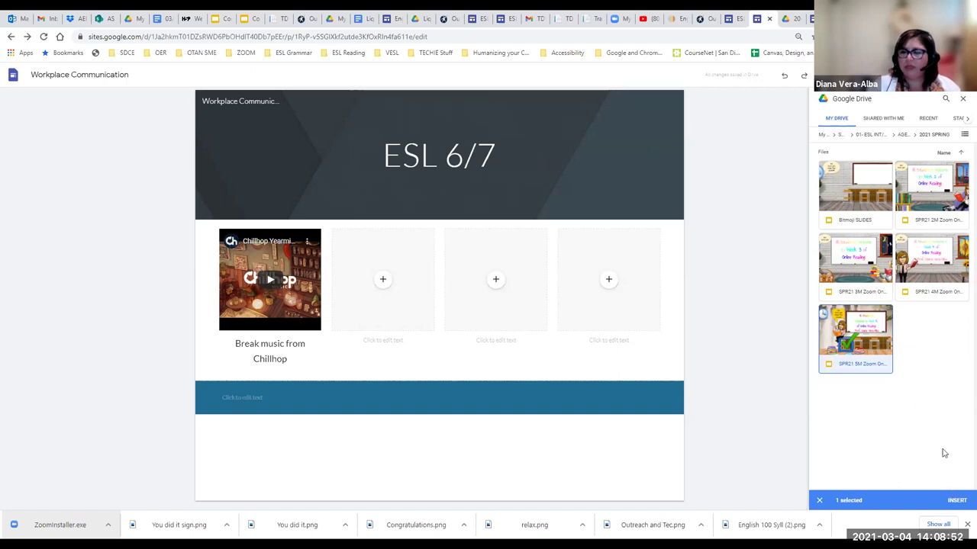
click(958, 502)
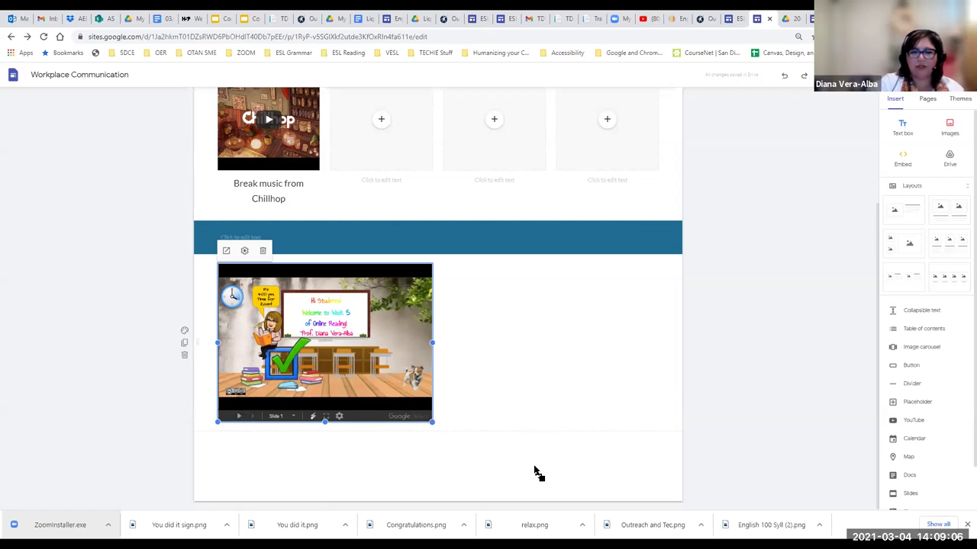
Step: Enlarge the embedded Drive slides to the full content width, and delete the section that contains them
drag(578, 494, 651, 500)
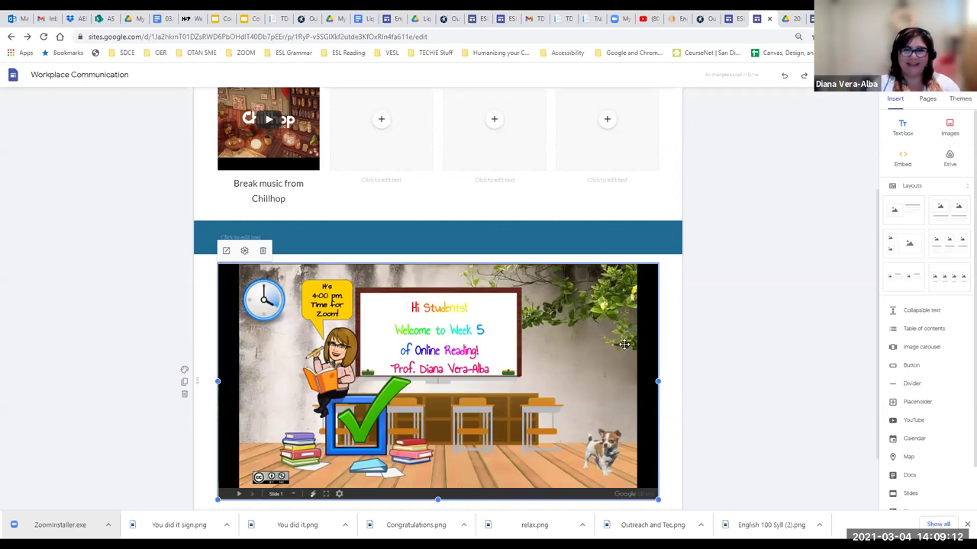
click(667, 278)
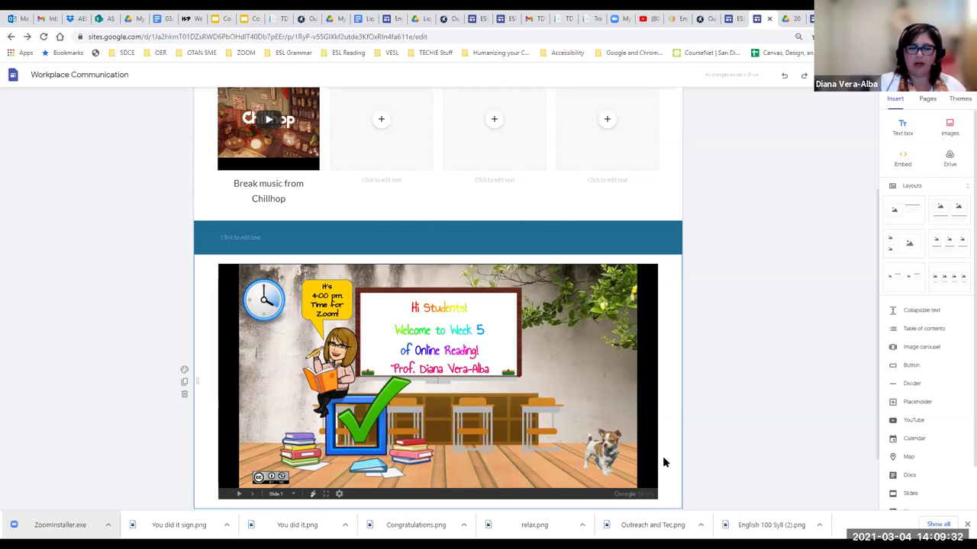
scroll(663, 461, down, 1)
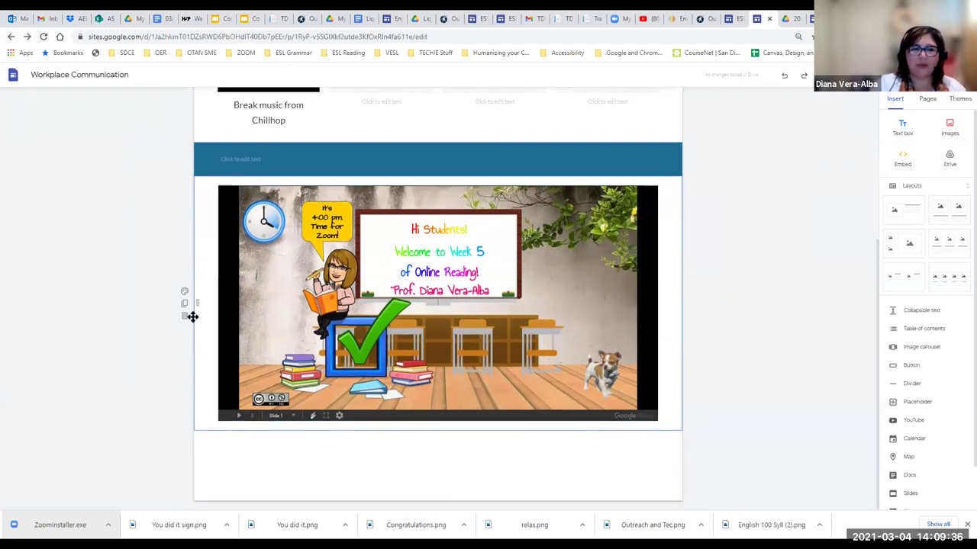
click(185, 317)
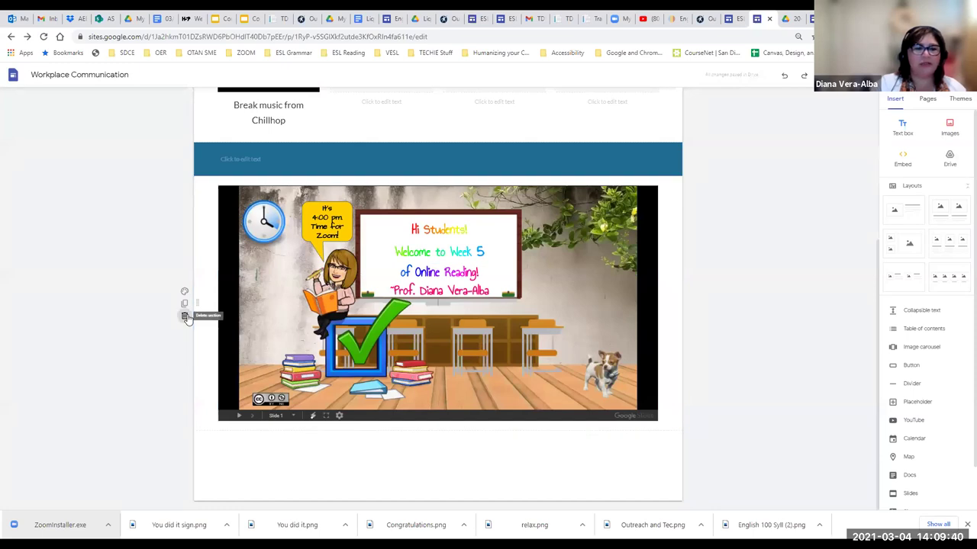
click(186, 318)
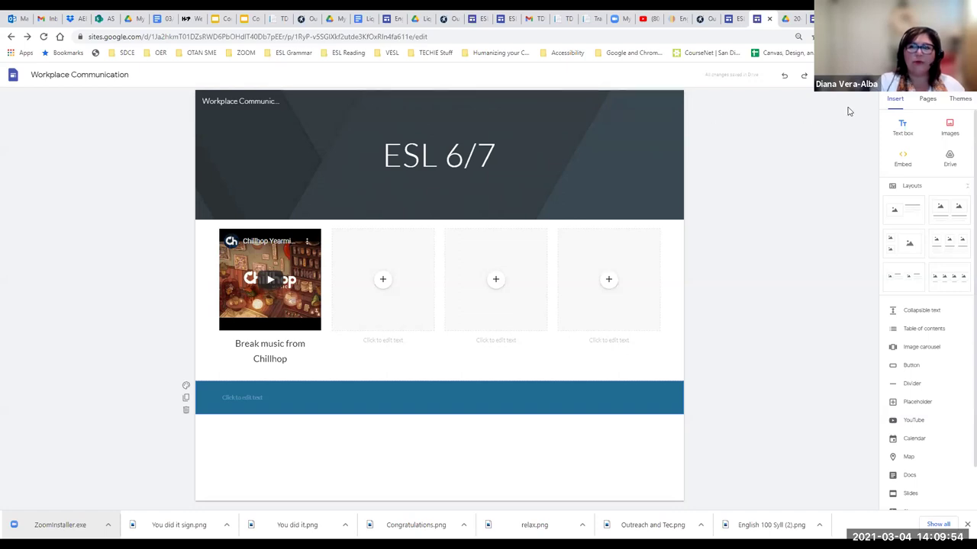
Step: Add new pages named Calendar and Weekly Agenda to the Workplace Communication site
click(928, 102)
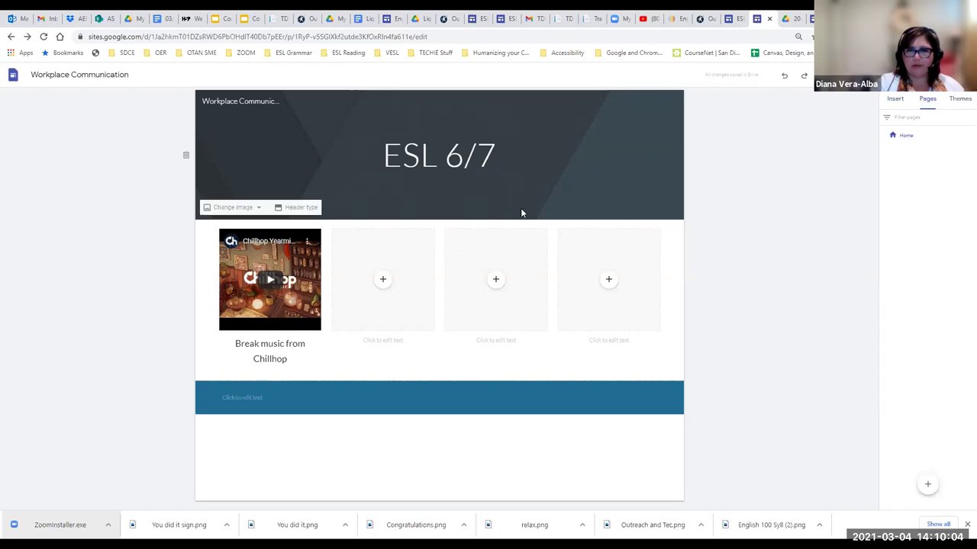
mouse_move(927, 486)
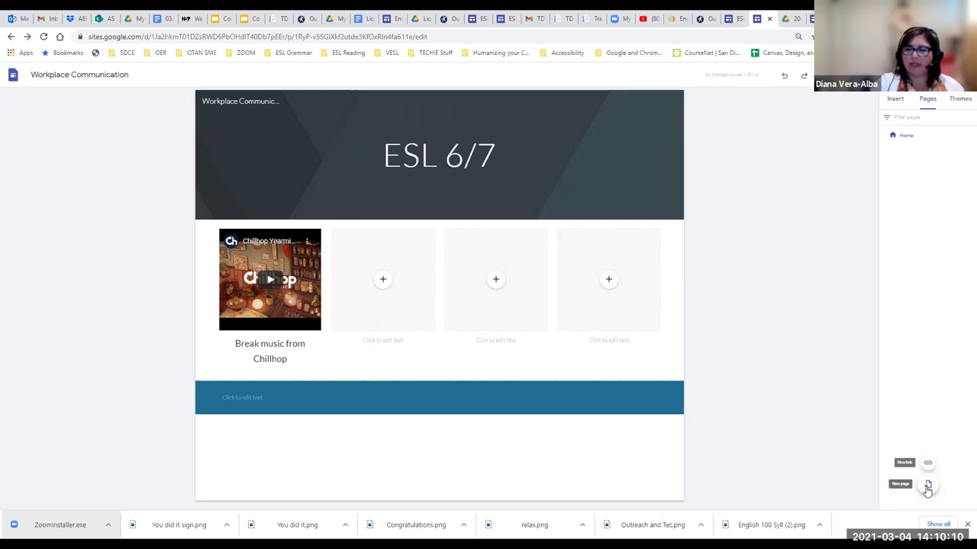
click(928, 486)
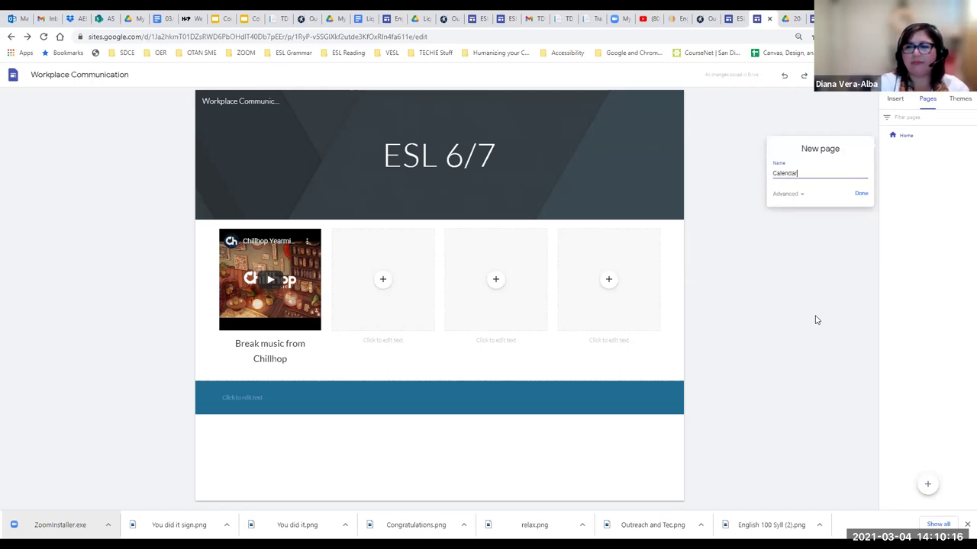
click(861, 193)
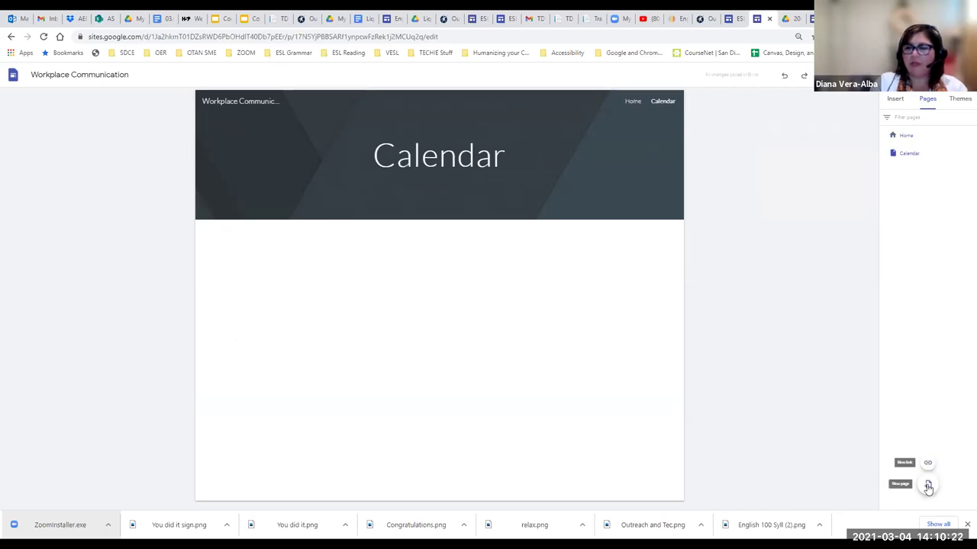
click(928, 485)
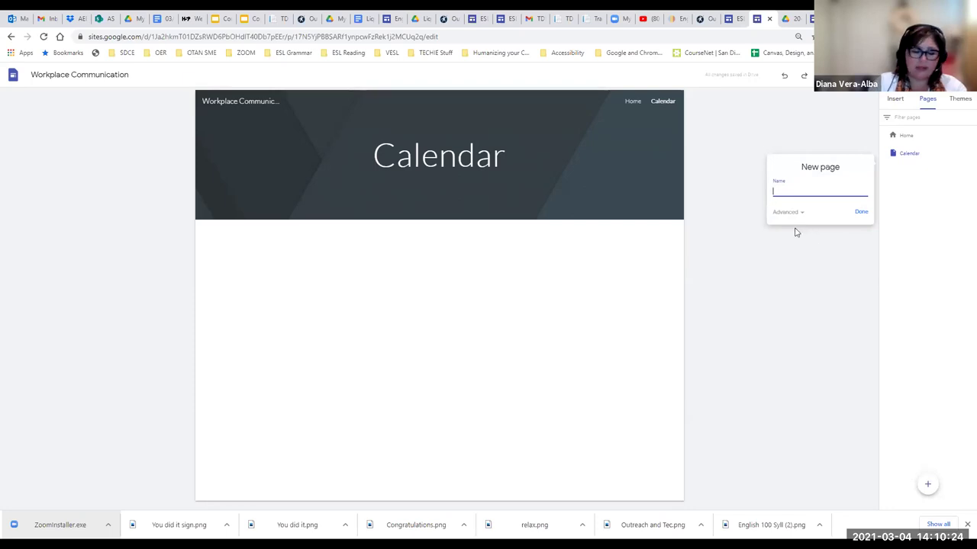
text(We)
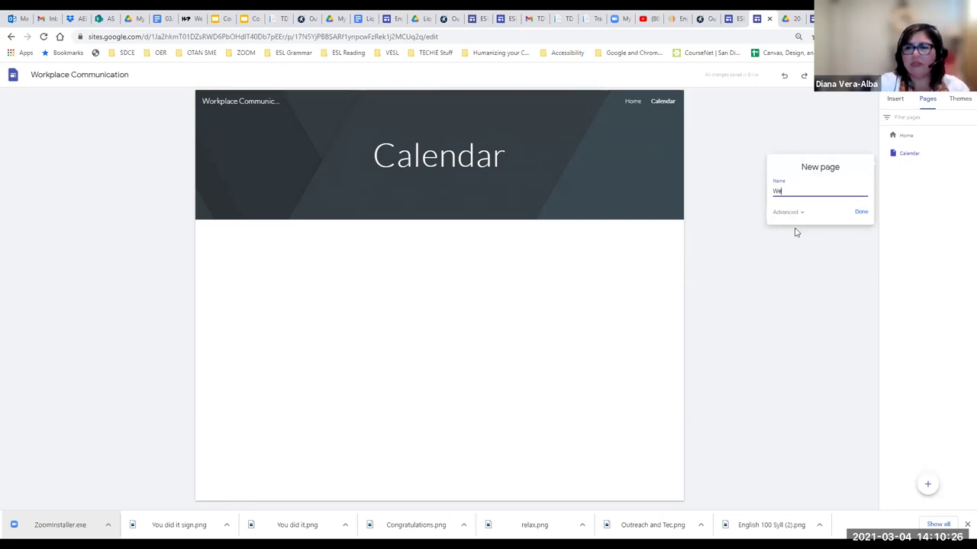
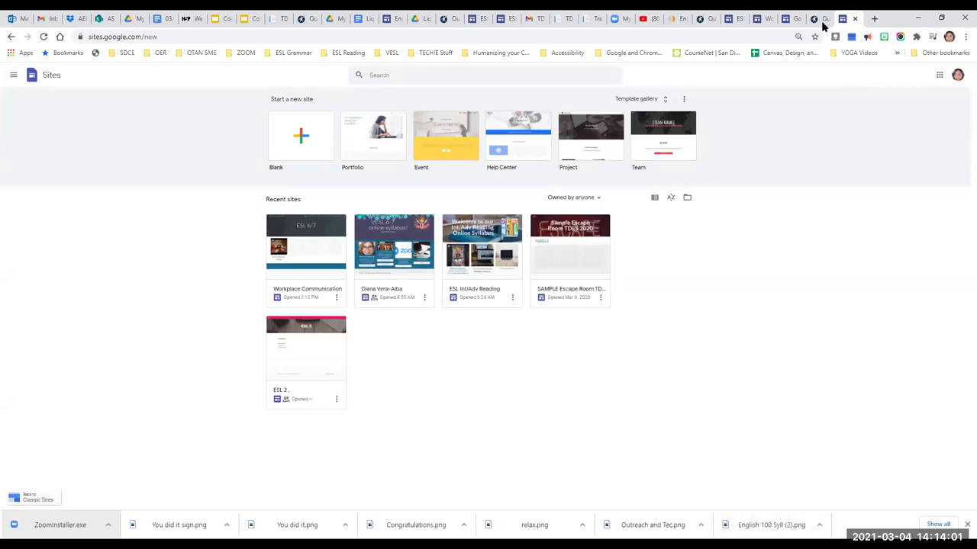
Step: Return to the Workplace Communication draft and examine the web publishing options and custom domain settings without publishing the site
click(759, 19)
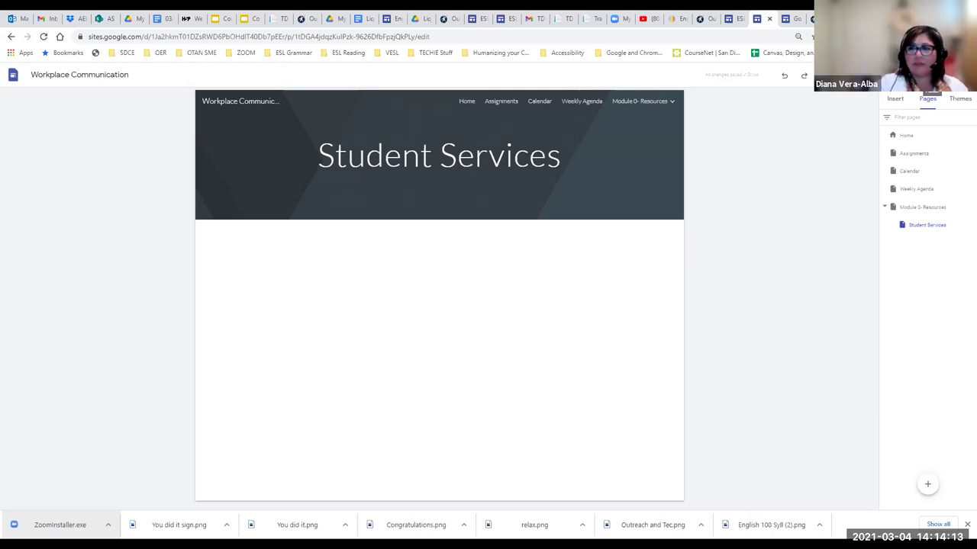
click(920, 75)
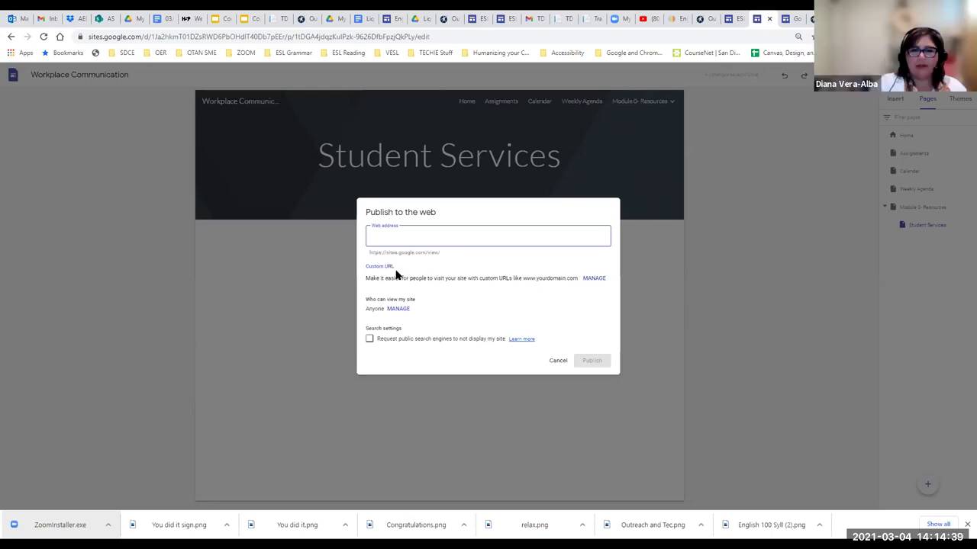
click(595, 280)
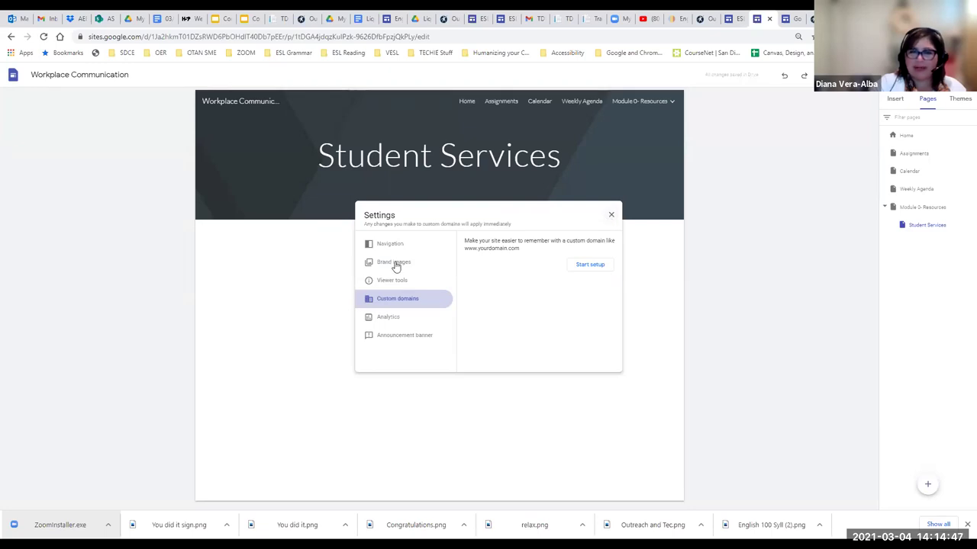
click(611, 215)
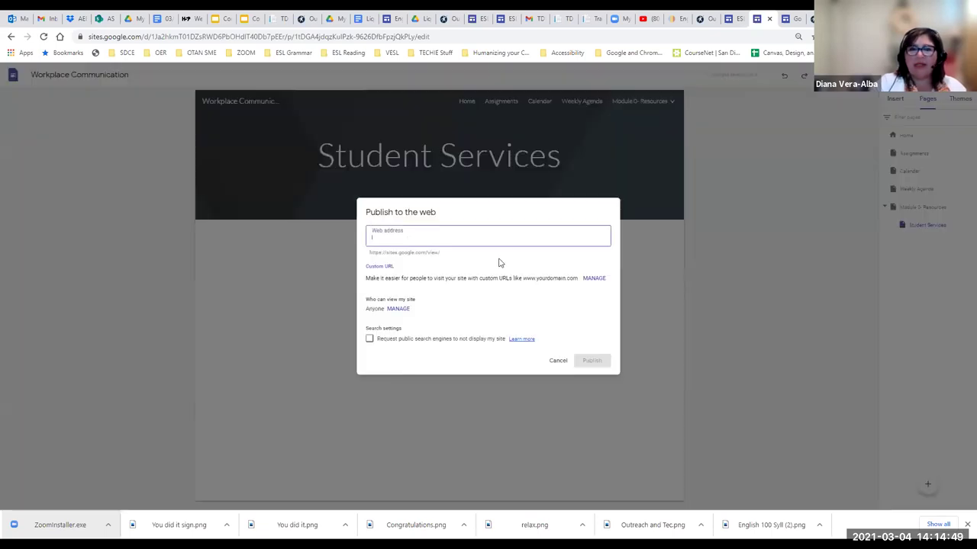
click(561, 362)
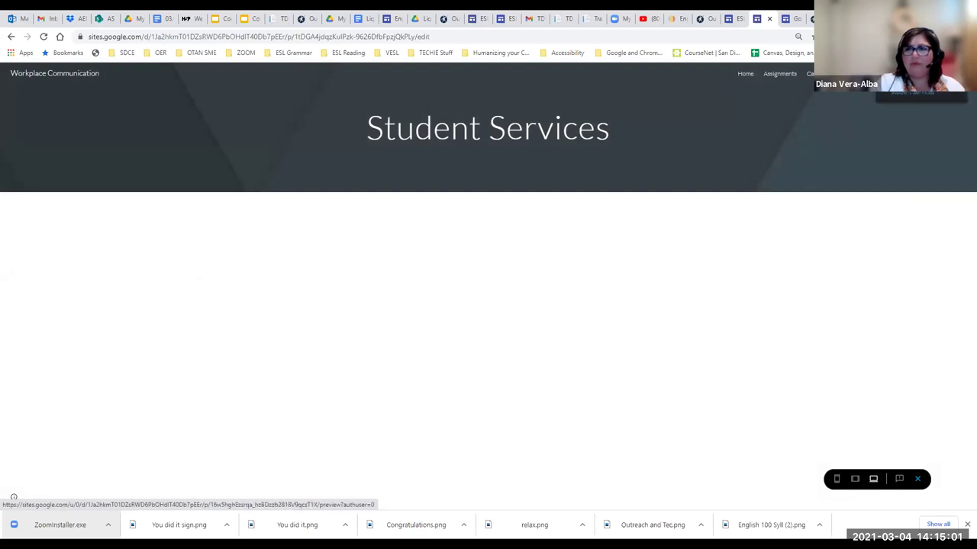
Step: Close the draft's browser tab and reopen the Workplace Communication site from the recent sites on the Google Sites home page
click(769, 18)
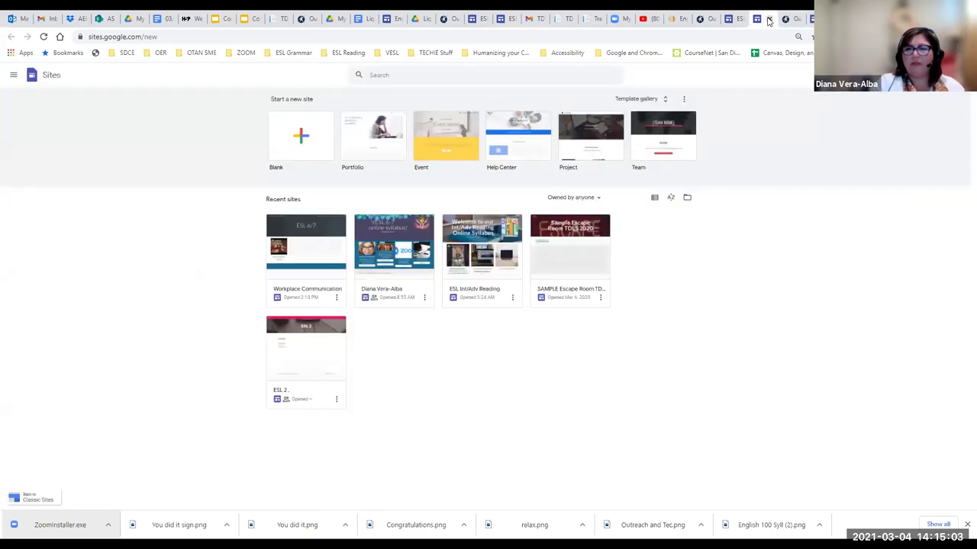
click(769, 18)
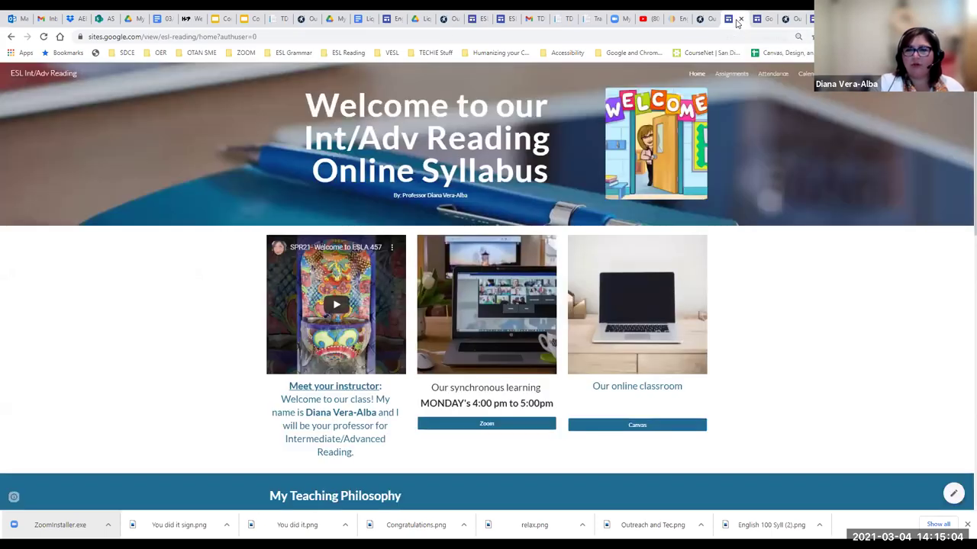
click(788, 18)
click(763, 19)
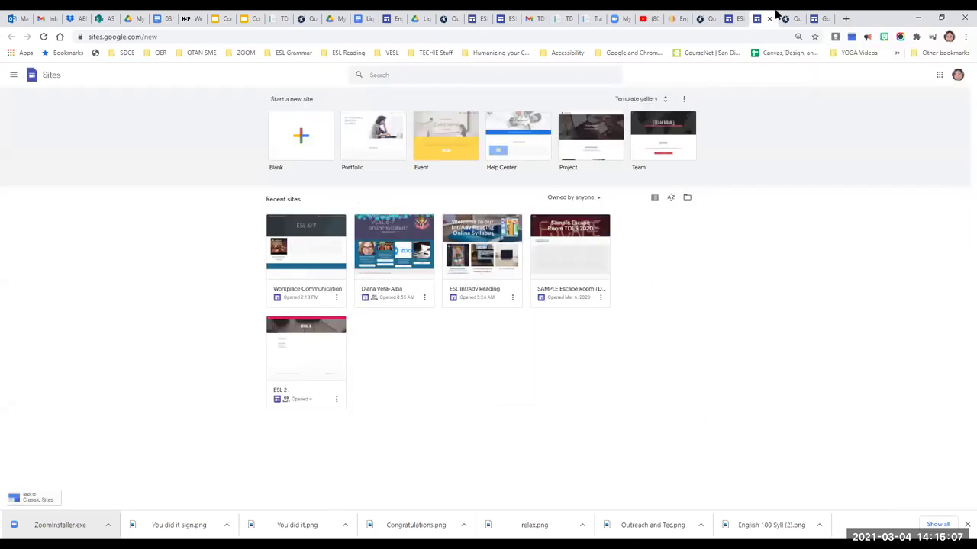
click(815, 18)
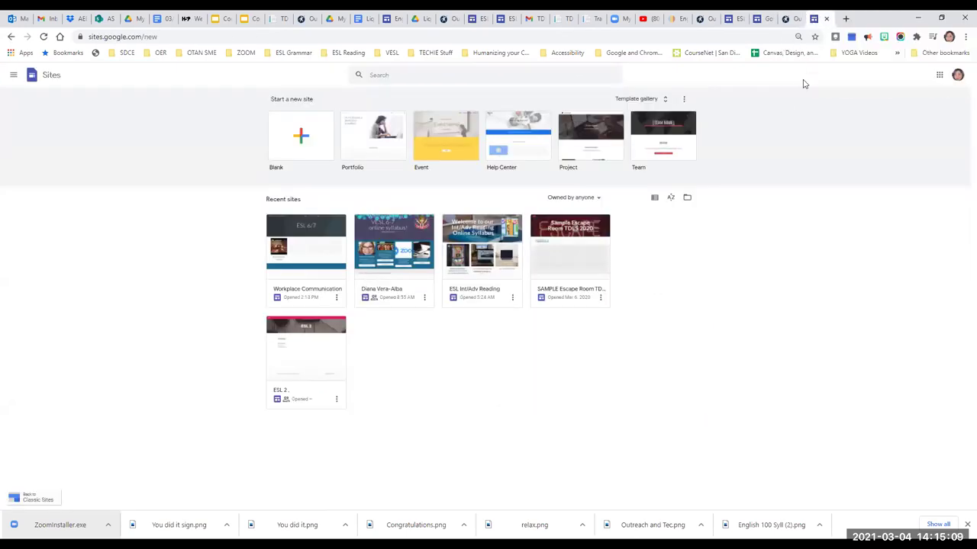
click(308, 244)
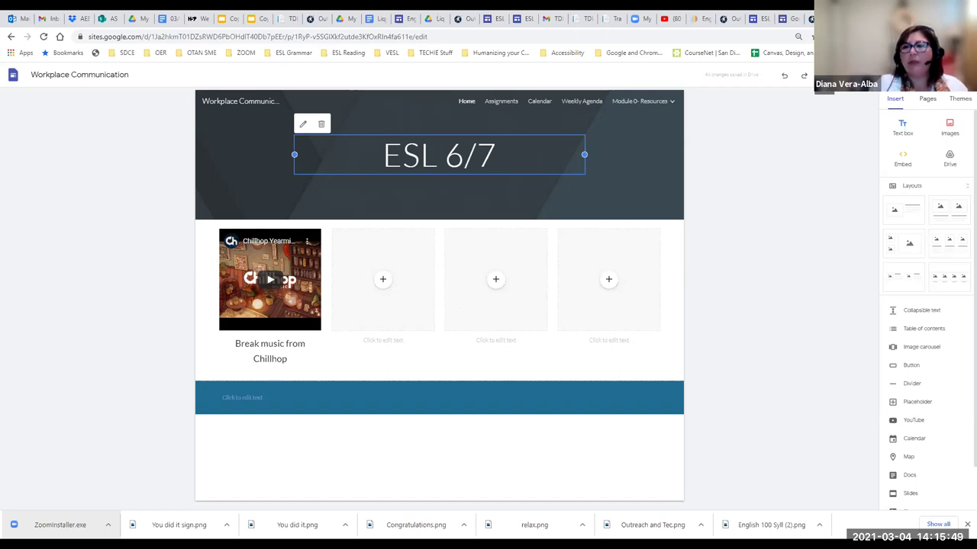
Step: Preview the ESL 6/7 home page in the large screen, tablet and phone layouts, looking through the stacked phone content
key(ctrl+shift+p)
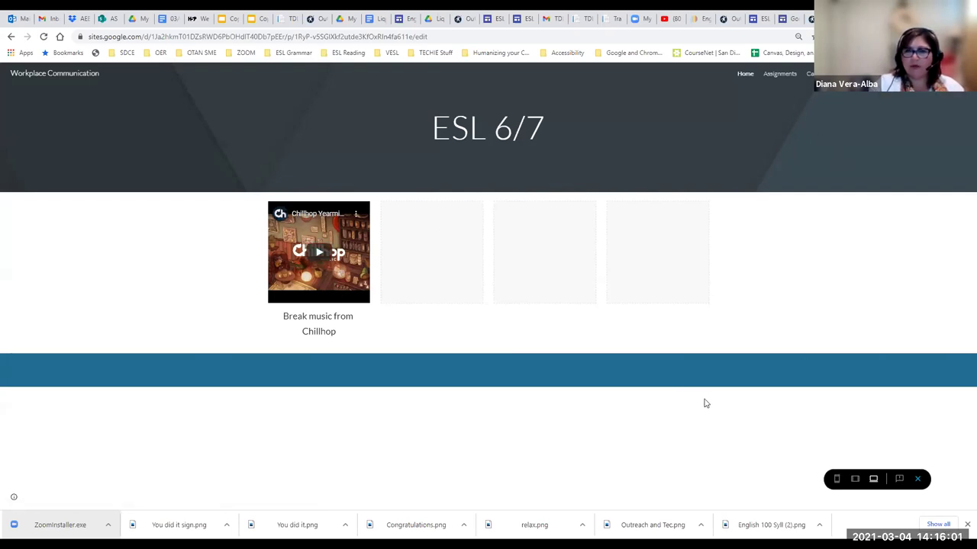
click(856, 479)
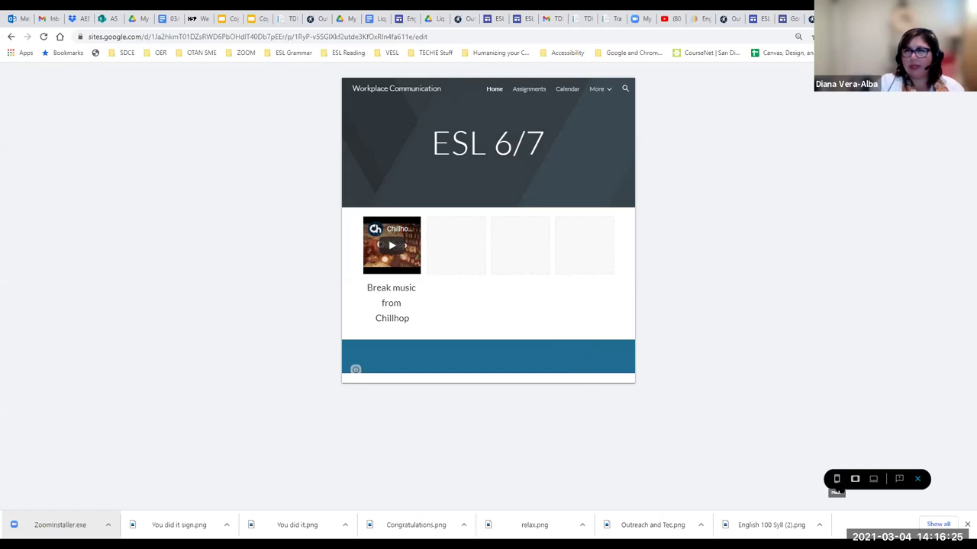
click(836, 480)
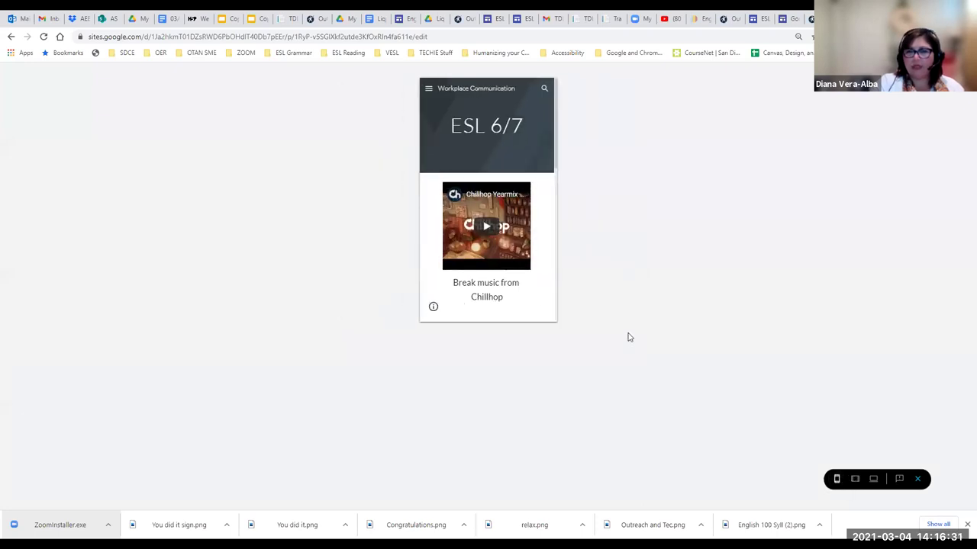
scroll(546, 214, down, 1)
scroll(538, 229, down, 3)
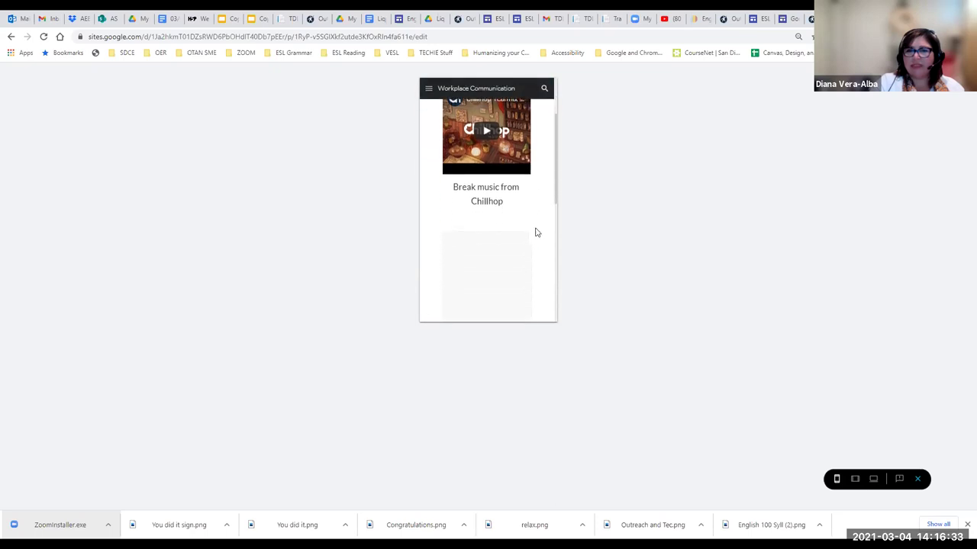
scroll(538, 228, up, 3)
scroll(537, 228, up, 2)
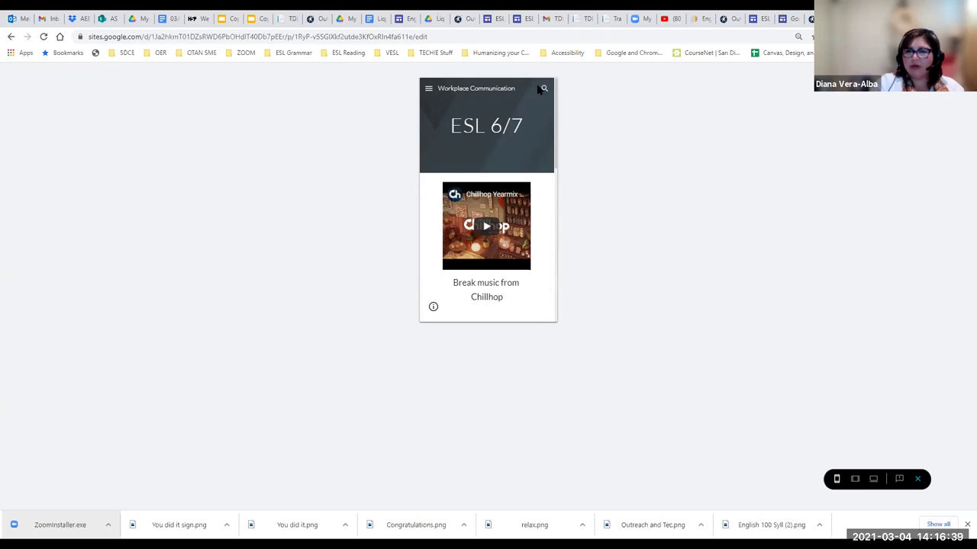
Step: Check the page navigation menu in the phone layout and exit the preview
click(428, 90)
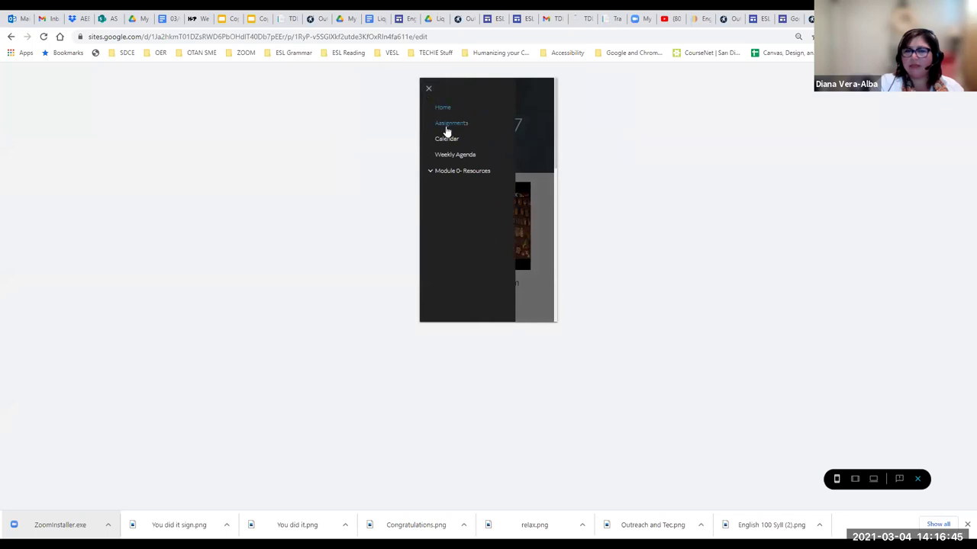
click(522, 94)
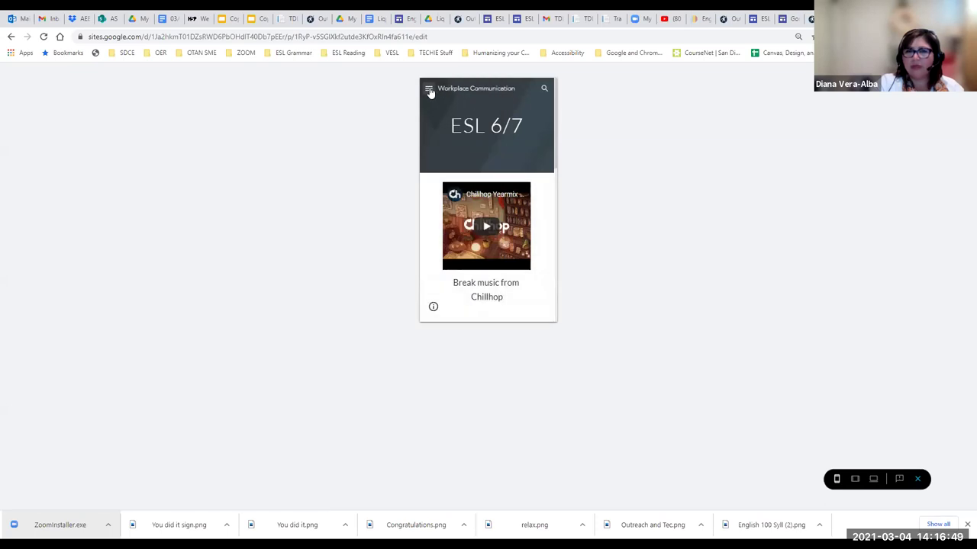
click(430, 91)
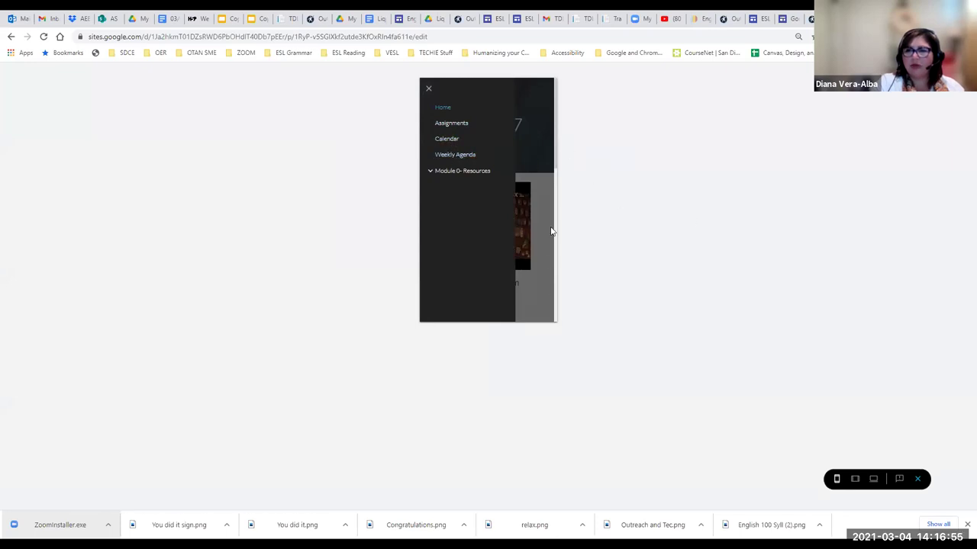
click(429, 90)
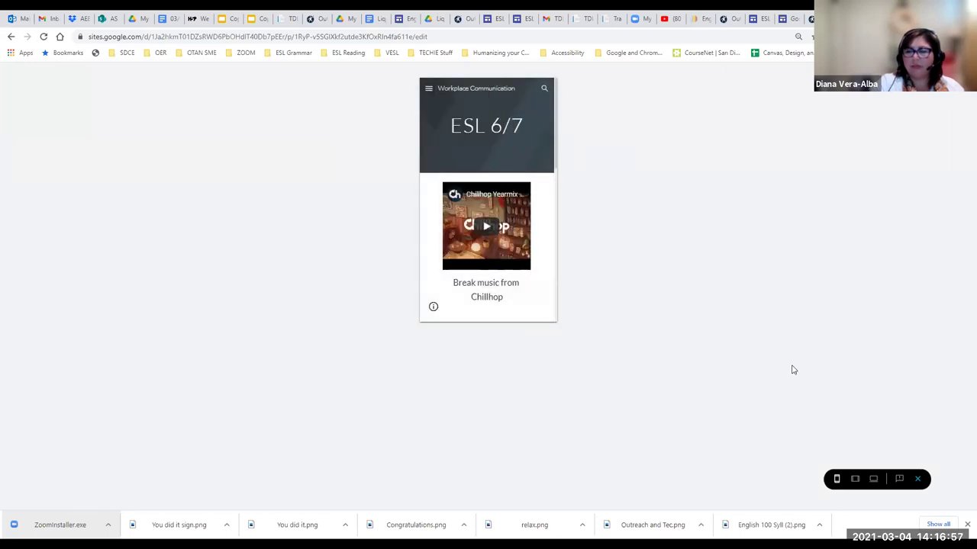
click(917, 480)
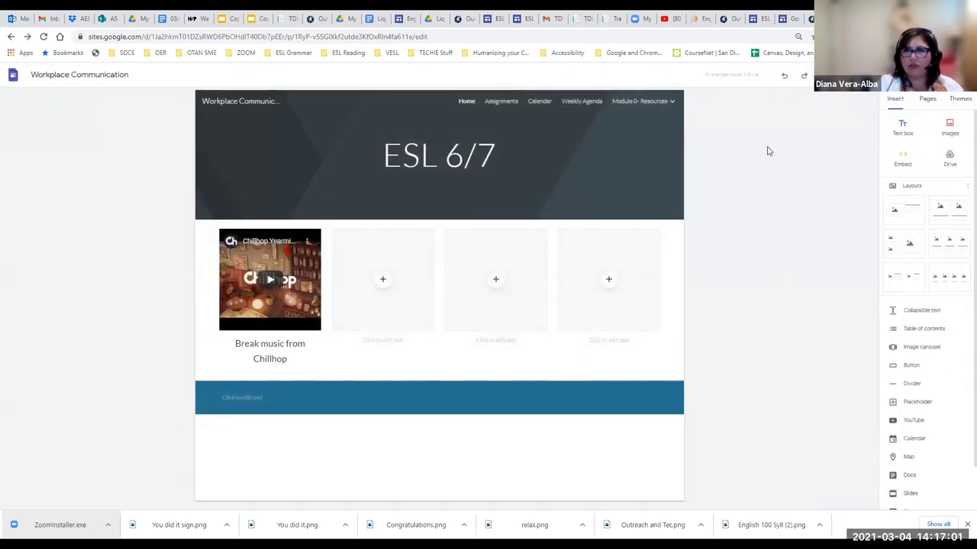
Step: Switch to the ESL Int/Adv Reading site, open it for editing and examine the home page down to the My Life Philosophy section
click(763, 21)
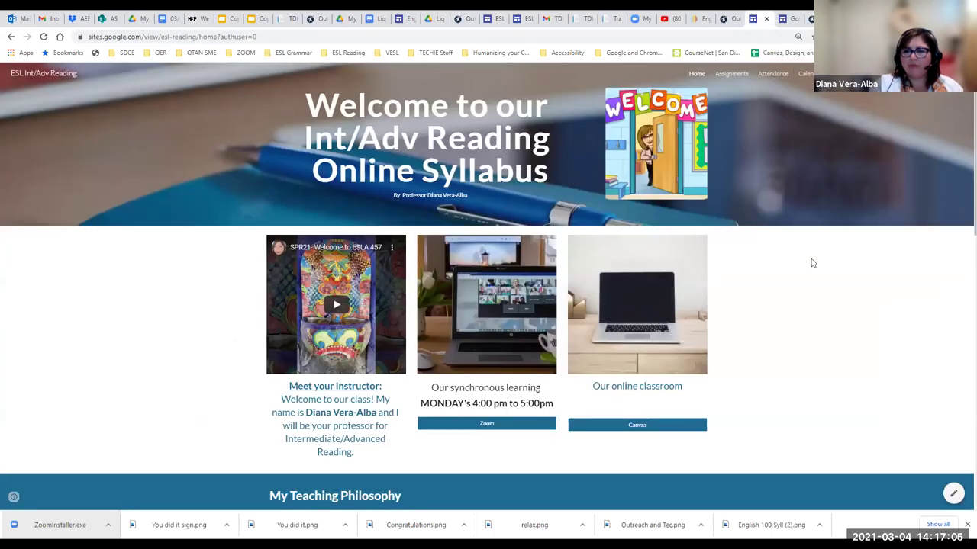
click(952, 494)
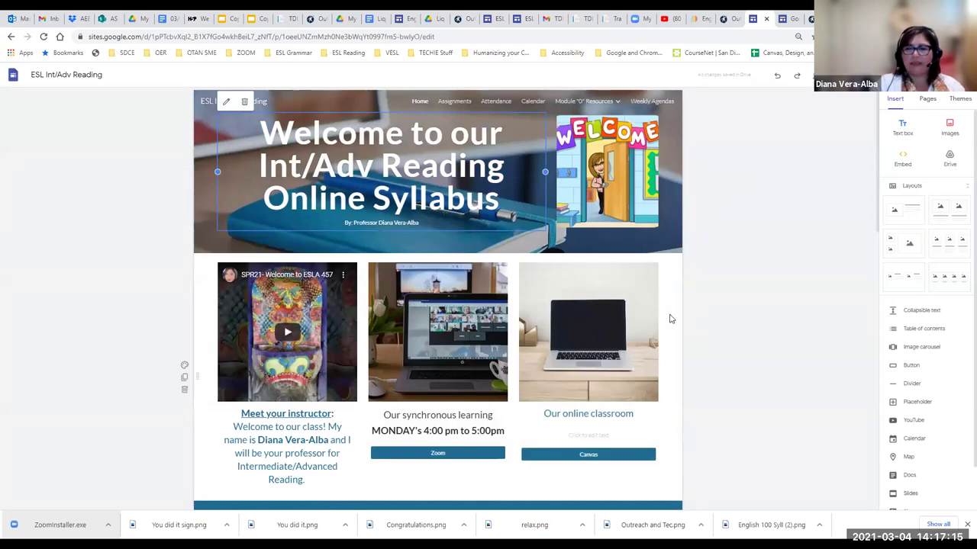
scroll(680, 318, down, 1)
scroll(680, 318, down, 8)
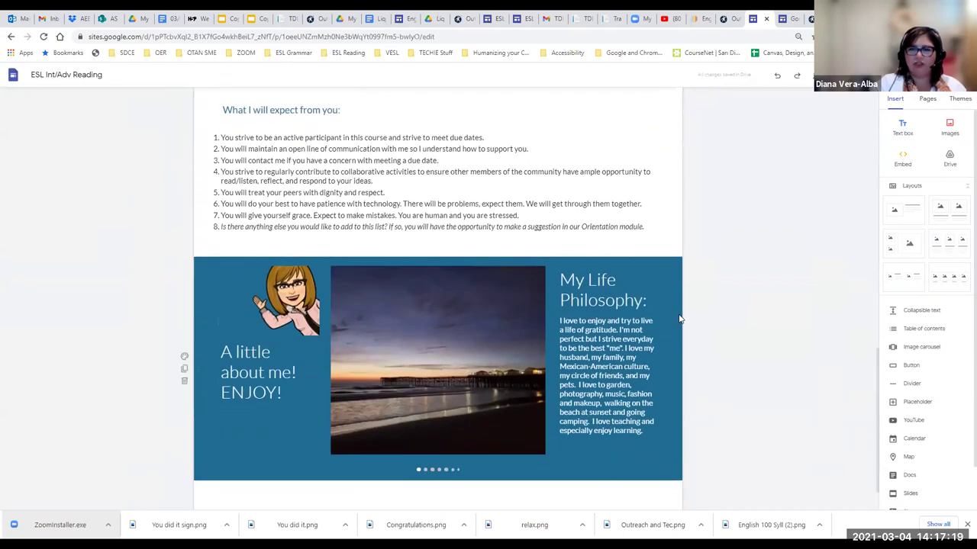
Step: Preview the ESL Int/Adv Reading home page in the phone layout and go to the instructor's welcome video
scroll(679, 319, up, 7)
scroll(684, 321, up, 4)
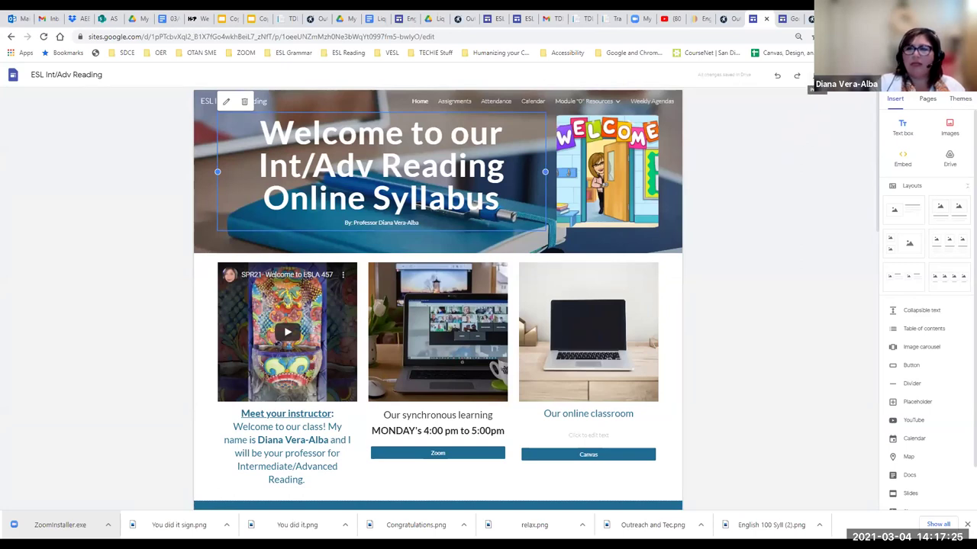
click(824, 75)
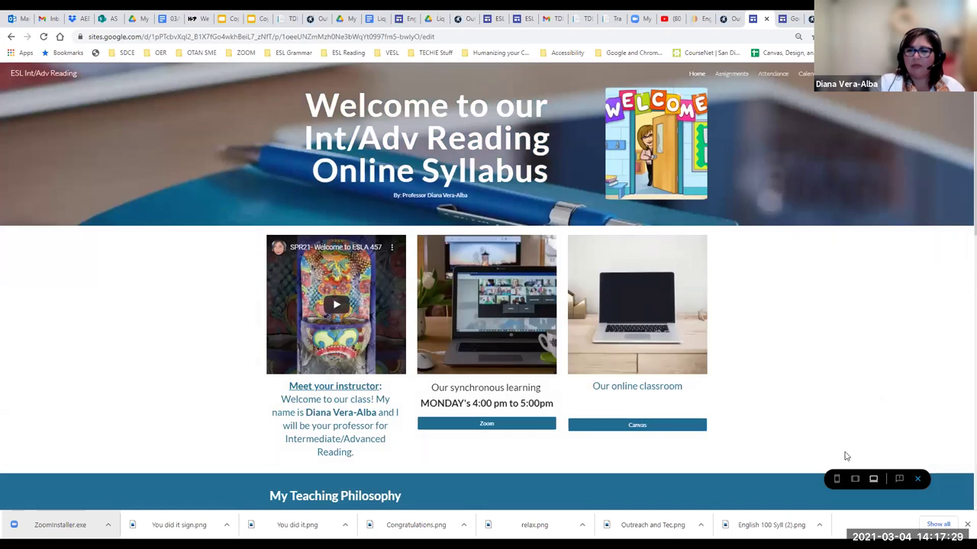
click(837, 480)
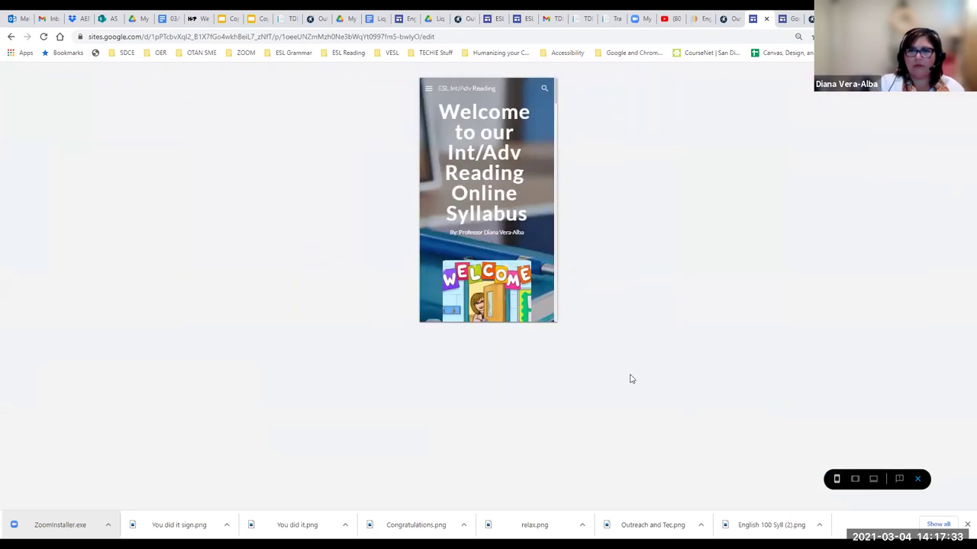
scroll(532, 213, down, 5)
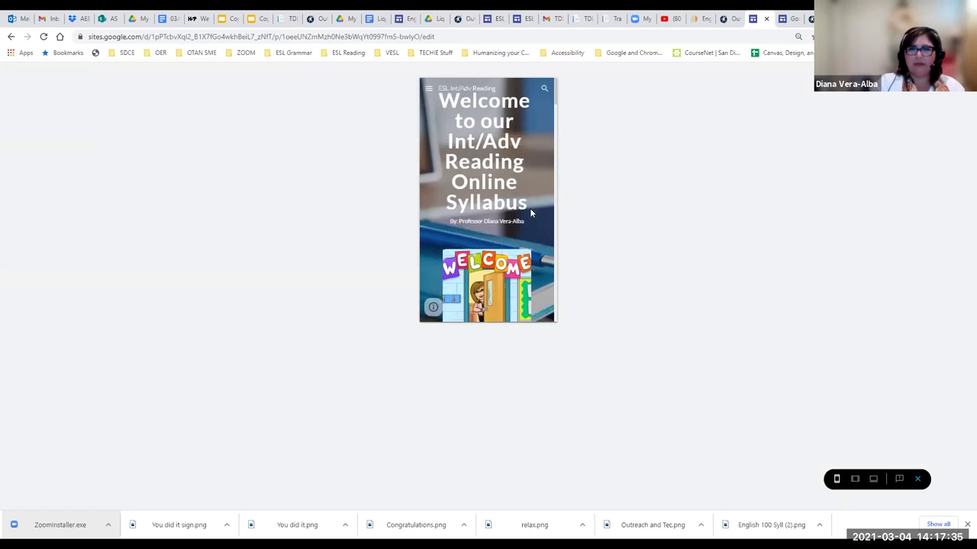
scroll(532, 213, down, 1)
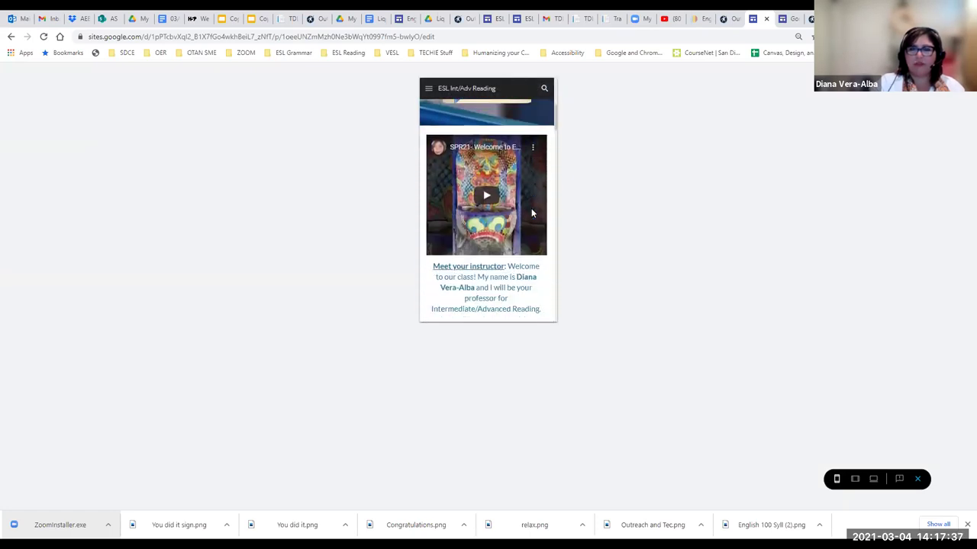
Step: Play and pause the welcome video in the phone preview, then view it in full screen and return to the preview
click(489, 198)
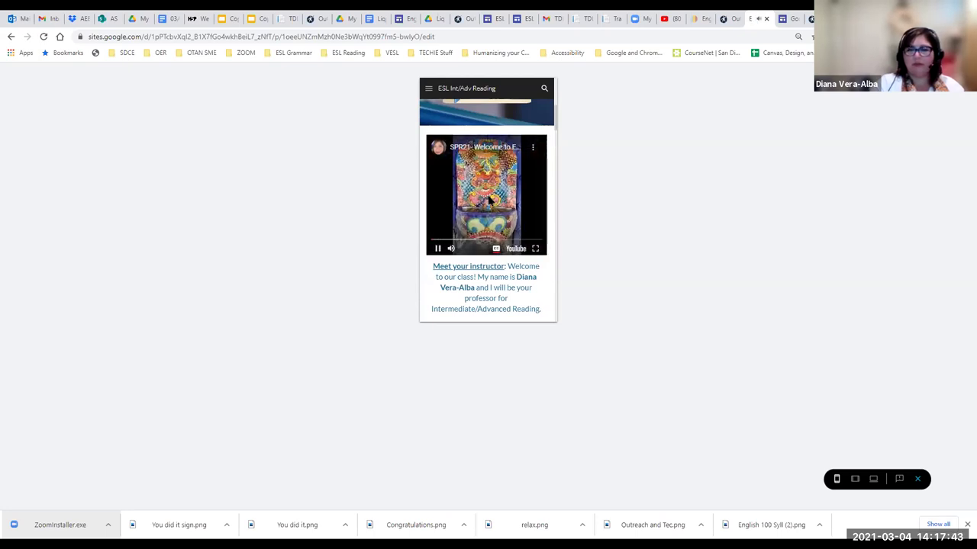
click(438, 251)
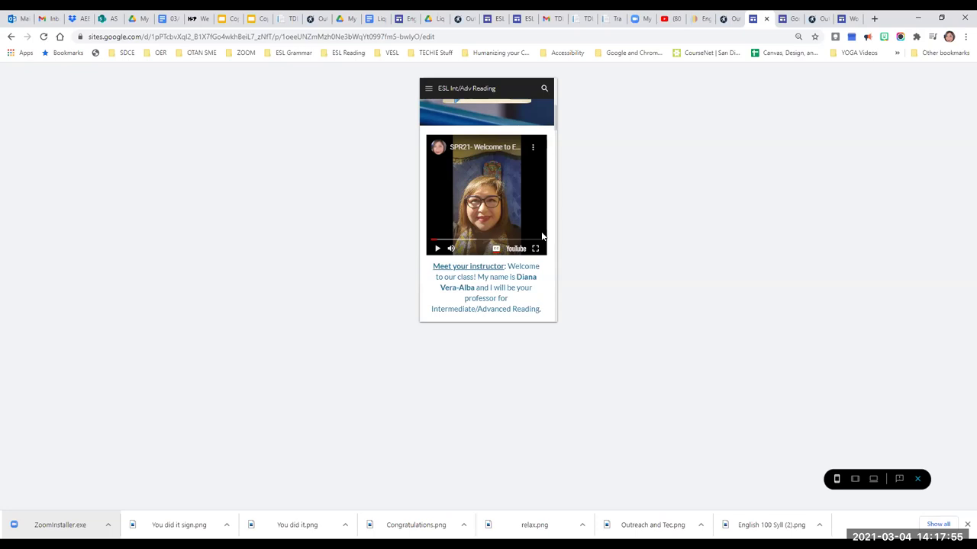
scroll(540, 235, down, 5)
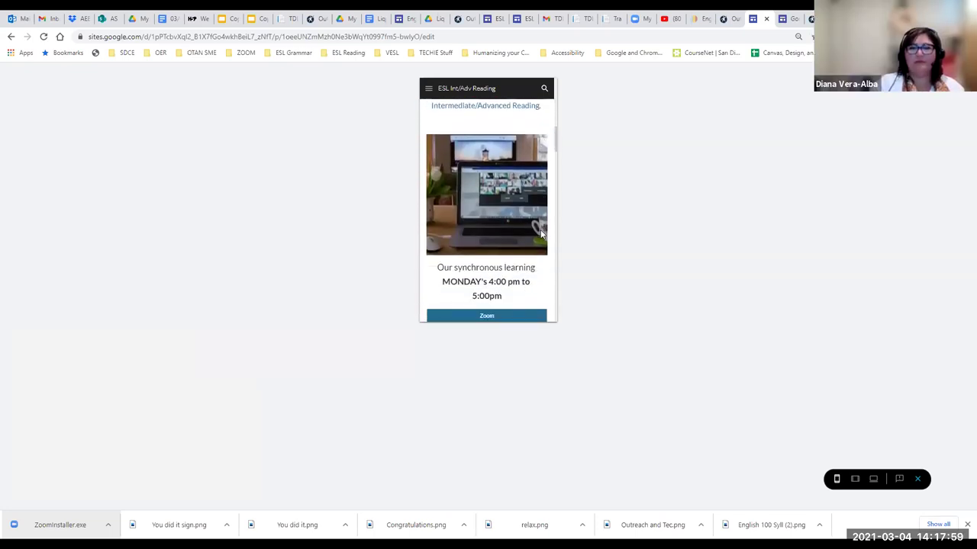
scroll(540, 234, down, 3)
scroll(540, 235, up, 5)
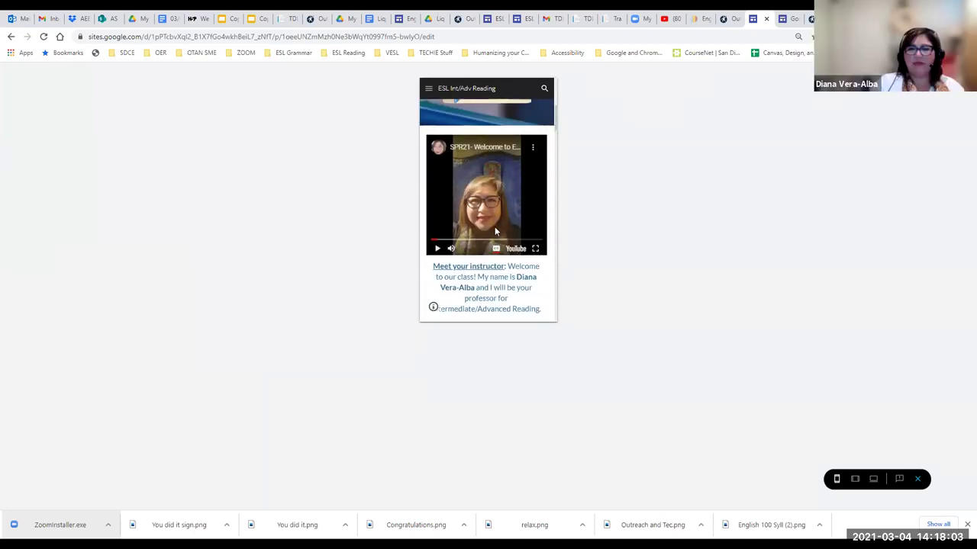
click(536, 252)
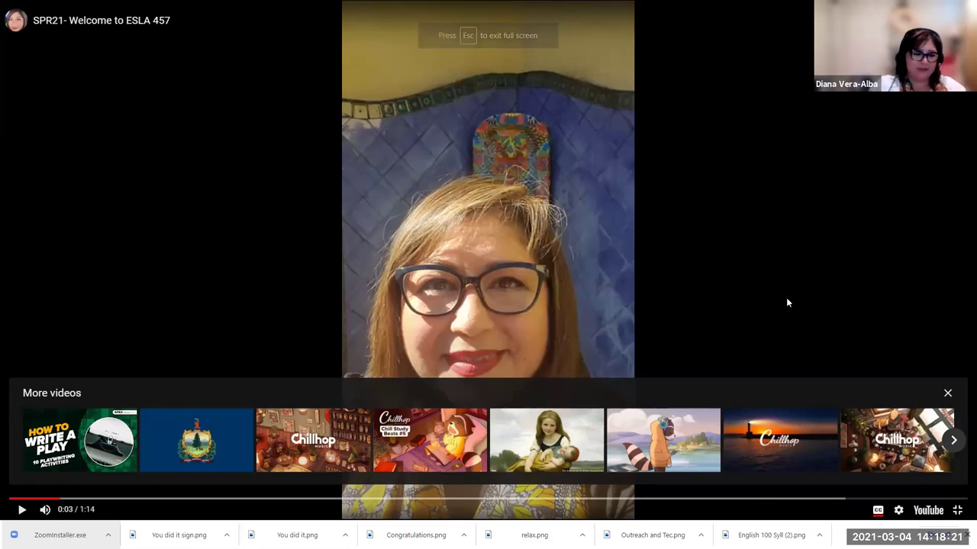
key(Escape)
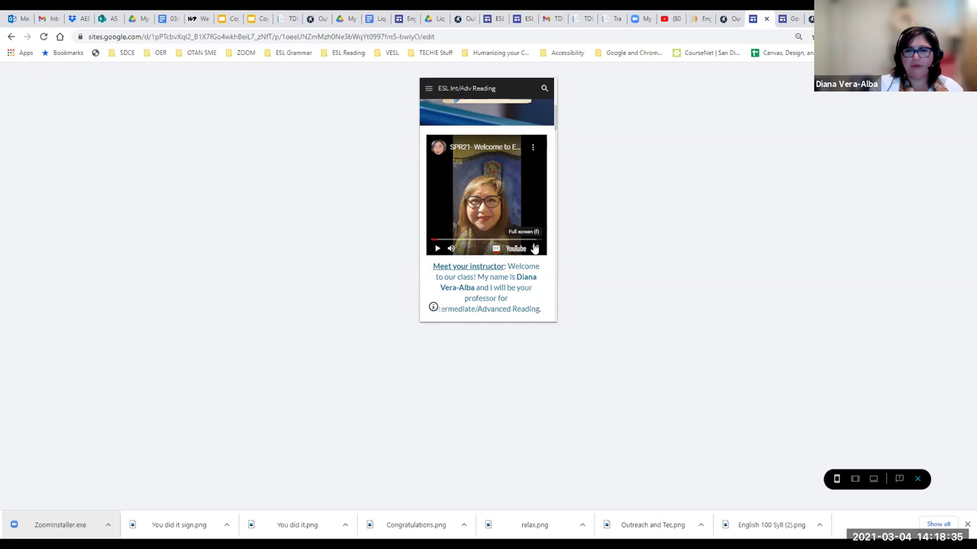
Step: Examine the phone layout of the home page from the Zoom and Canvas sections through My Teaching Philosophy and Our Pact
scroll(535, 249, down, 4)
scroll(535, 249, down, 5)
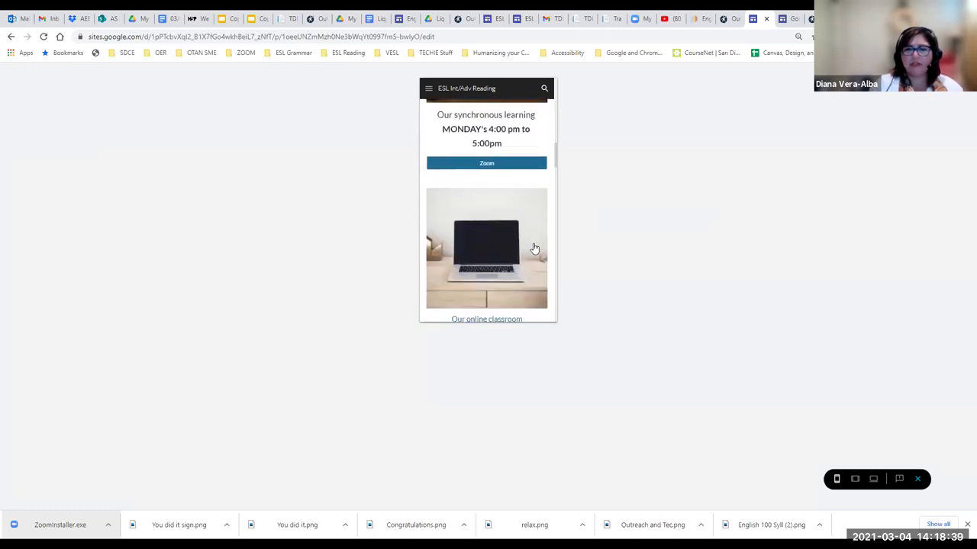
scroll(533, 247, up, 2)
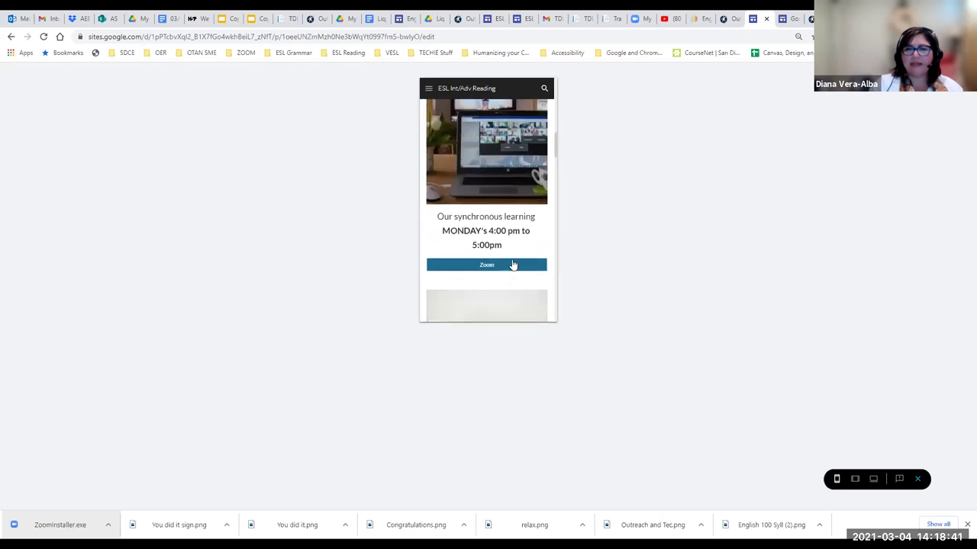
scroll(540, 251, down, 3)
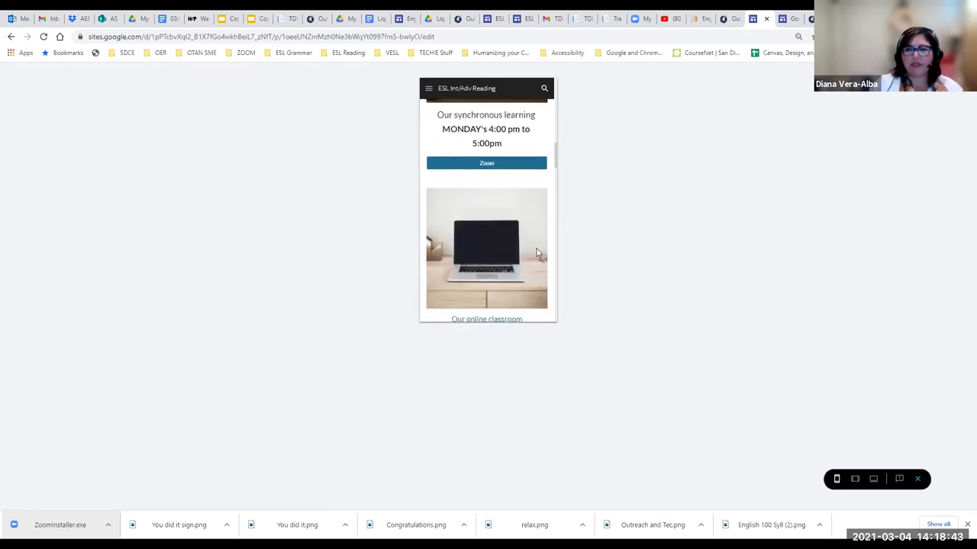
scroll(537, 252, down, 3)
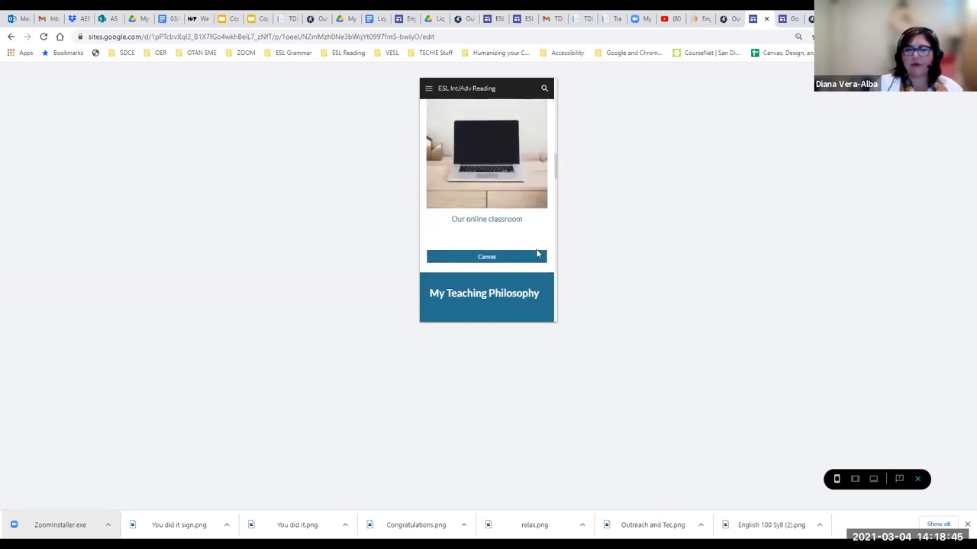
scroll(538, 255, down, 6)
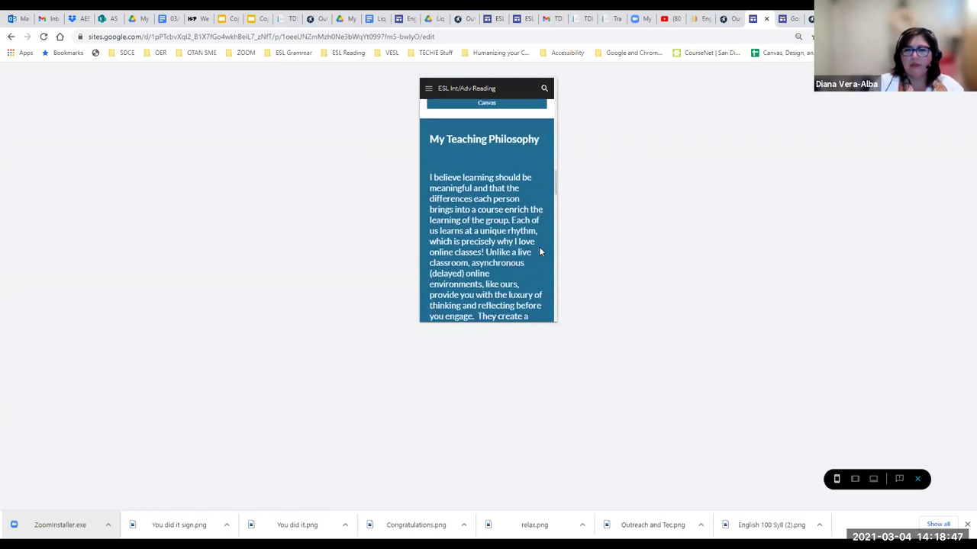
scroll(539, 251, down, 8)
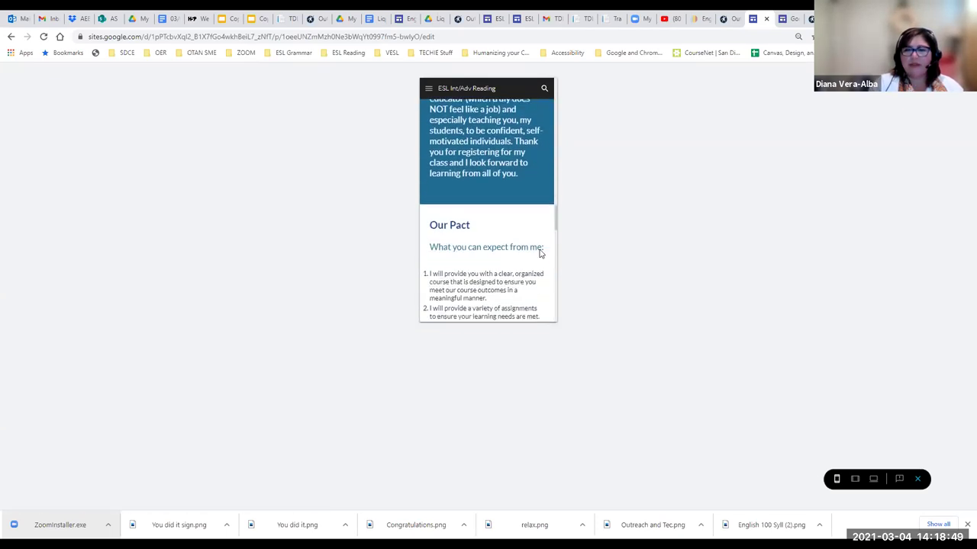
scroll(540, 254, down, 5)
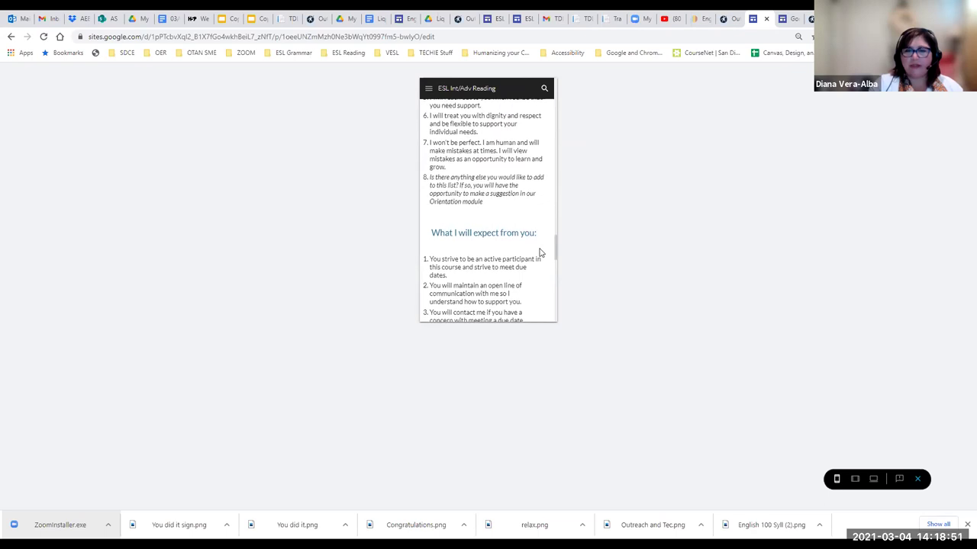
scroll(539, 252, up, 10)
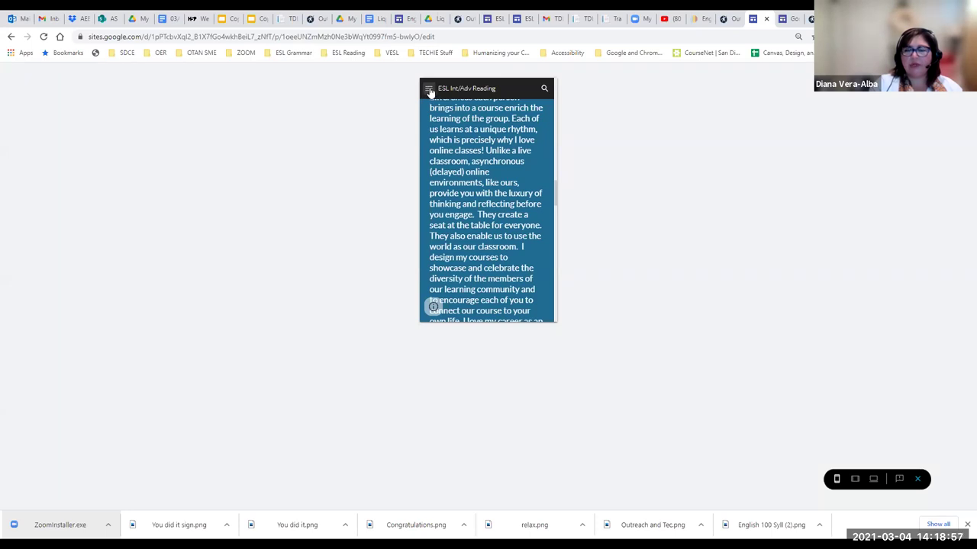
Step: Go to the Weekly Agendas page in the phone preview, look through its embedded agenda PDF and exit the preview
click(430, 90)
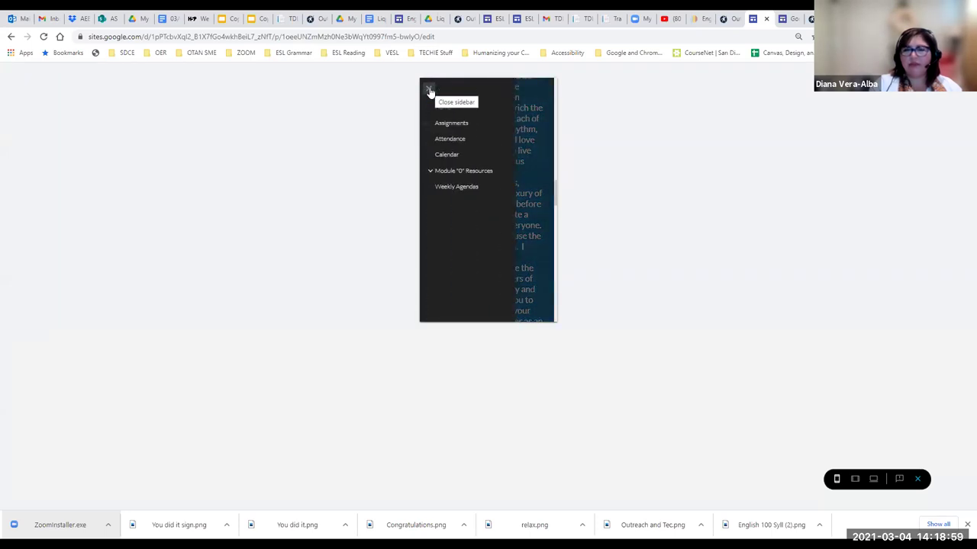
click(463, 194)
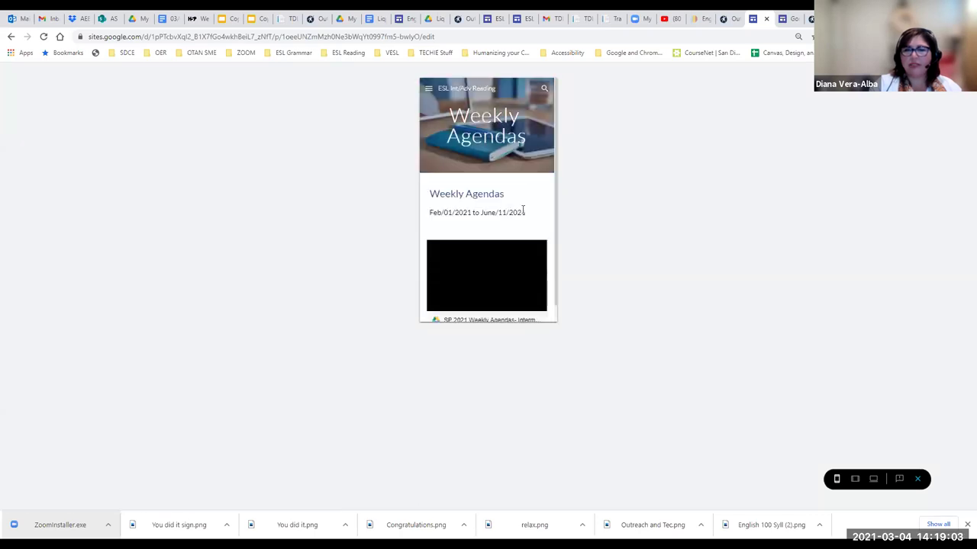
scroll(538, 206, down, 1)
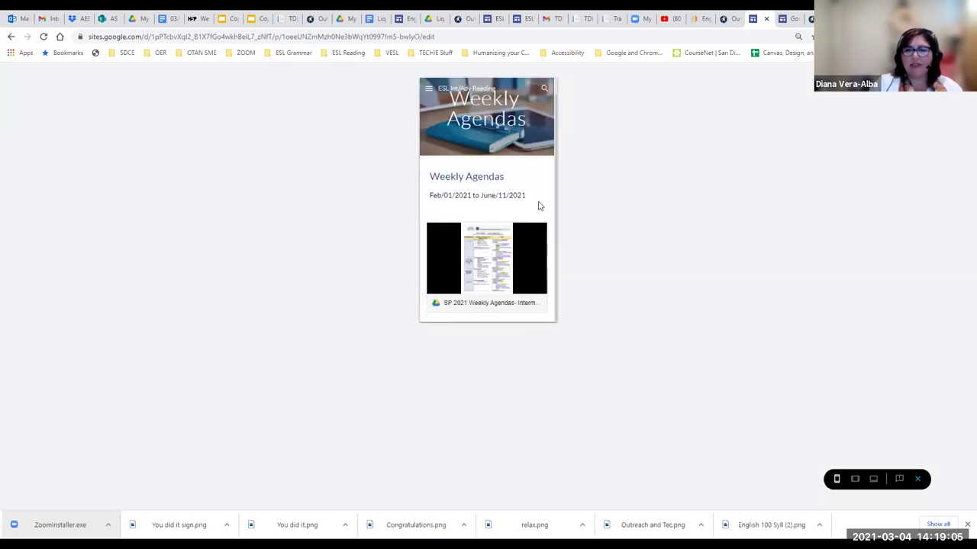
click(484, 260)
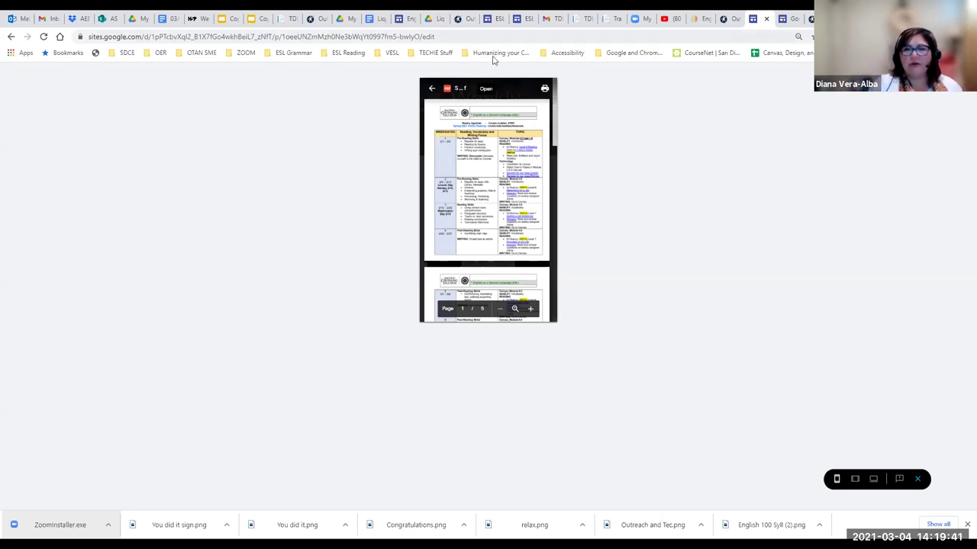
scroll(555, 137, down, 2)
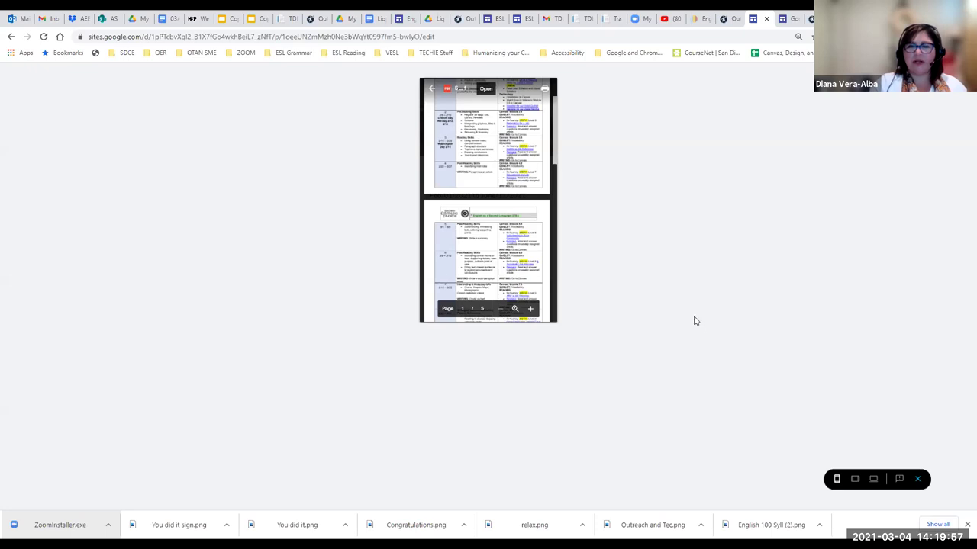
click(918, 480)
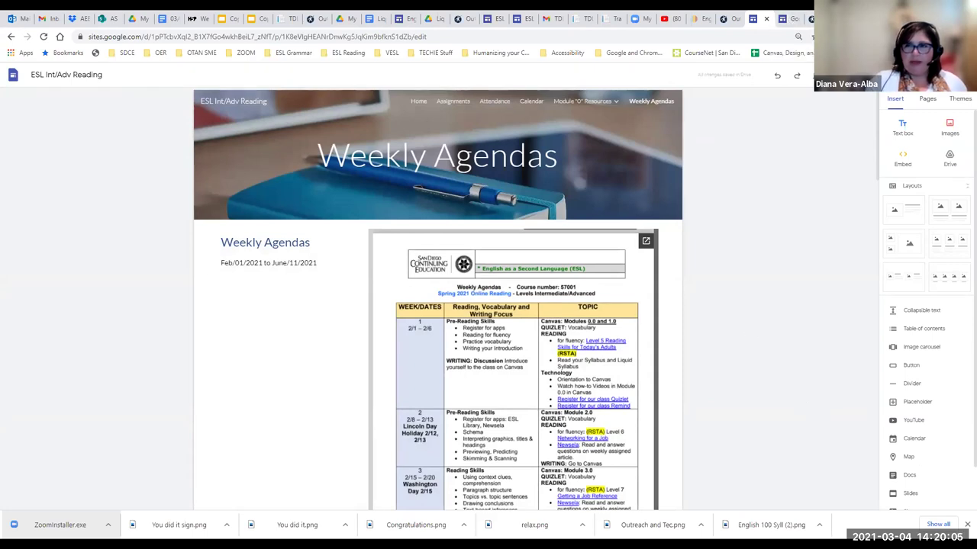
Step: Switch back to the Workplace Communication site and add a new page named PDF Syllabus
click(793, 18)
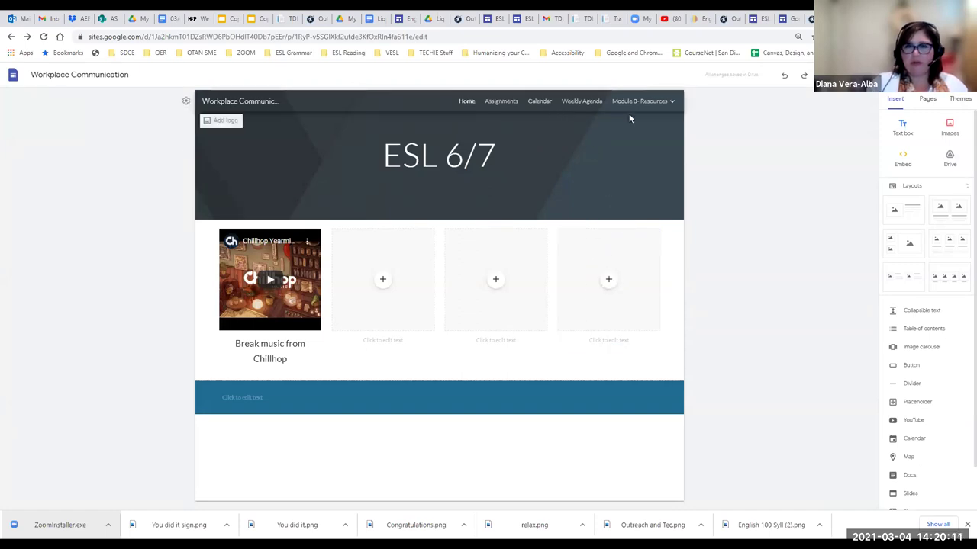
click(927, 102)
click(928, 486)
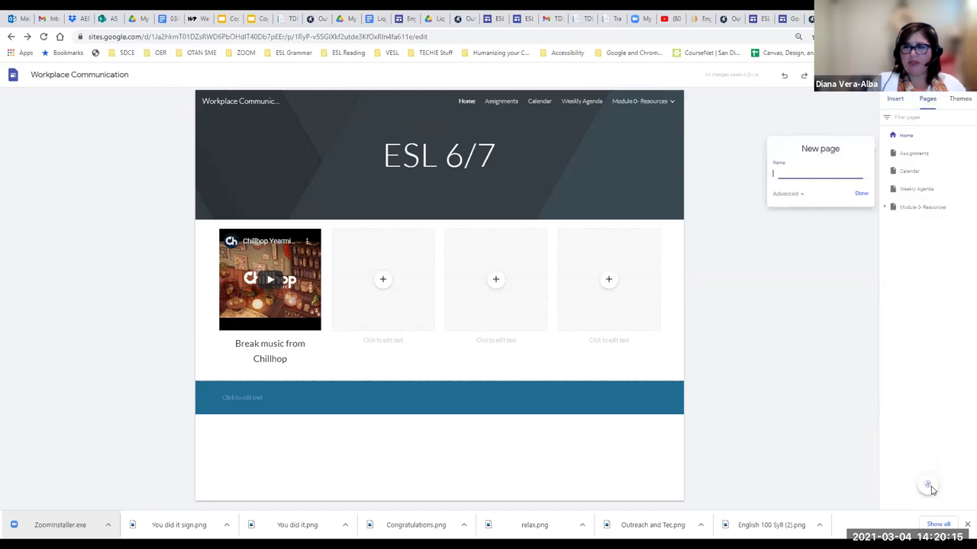
text(PDF S)
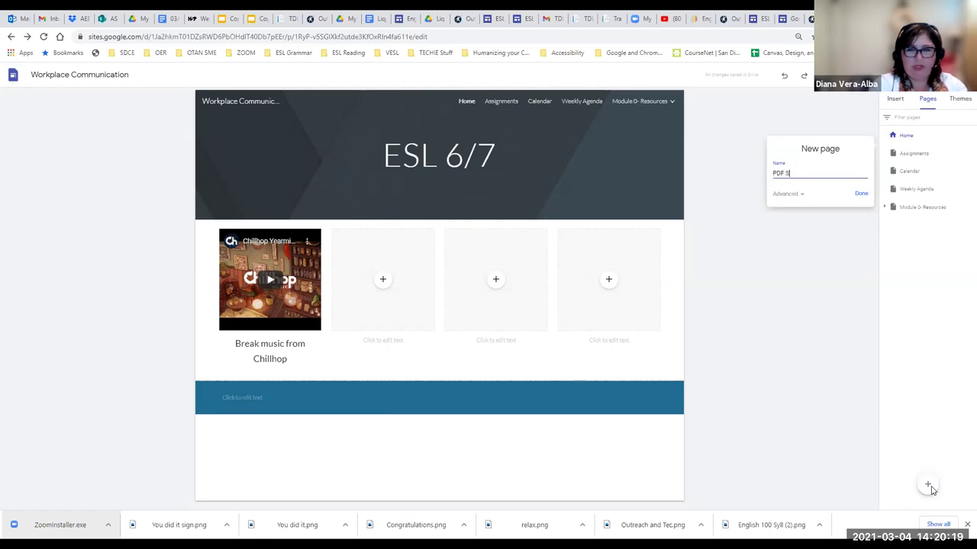
text(yllabus)
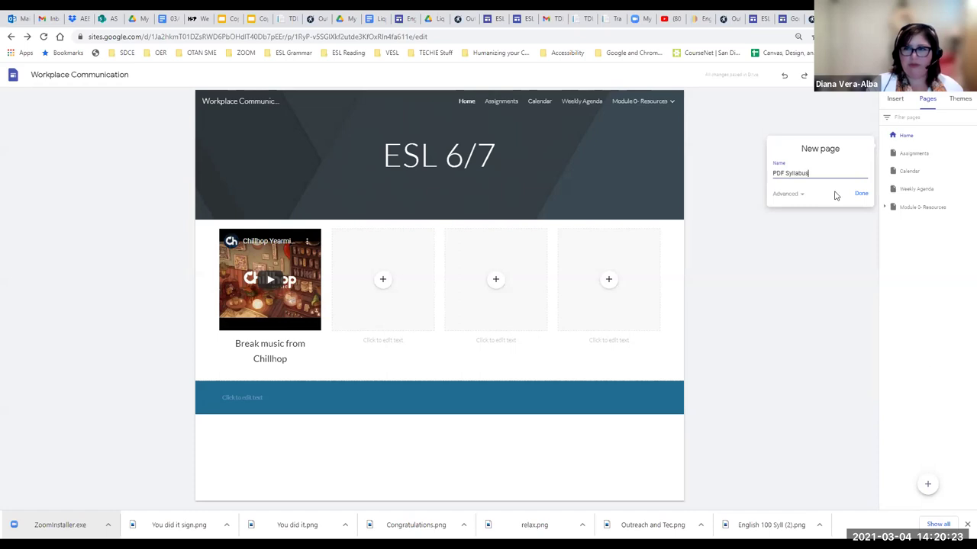
click(862, 195)
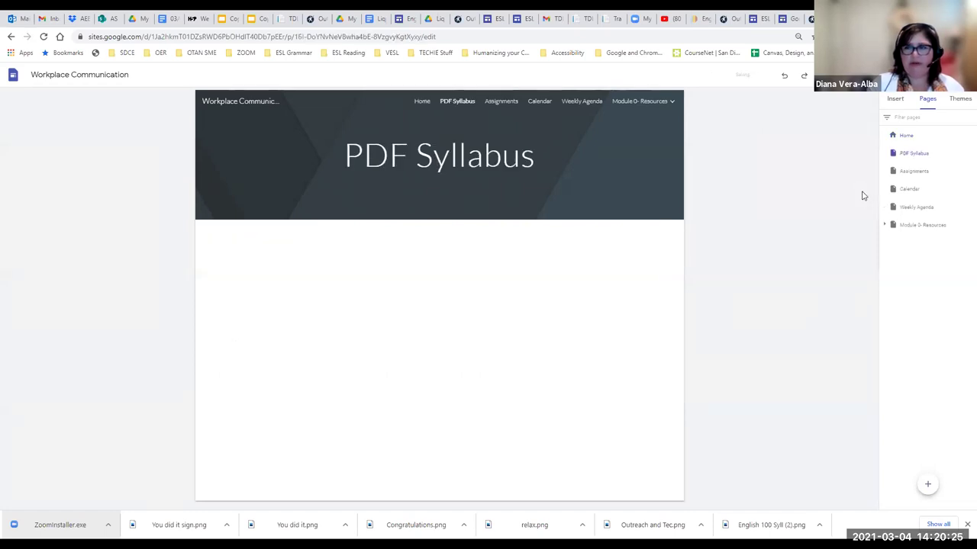
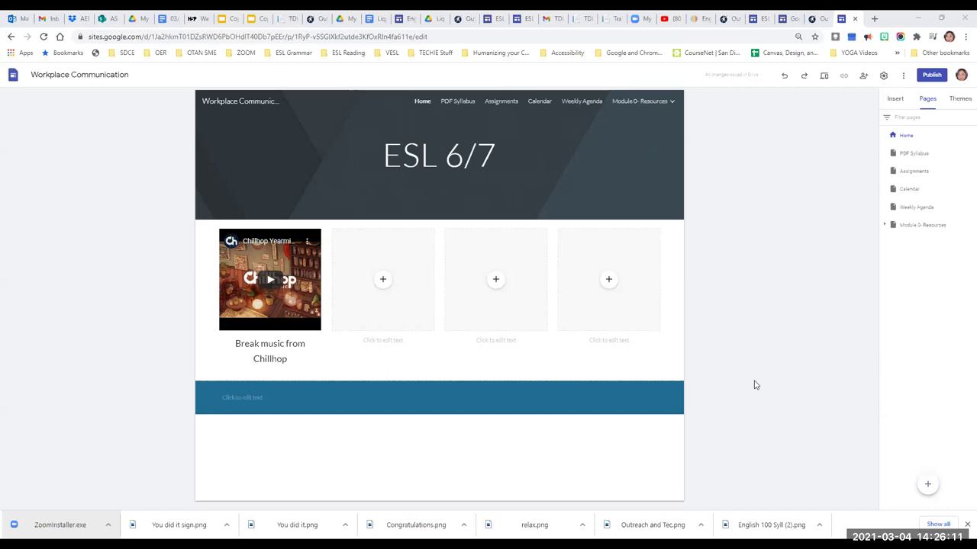
Step: Switch to the Liquid Syllabus Links & Tools document and review its table of tools, sample syllabi and professional development links
mouse_move(201, 394)
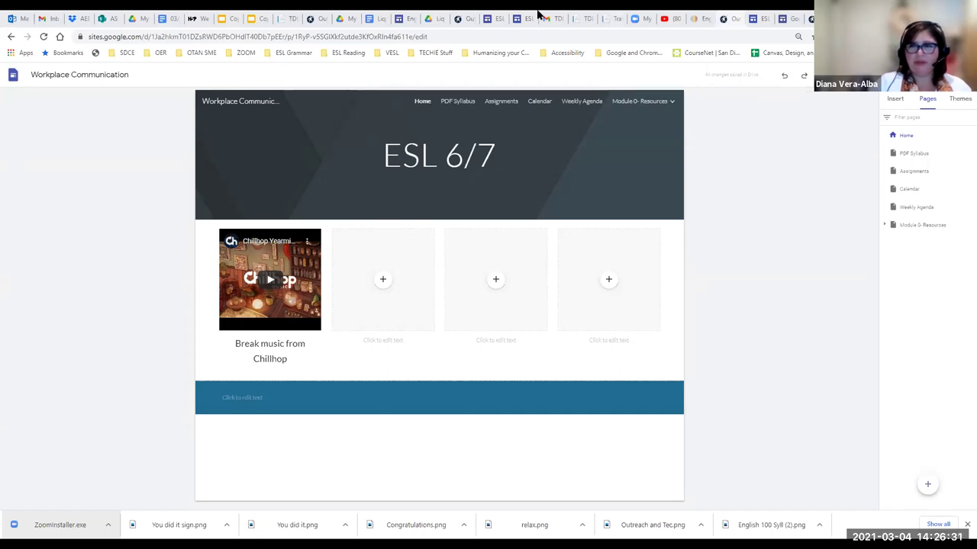
click(169, 20)
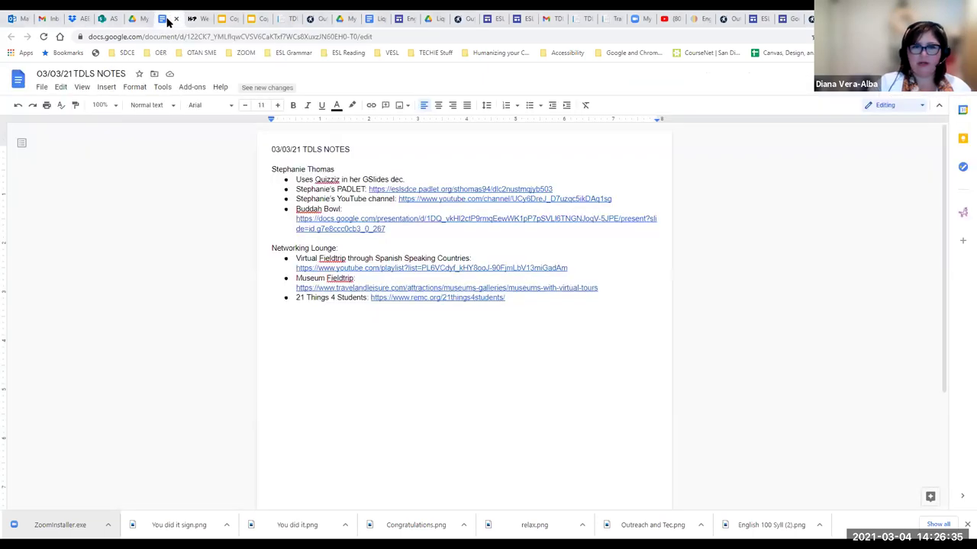
click(370, 18)
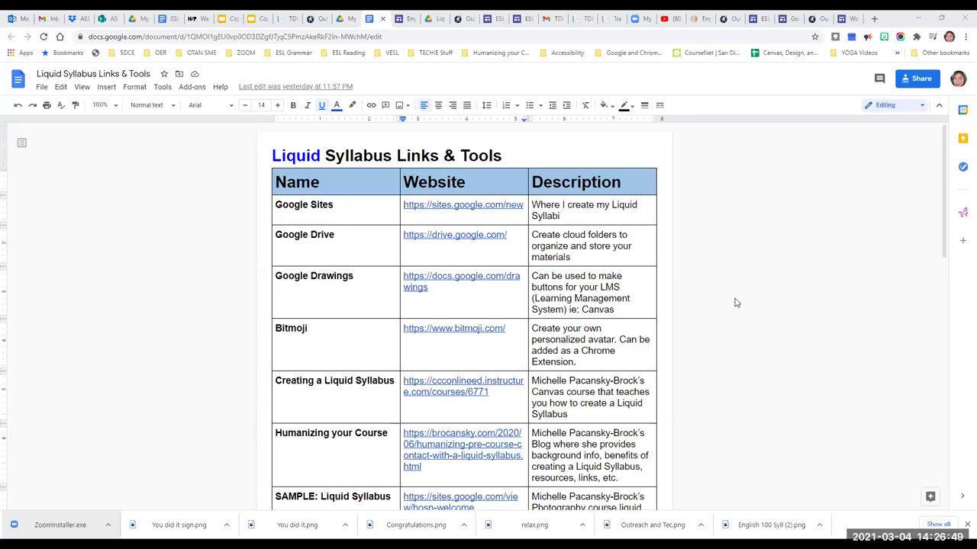
scroll(735, 303, down, 1)
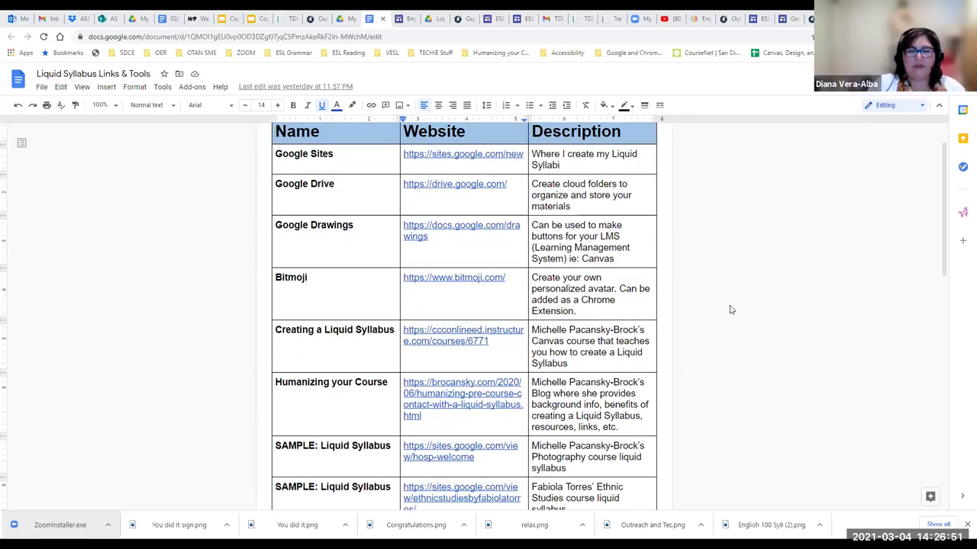
scroll(730, 310, down, 1)
scroll(729, 310, down, 2)
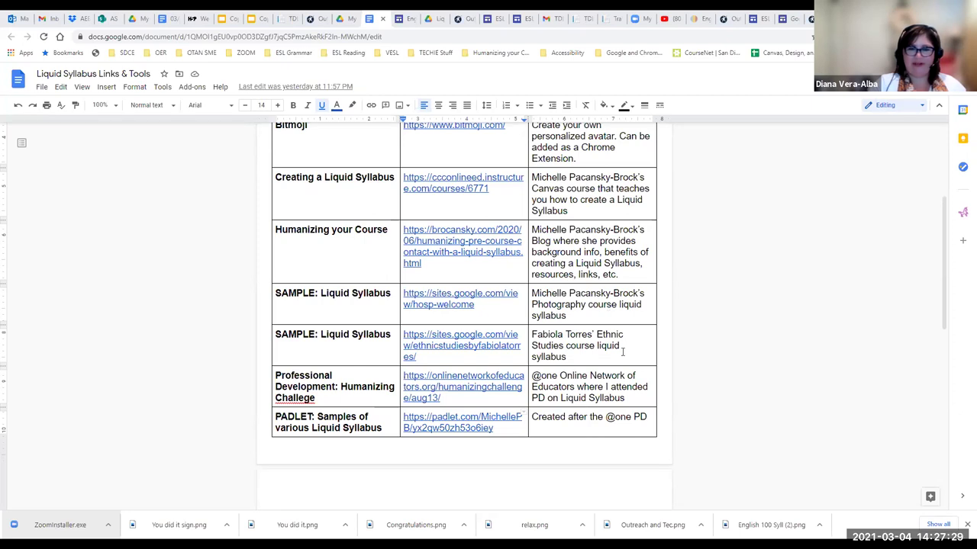
scroll(678, 362, down, 1)
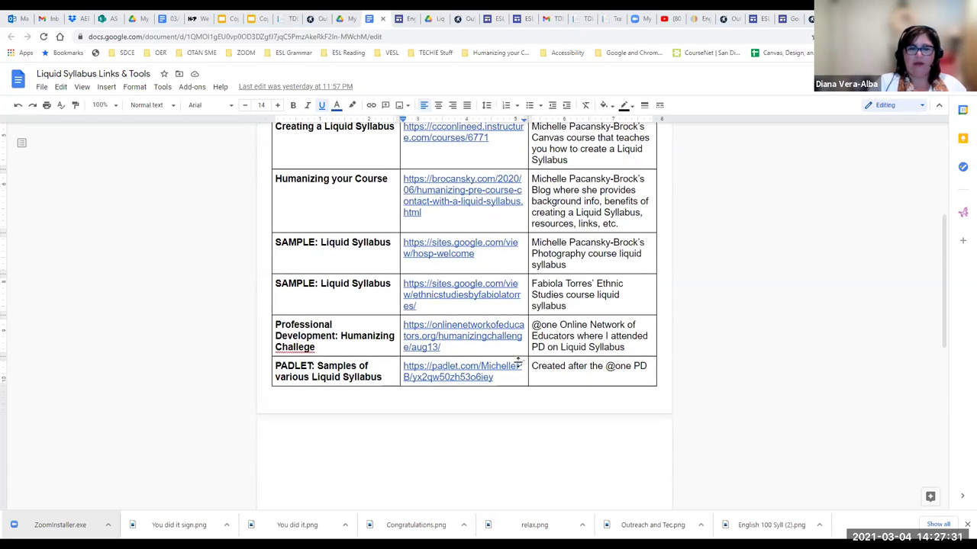
Step: Correct the misspelled last word of the Professional Development row's name to "Challenge" using the spelling suggestion
click(339, 336)
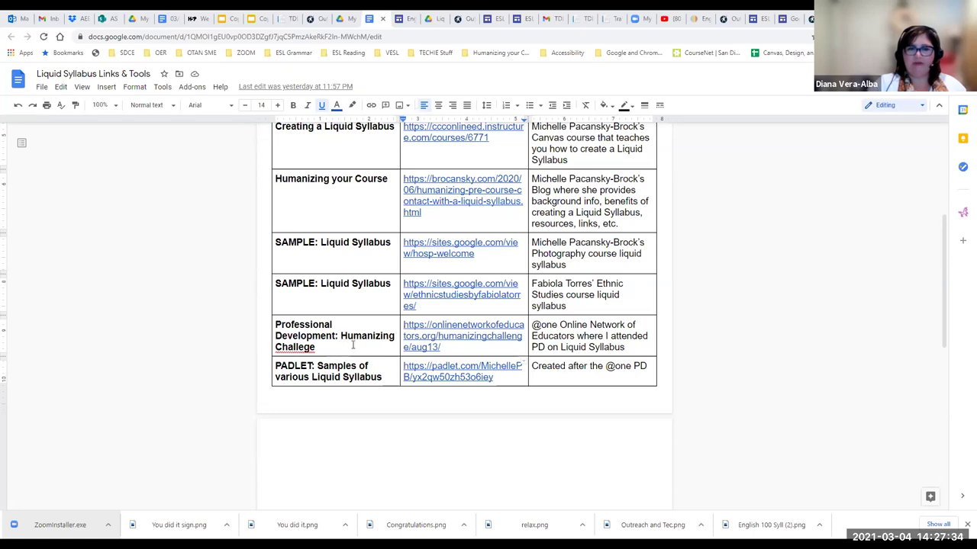
click(305, 347)
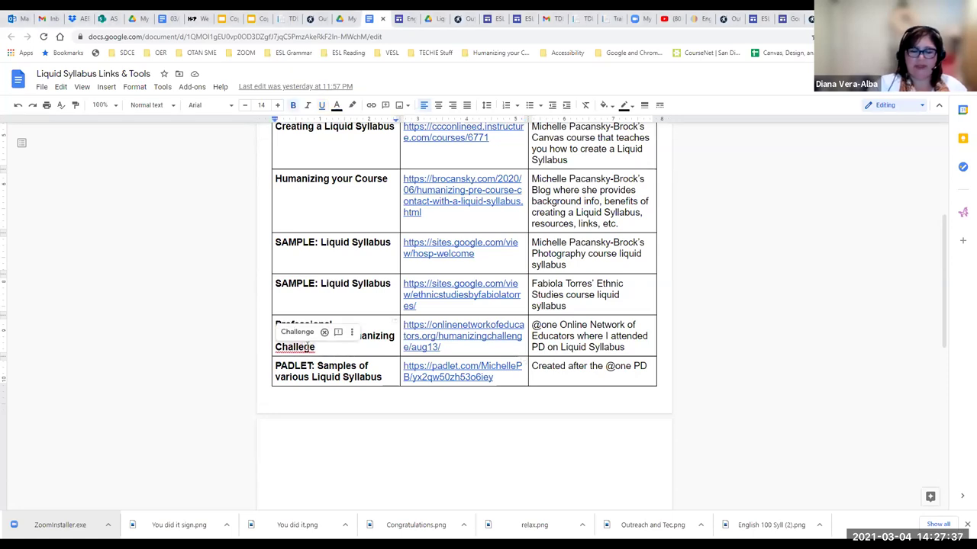
click(296, 332)
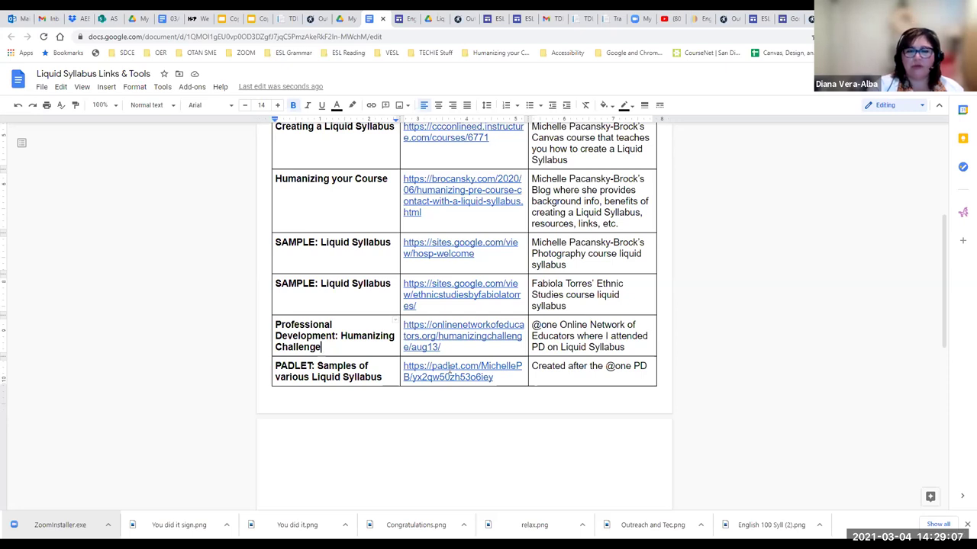
Step: Open the linked Padlet of liquid syllabus samples, look through its posts, and return to the beginning of the links document
click(451, 373)
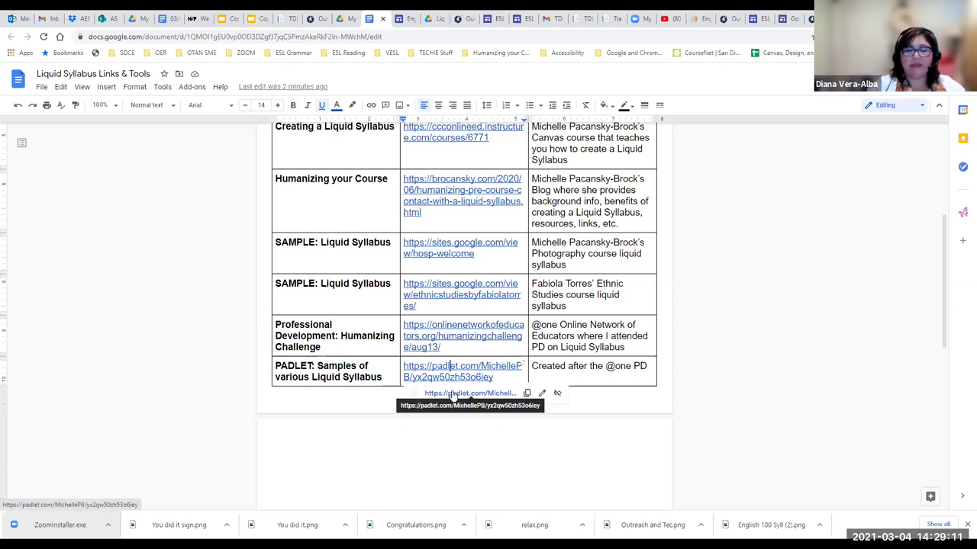
click(453, 394)
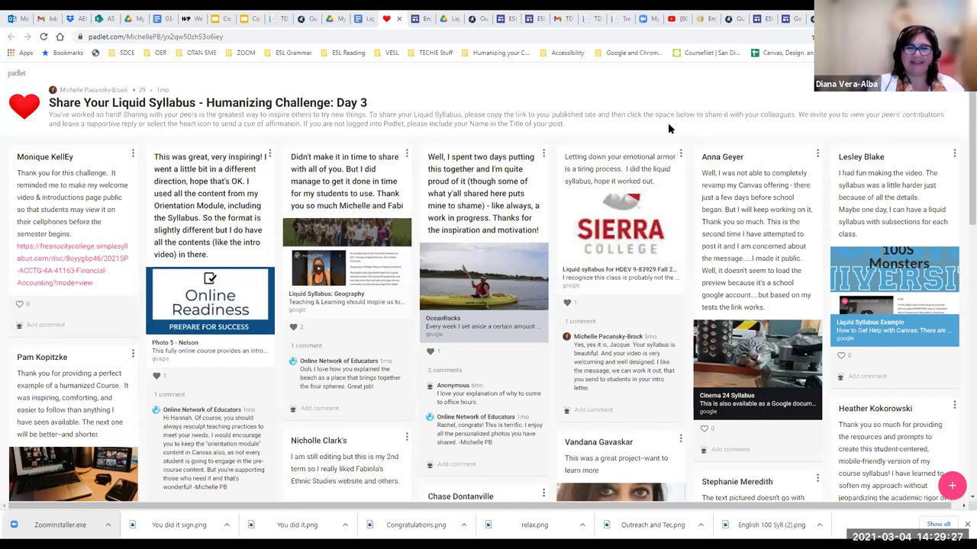
scroll(675, 140, down, 1)
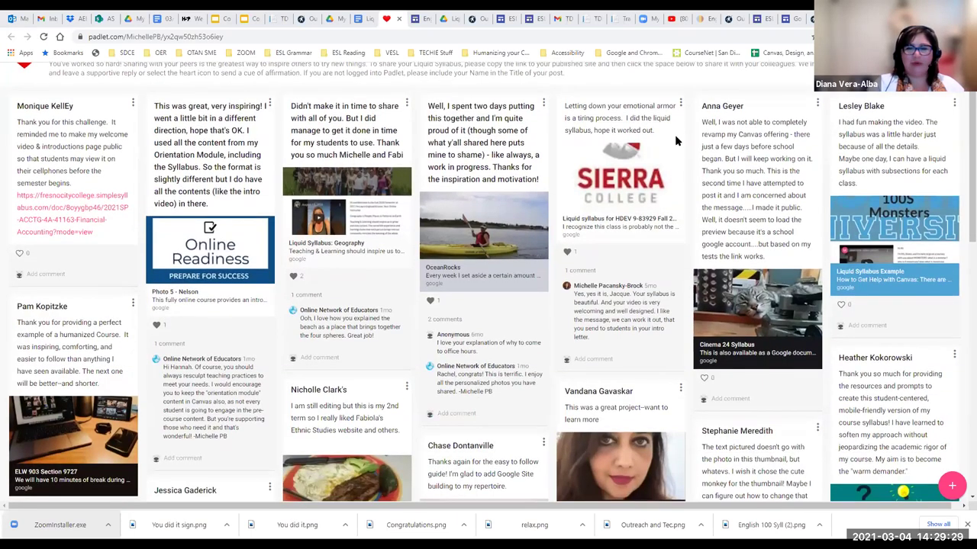
scroll(692, 152, up, 1)
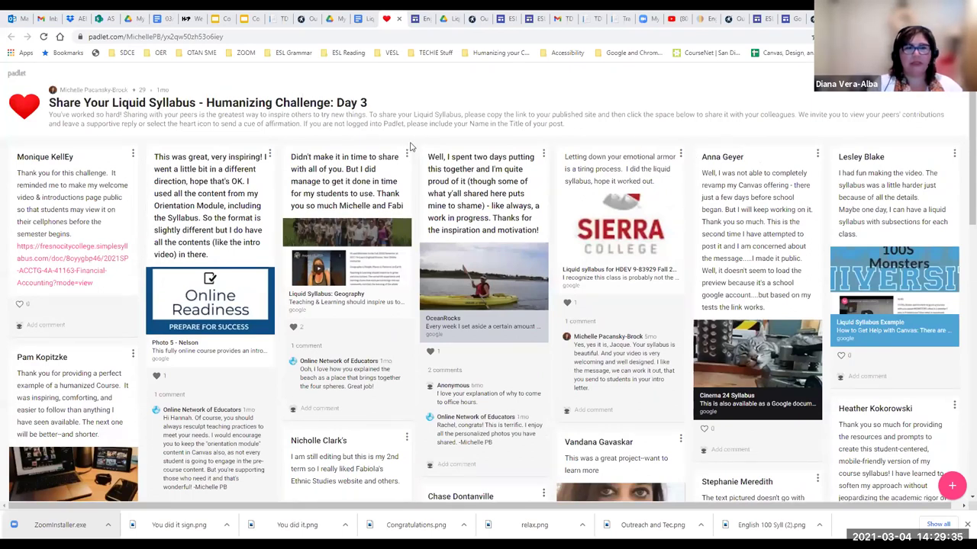
scroll(437, 156, down, 2)
scroll(436, 156, down, 2)
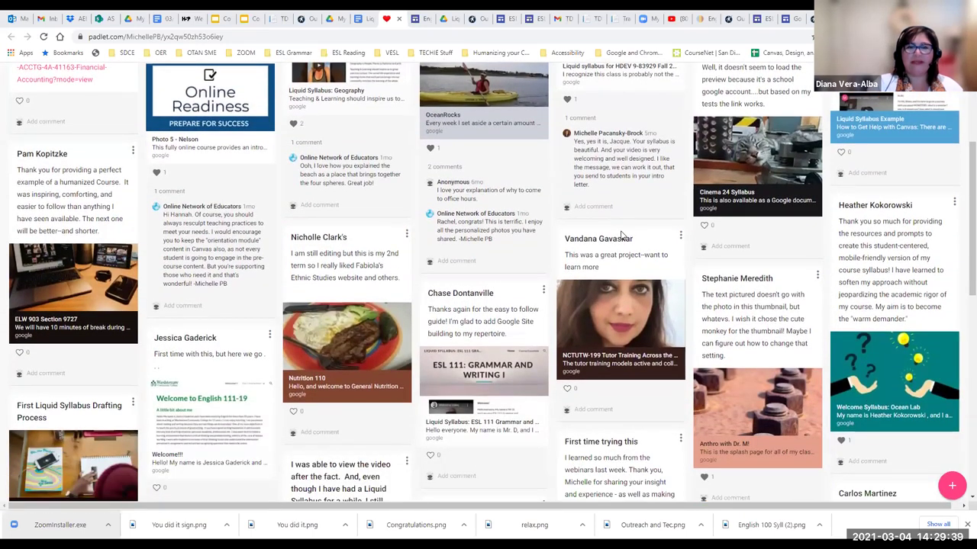
scroll(622, 235, down, 4)
scroll(622, 237, down, 6)
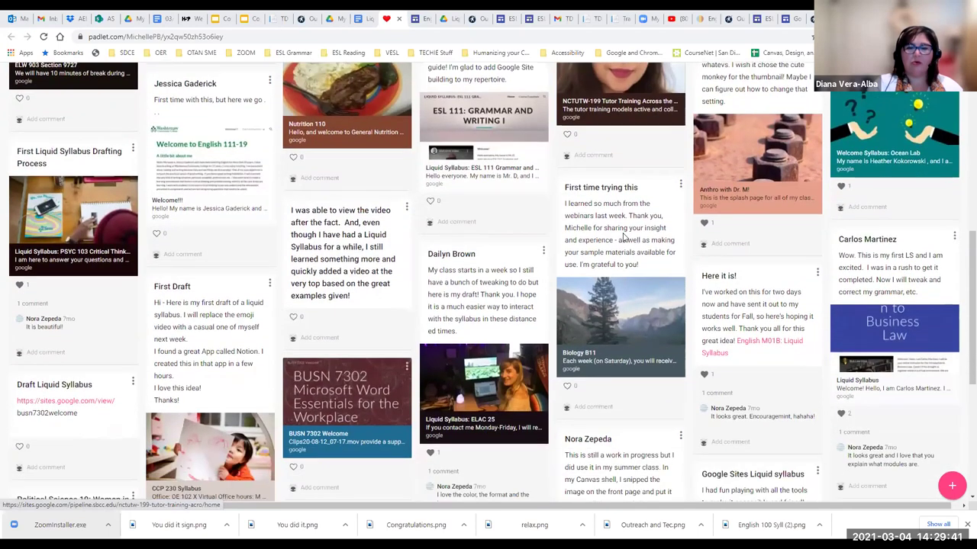
scroll(624, 239, down, 4)
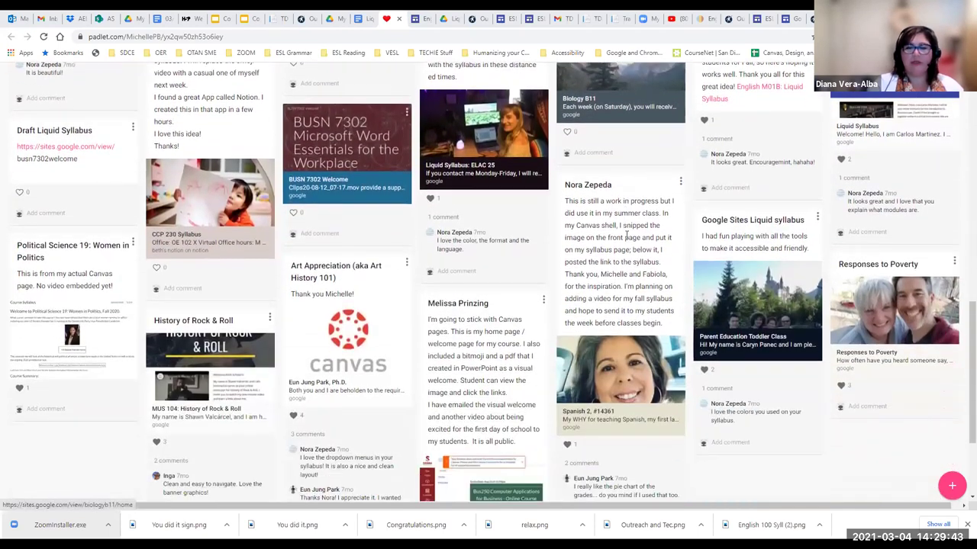
scroll(626, 235, down, 1)
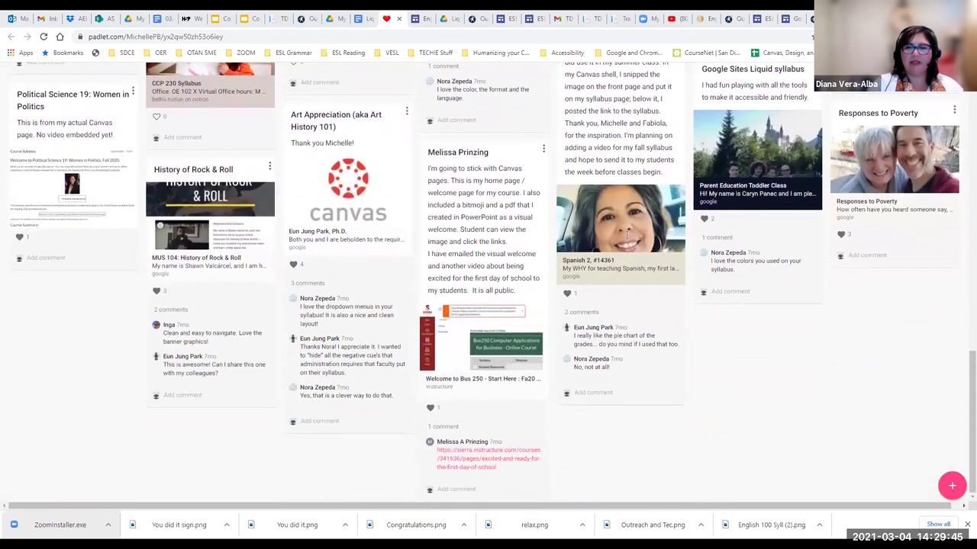
scroll(630, 237, up, 6)
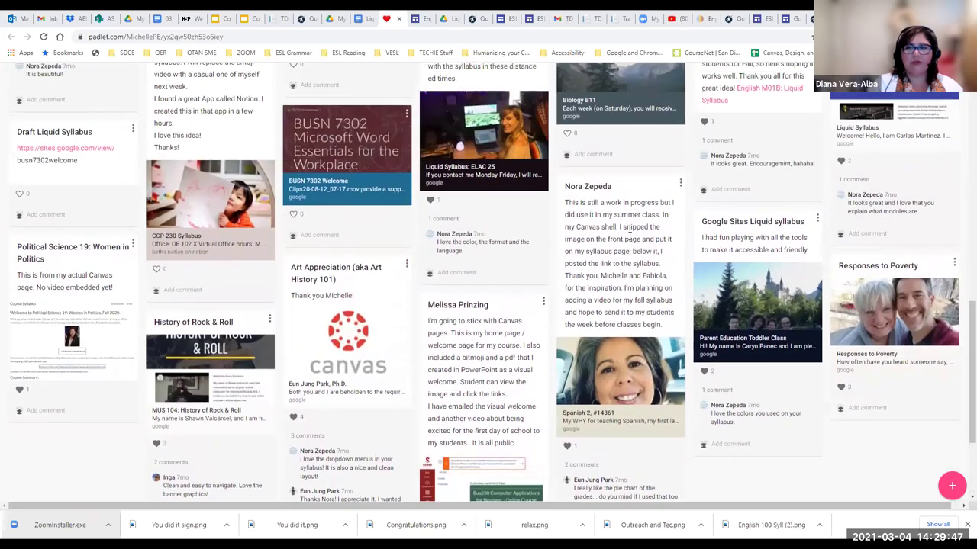
scroll(630, 236, up, 8)
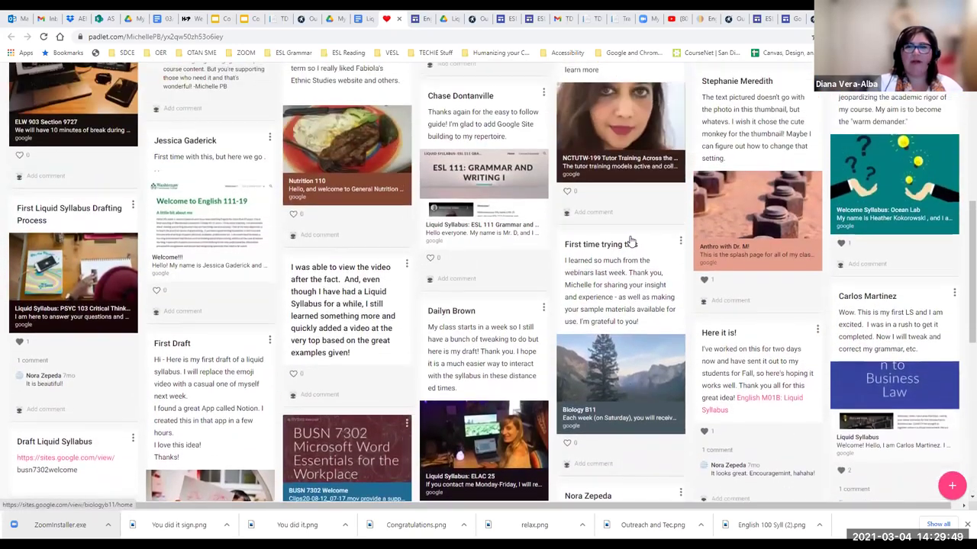
scroll(629, 236, up, 6)
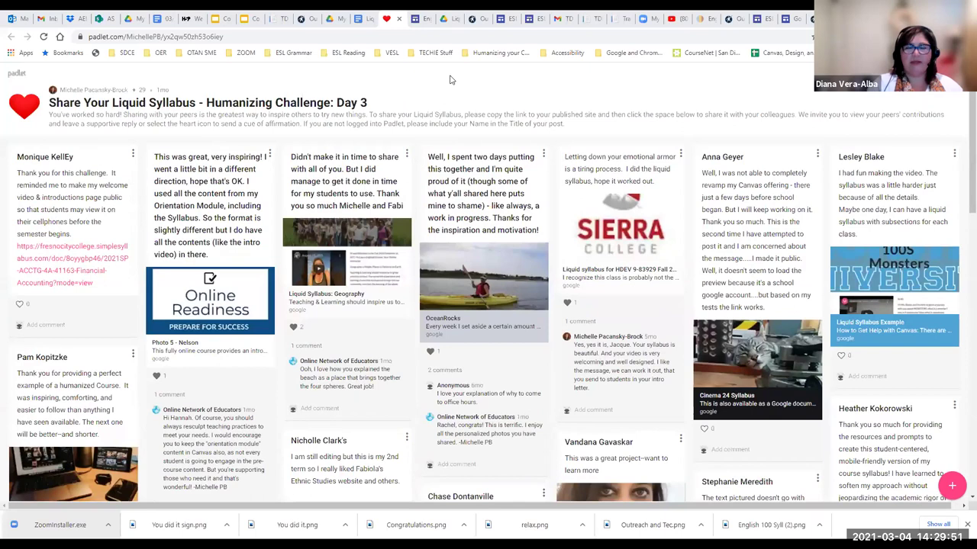
click(360, 18)
scroll(511, 353, up, 5)
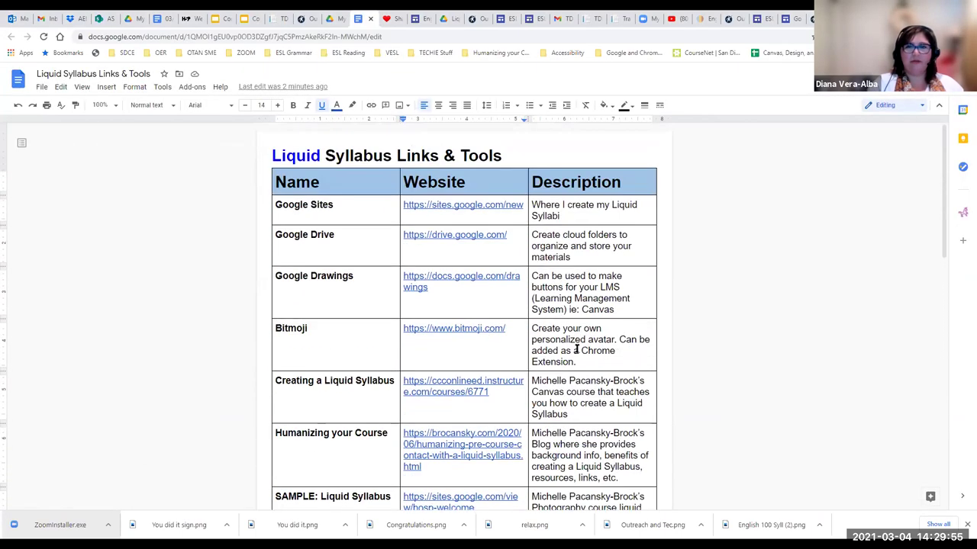
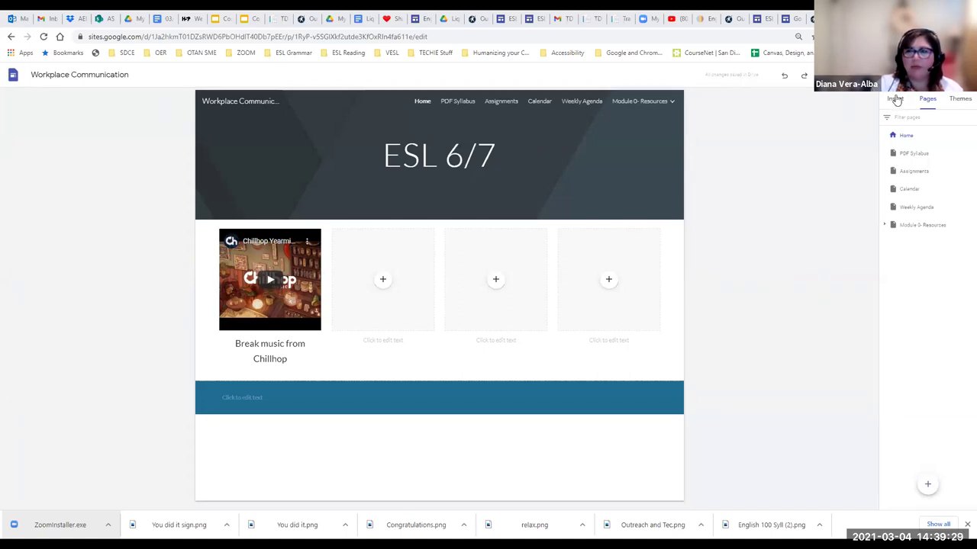
Step: Start a new site button named CANVAS and copy the web address of the college district's Canvas login page
click(895, 99)
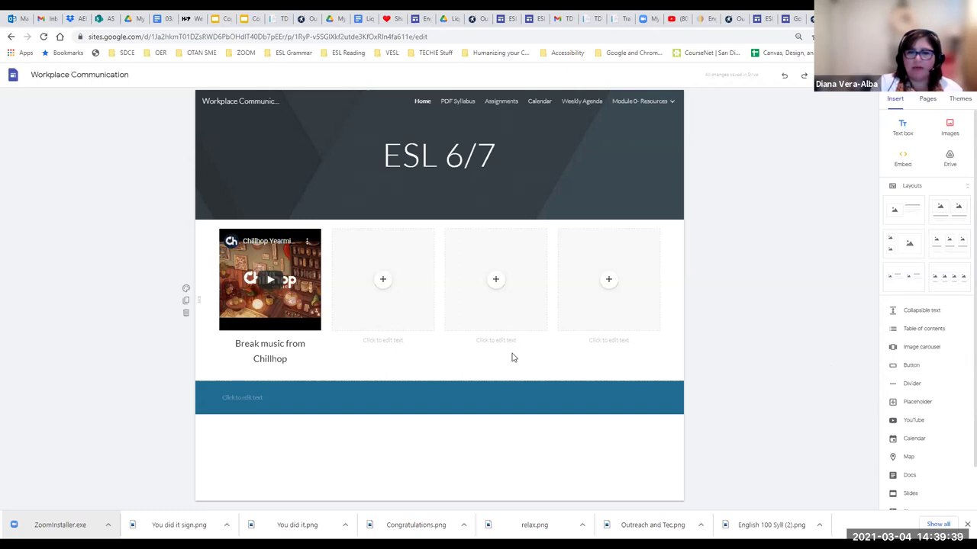
click(908, 366)
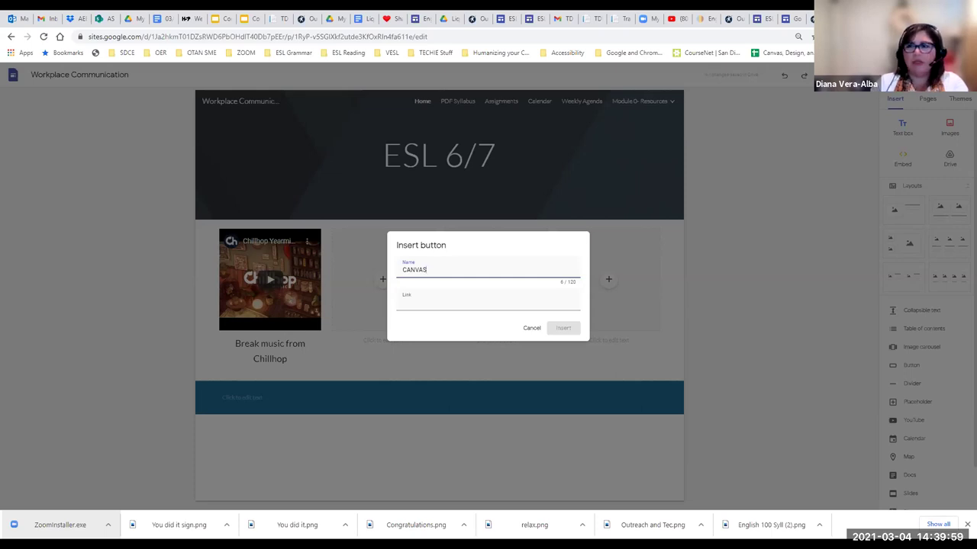
key(ctrl+t)
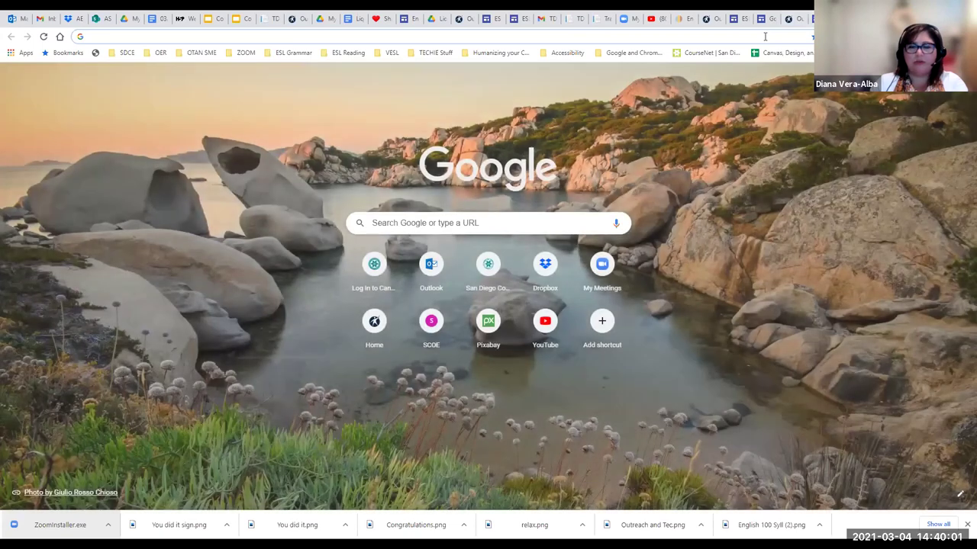
click(765, 36)
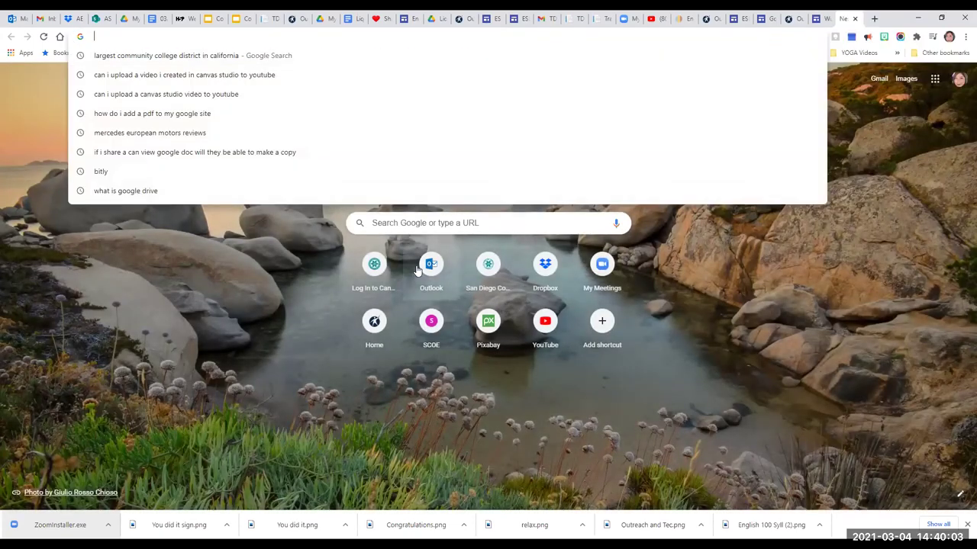
click(374, 266)
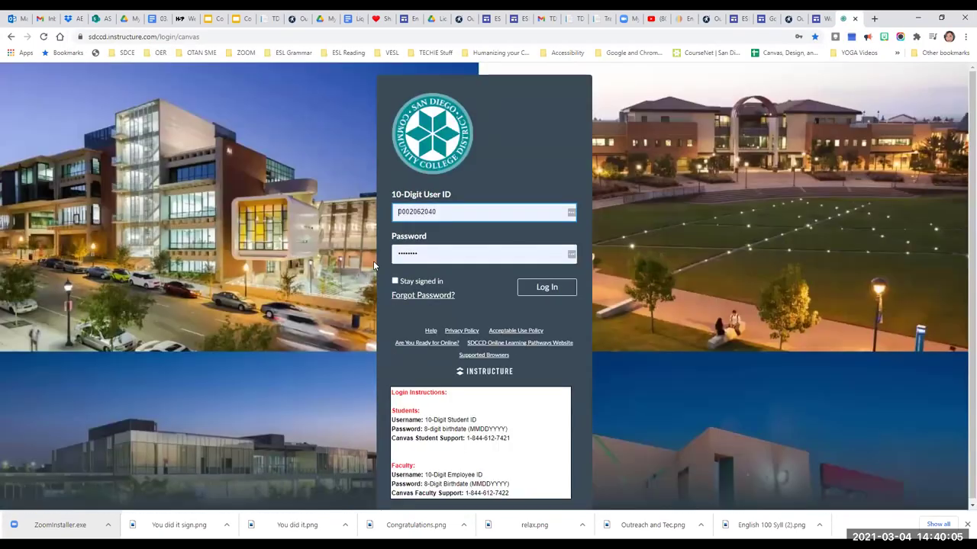
click(206, 37)
key(ctrl+c)
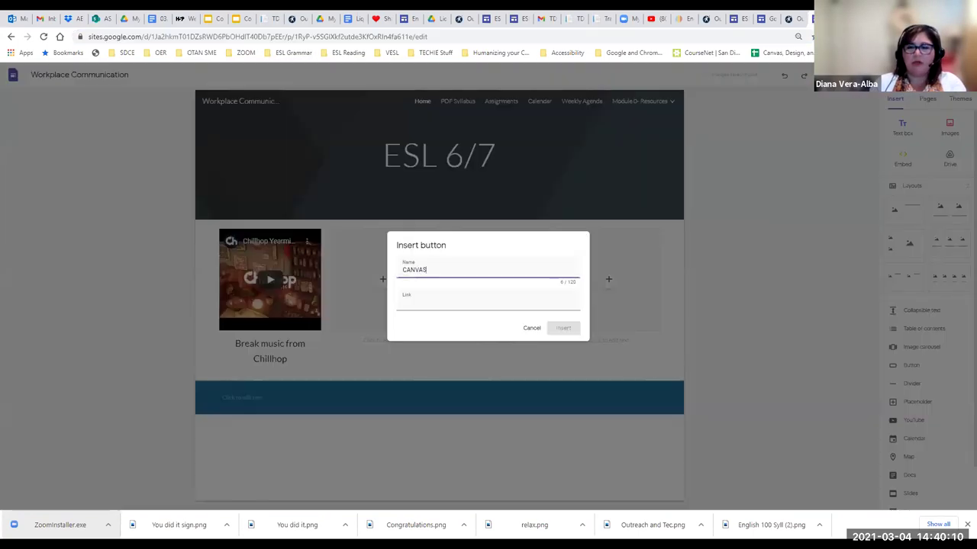
click(807, 19)
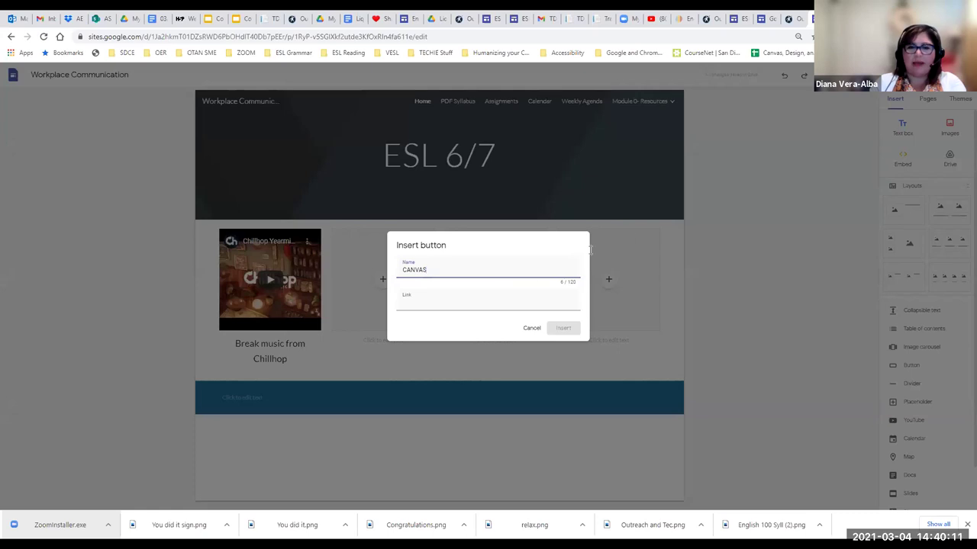
click(492, 306)
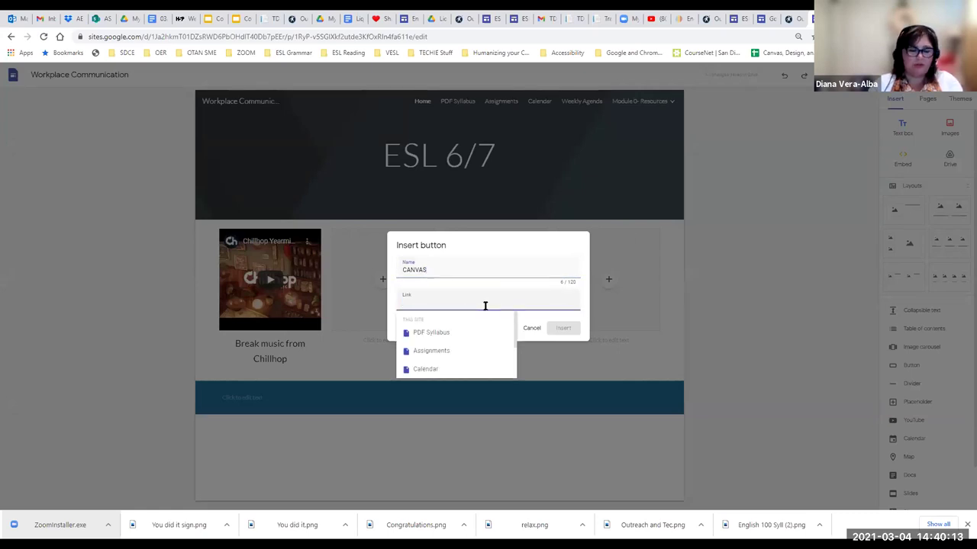
key(ctrl+v)
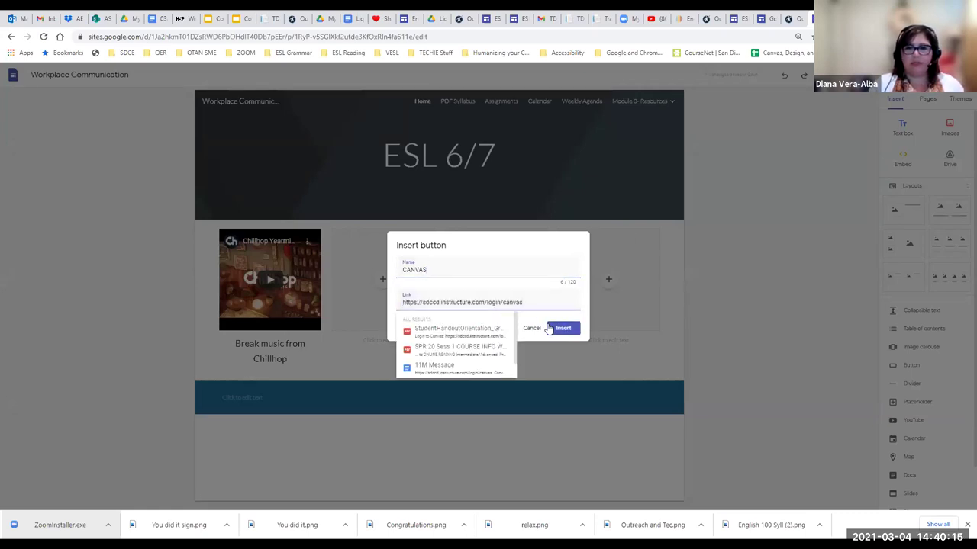
click(562, 329)
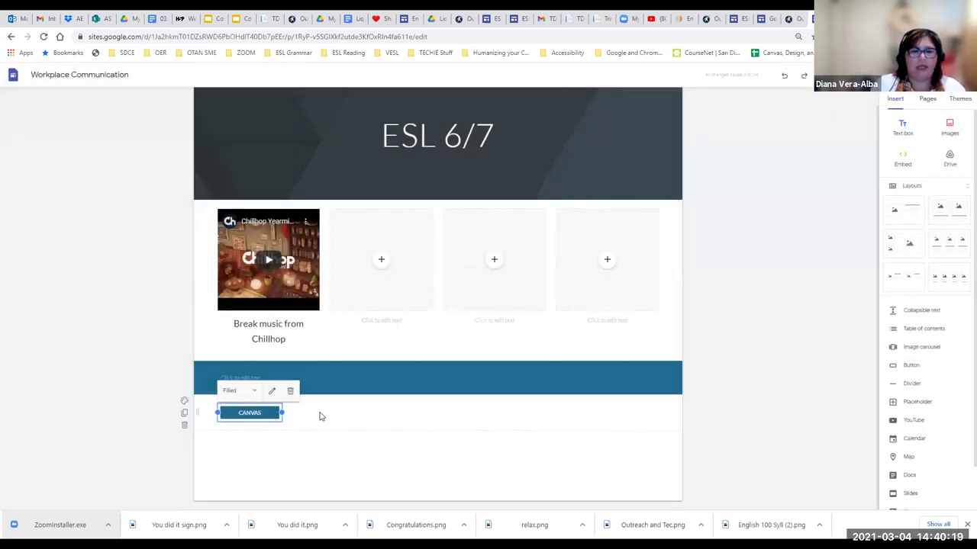
click(365, 429)
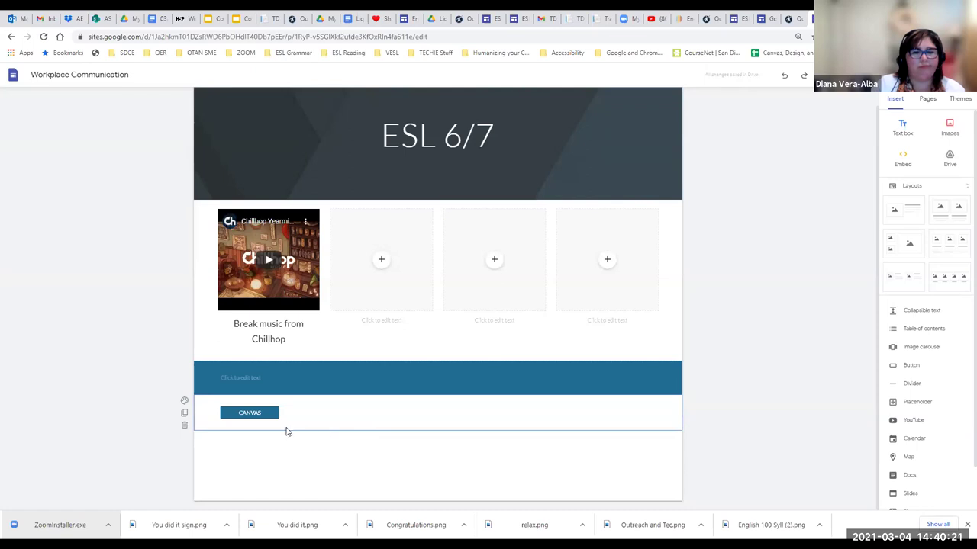
Step: Move the CANVAS button into the section with the Chillhop video and place it below the caption of the first empty placeholder
drag(249, 413, 359, 325)
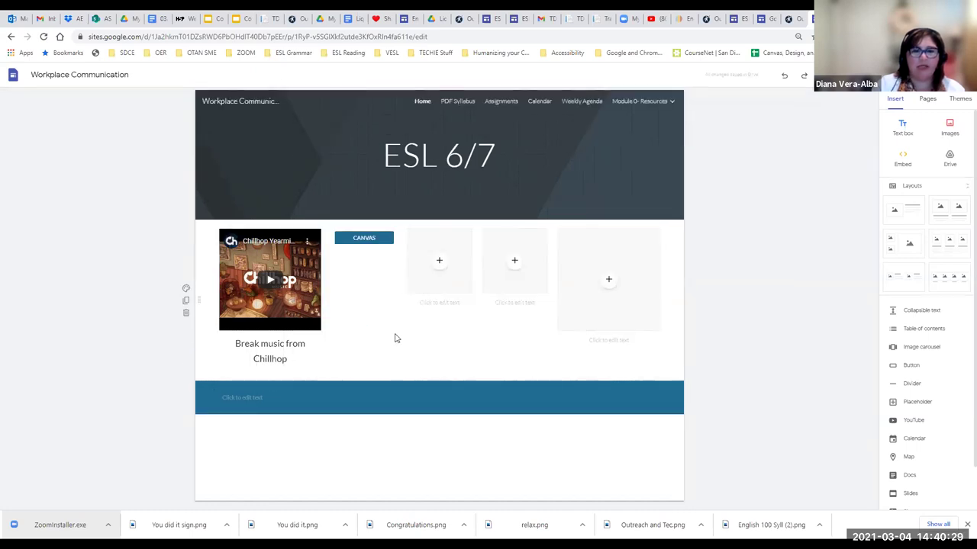
drag(364, 238, 450, 344)
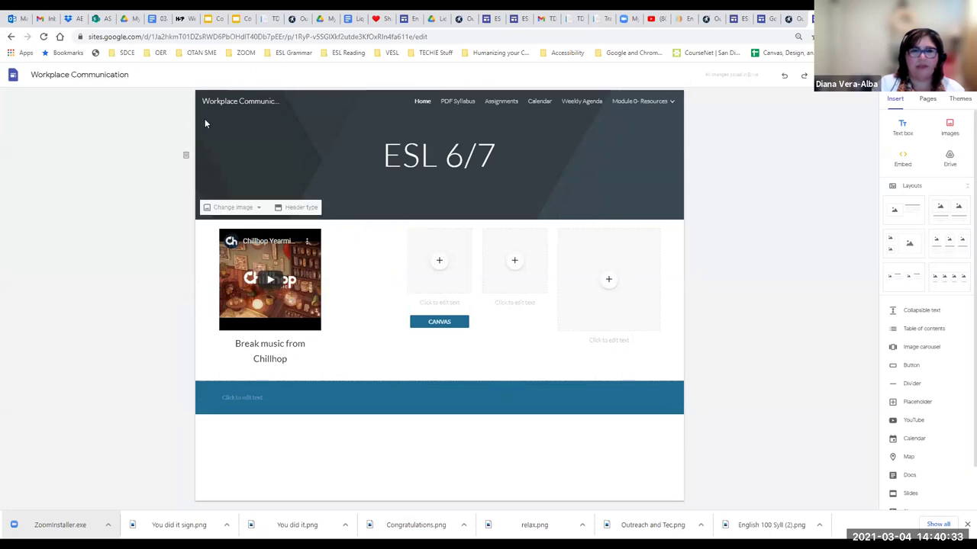
Step: Undo the CANVAS button's last placement and move it again below the caption of the first empty placeholder, at the placeholder's full width
click(782, 78)
click(783, 78)
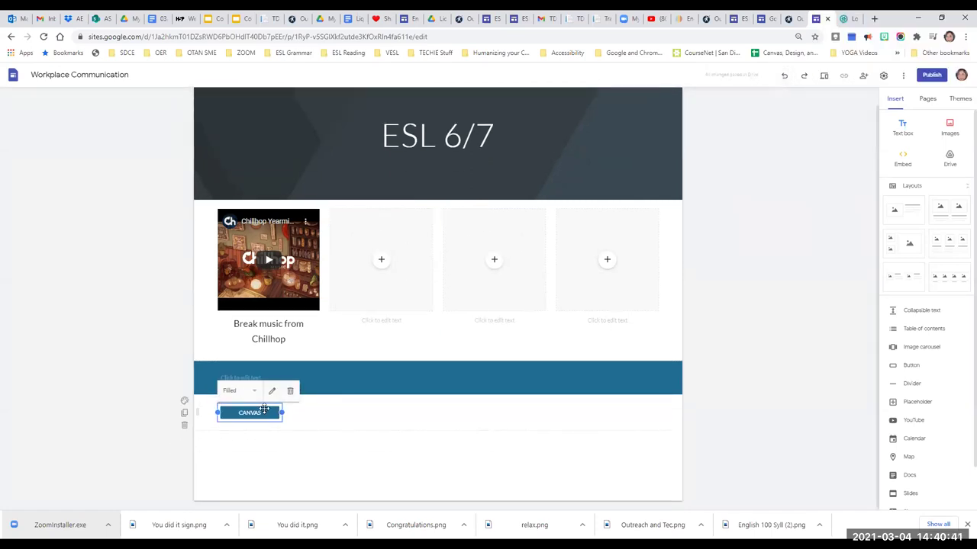
drag(289, 412, 408, 337)
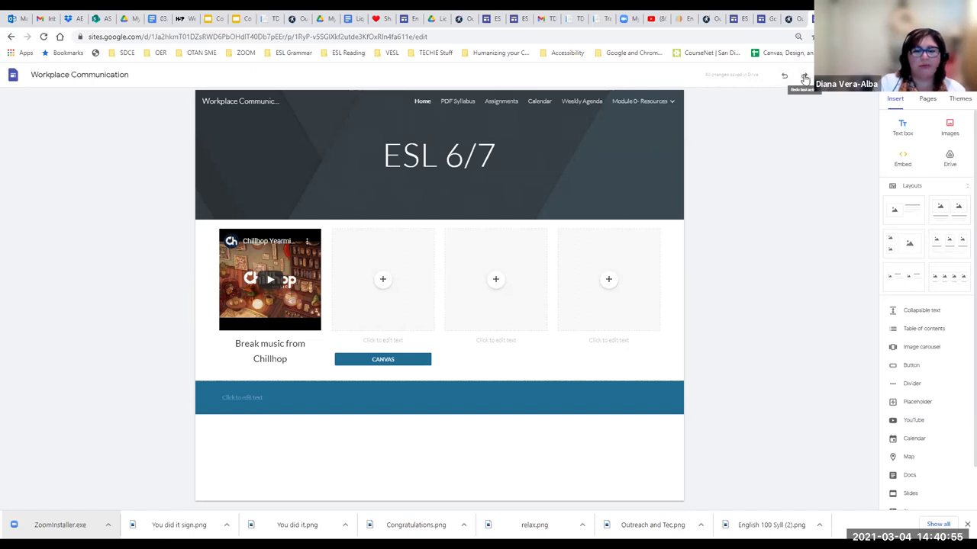
click(397, 363)
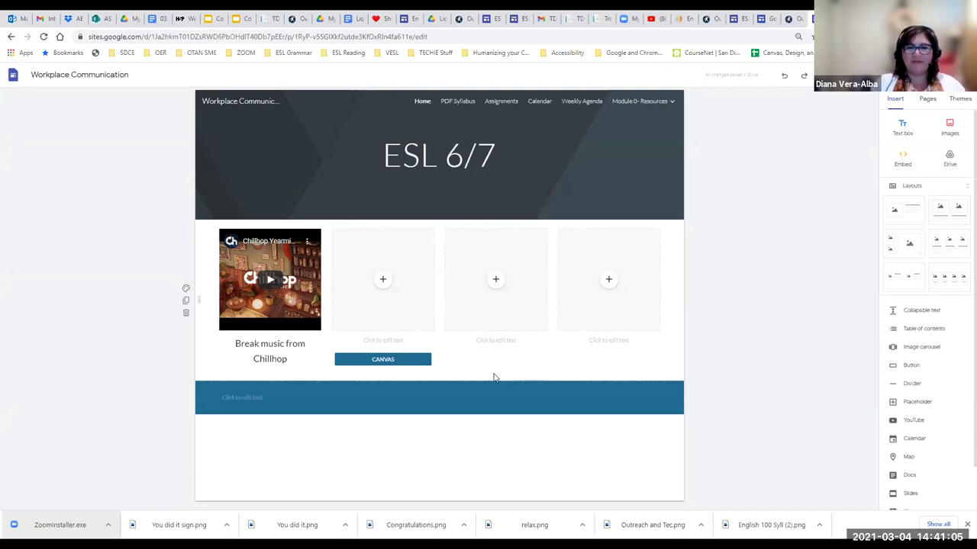
Step: Fill the placeholder above the CANVAS button with a desktop computer photo from a Google image search for "computer"
click(384, 283)
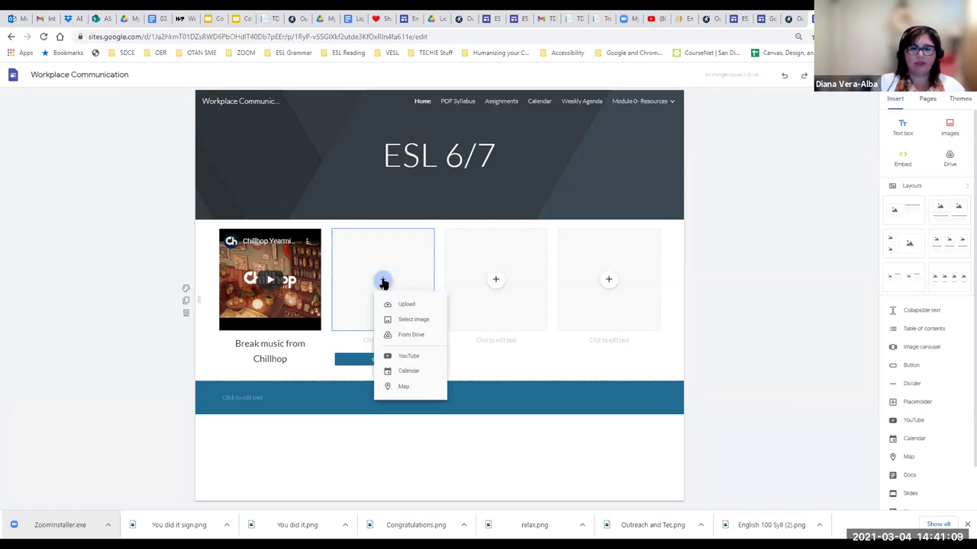
click(405, 320)
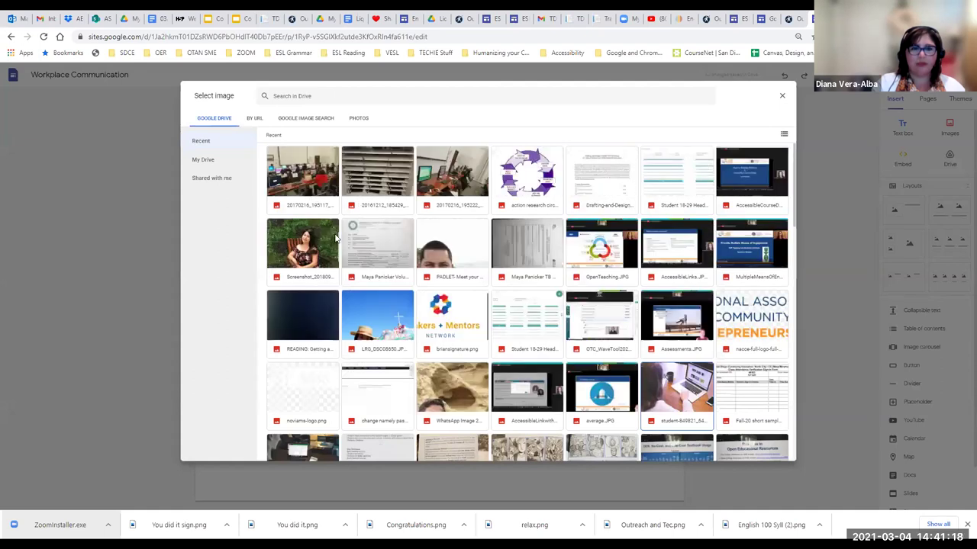
click(289, 119)
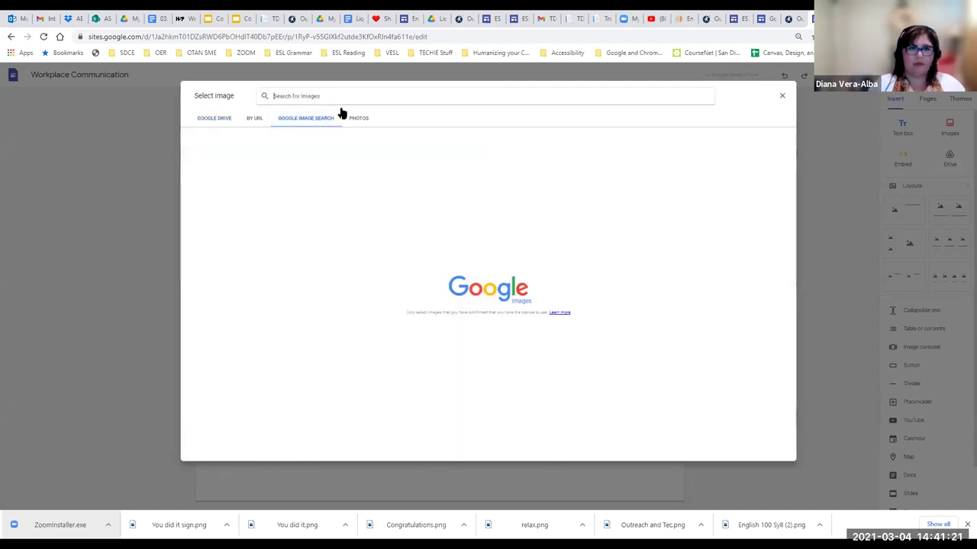
text(compu)
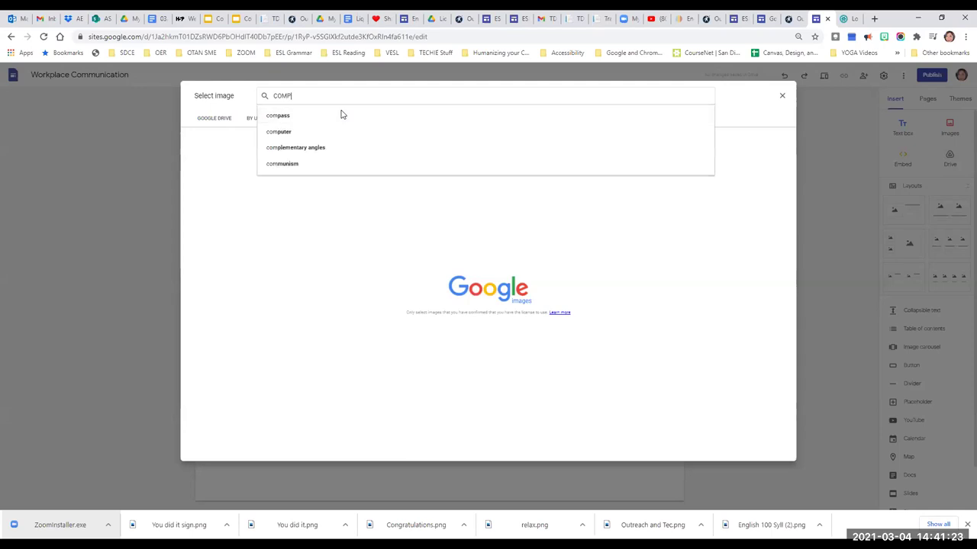
text(tER)
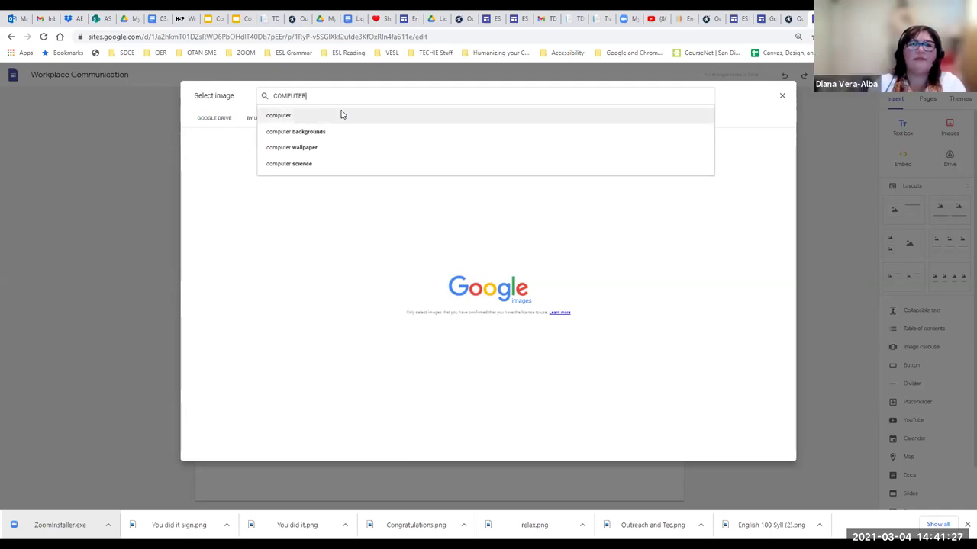
click(342, 115)
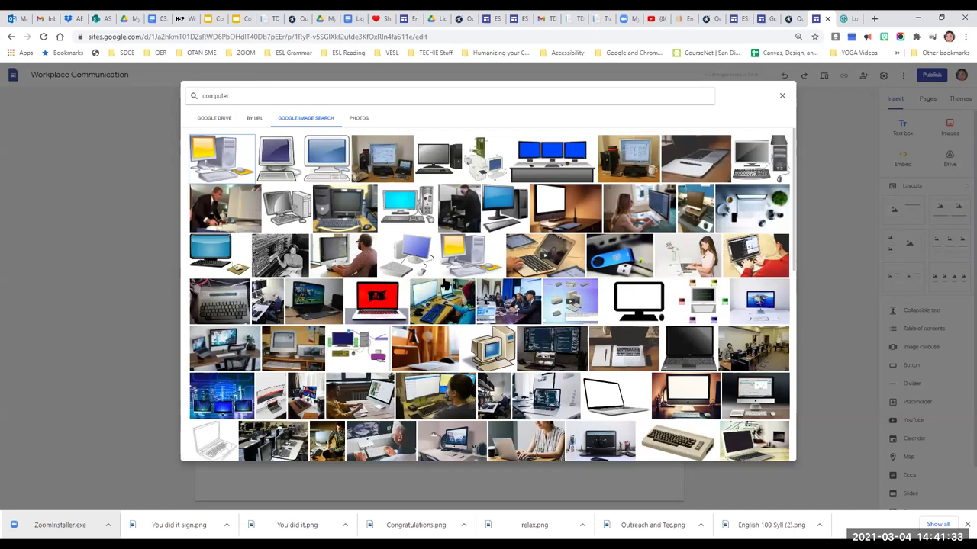
click(641, 308)
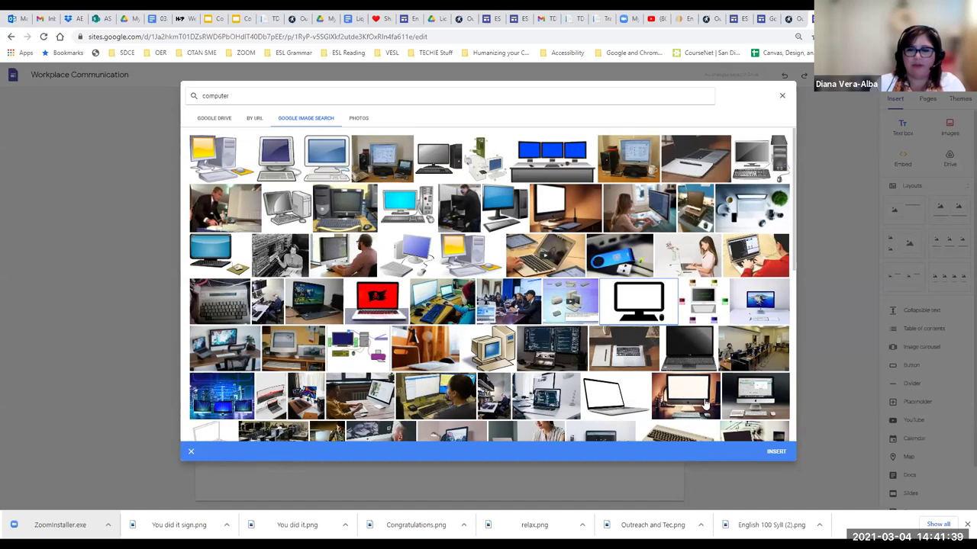
click(776, 451)
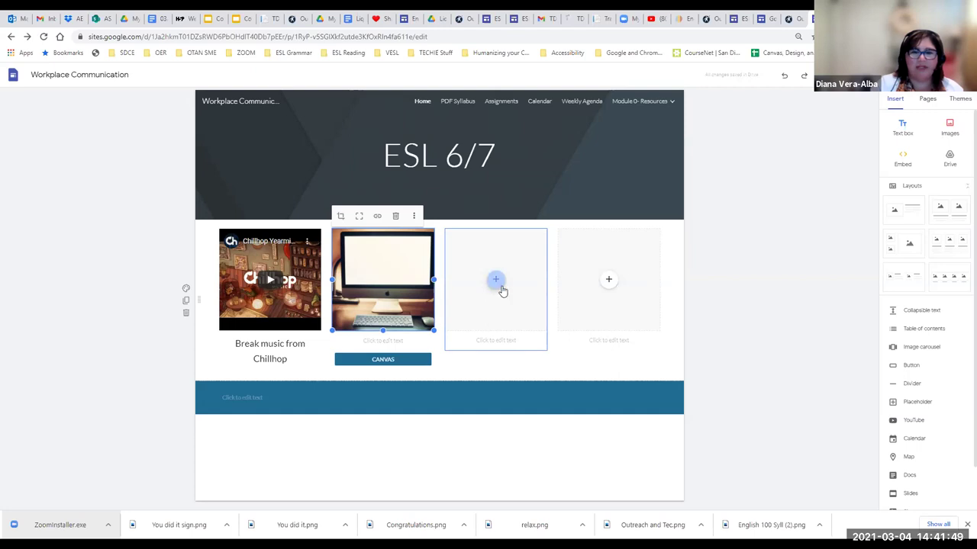
click(501, 367)
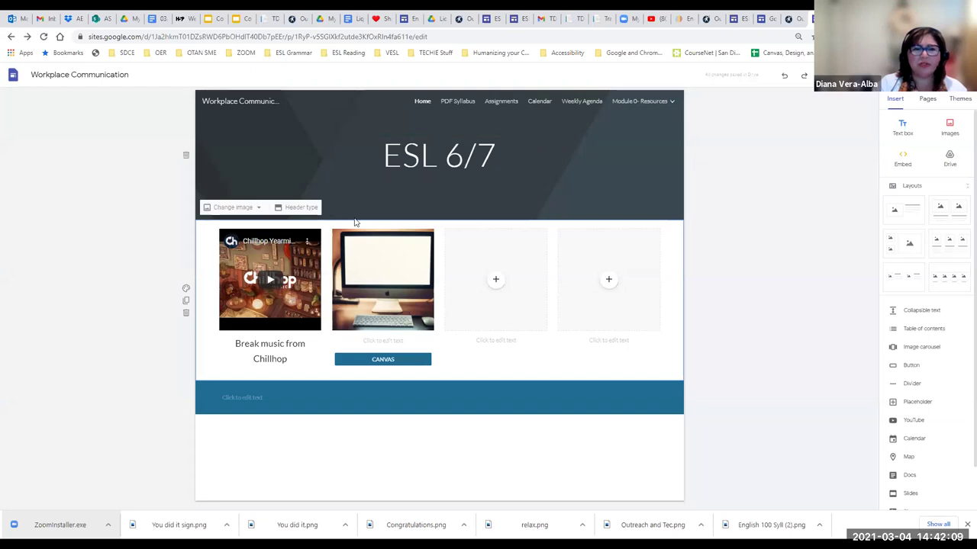
Step: Try the Large banner header type on the ESL 6/7 home page and switch the header back to Banner
click(303, 216)
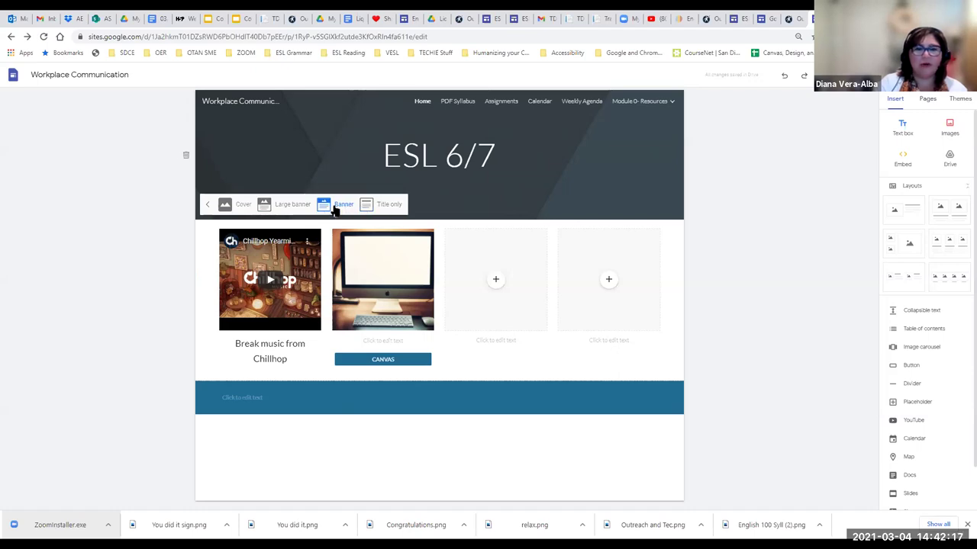
click(294, 208)
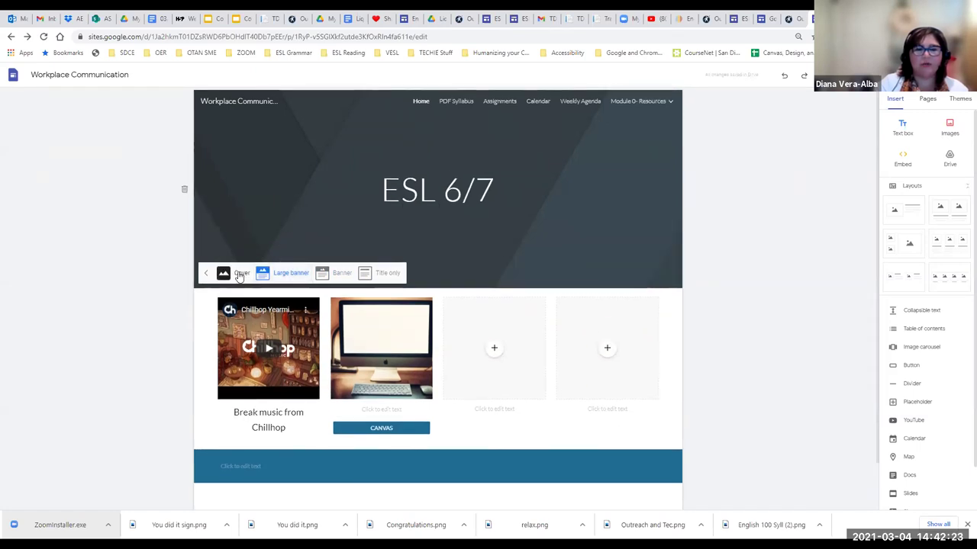
click(323, 275)
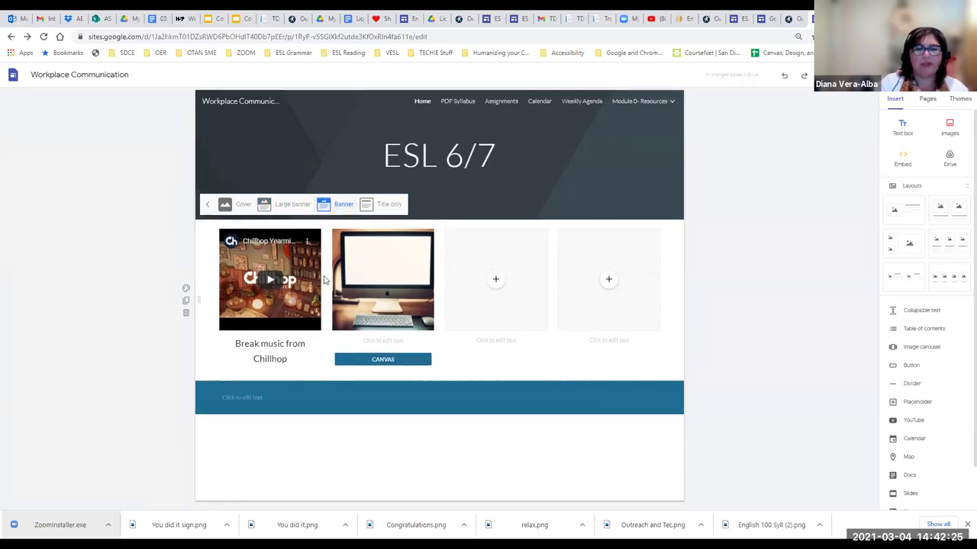
click(470, 200)
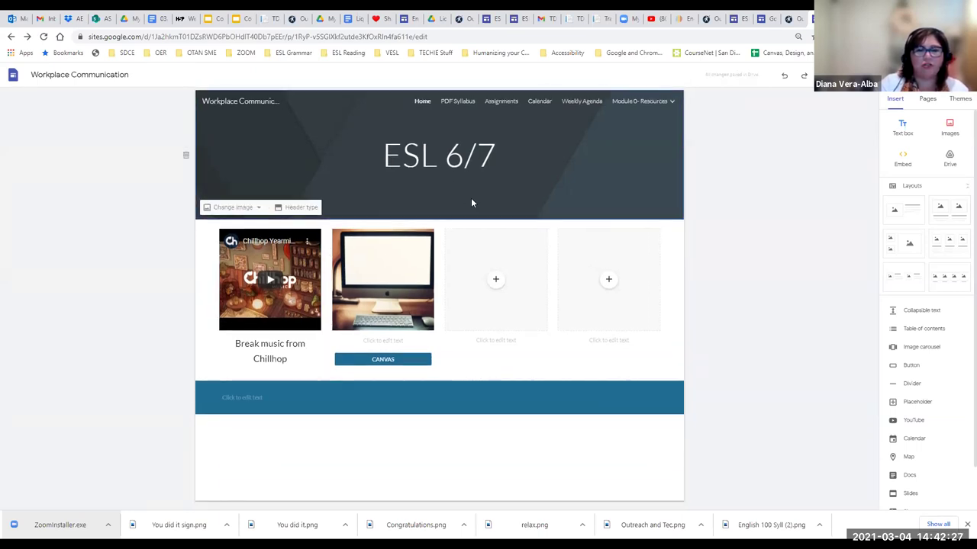
Step: Replace the home page header image with the gallery picture of blurred city lights at night
click(233, 207)
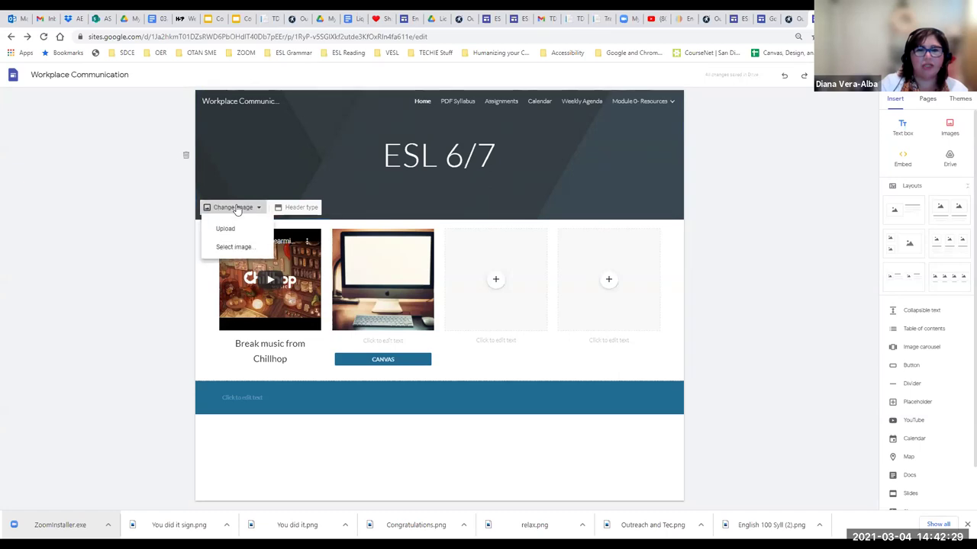
click(244, 249)
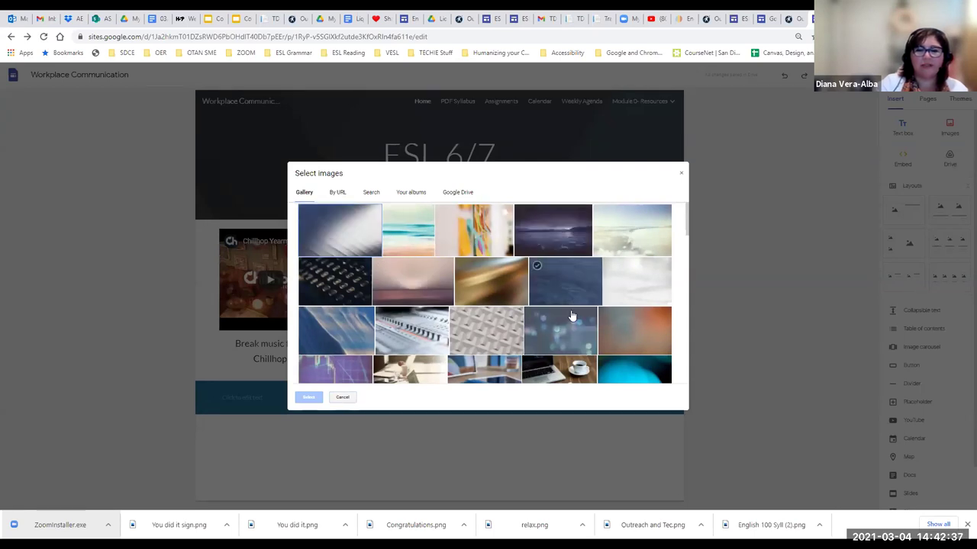
scroll(572, 314, down, 5)
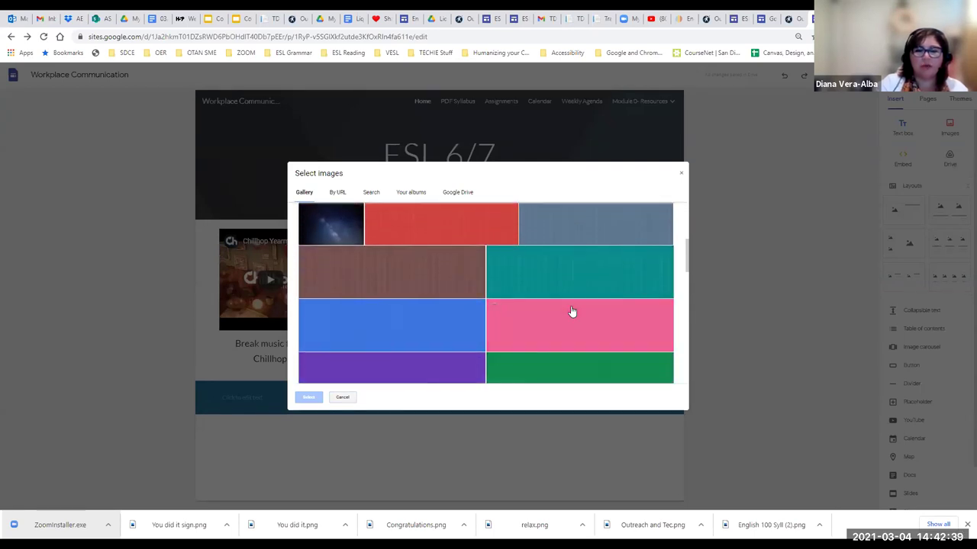
scroll(572, 312, down, 3)
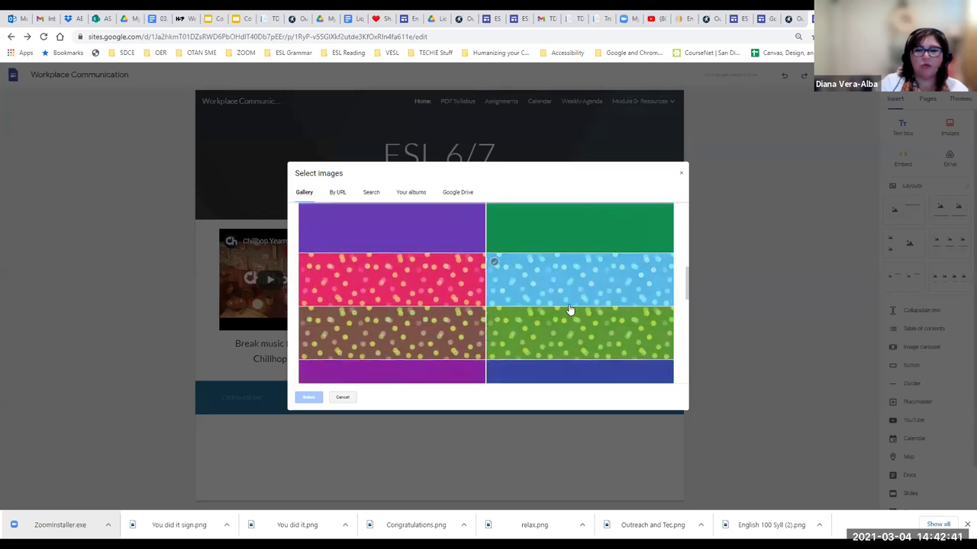
scroll(568, 309, down, 8)
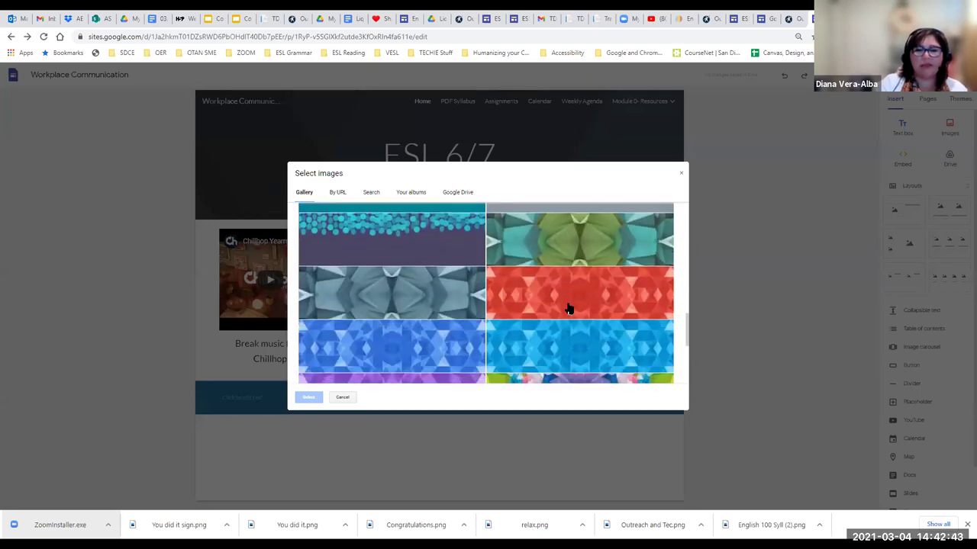
scroll(568, 309, down, 3)
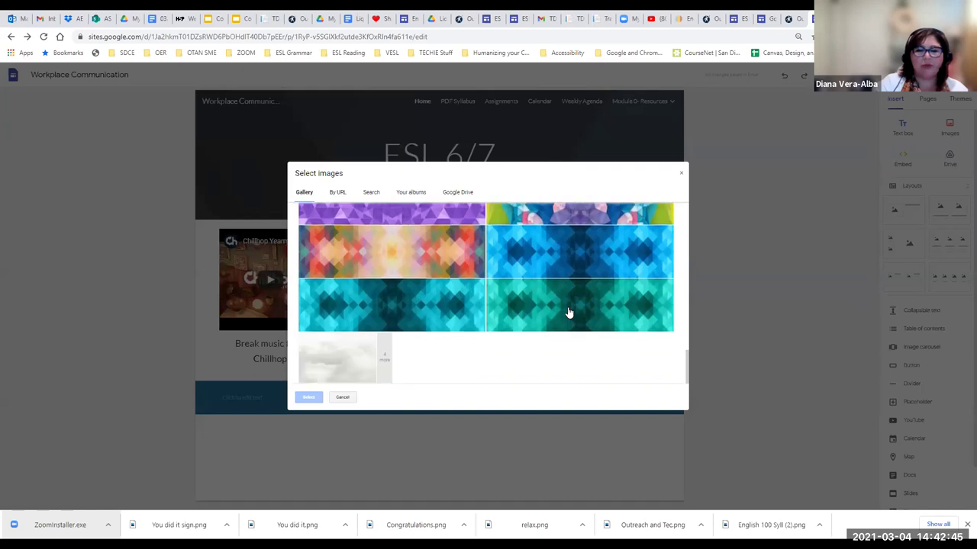
scroll(568, 312, up, 5)
scroll(569, 308, up, 3)
scroll(566, 309, down, 4)
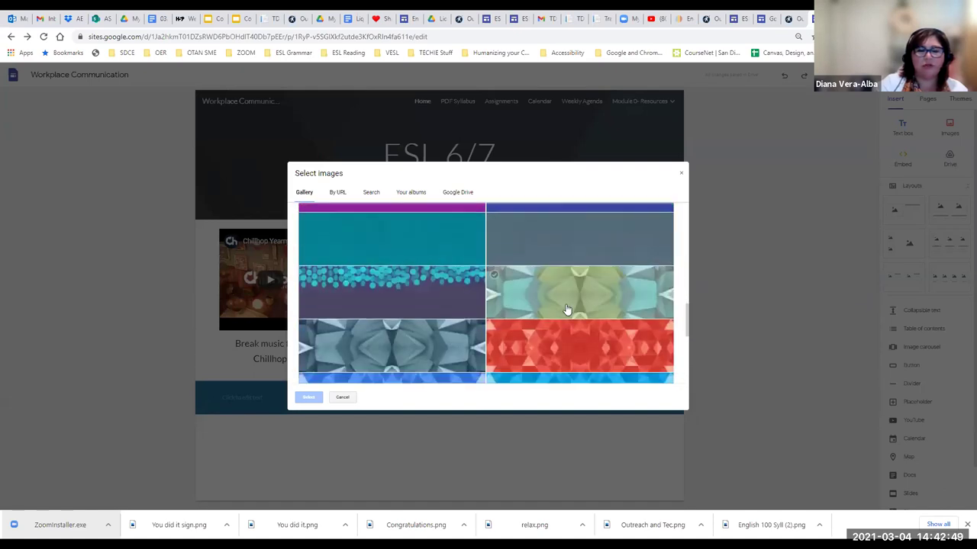
scroll(559, 290, up, 3)
scroll(558, 290, up, 5)
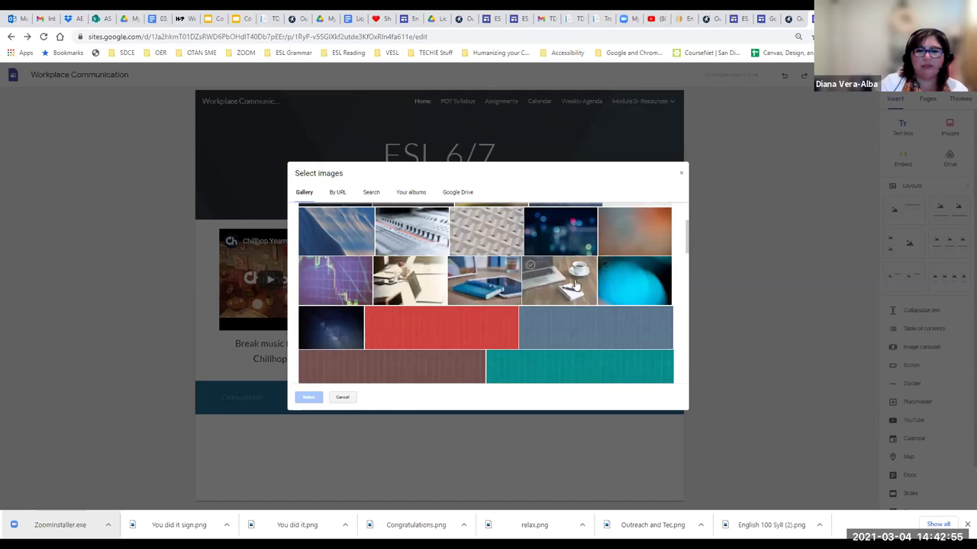
click(561, 229)
click(308, 398)
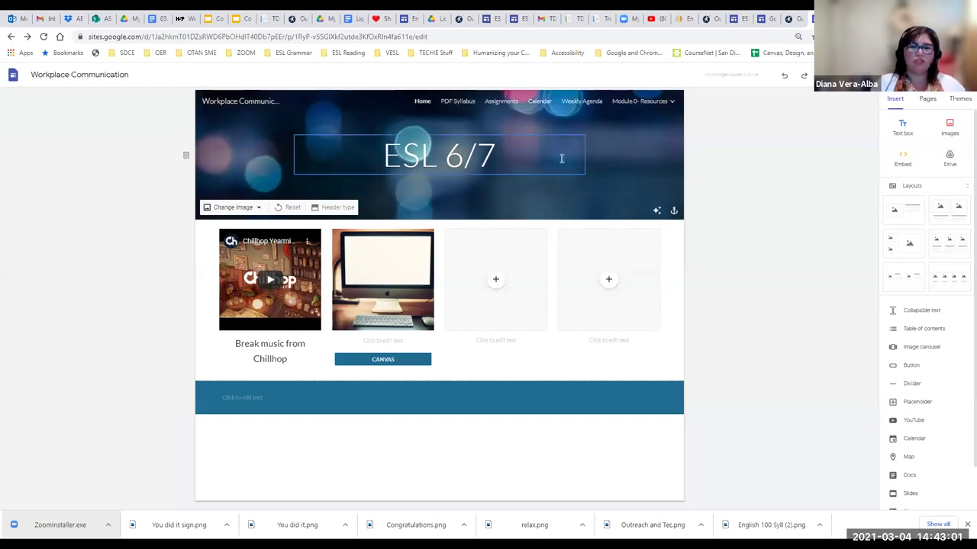
Step: Check the header of the PDF Syllabus page, reload it, and return to the Home page
click(461, 105)
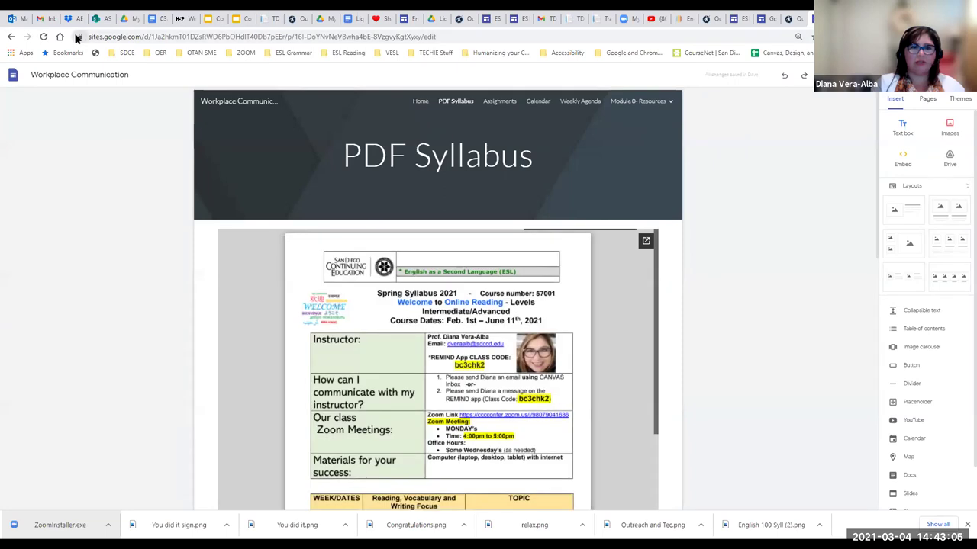
click(43, 37)
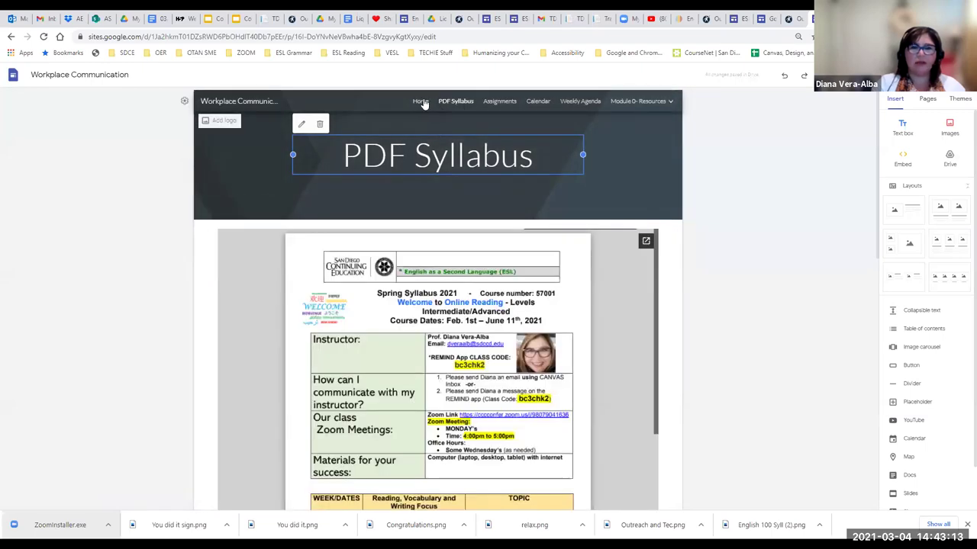
click(421, 101)
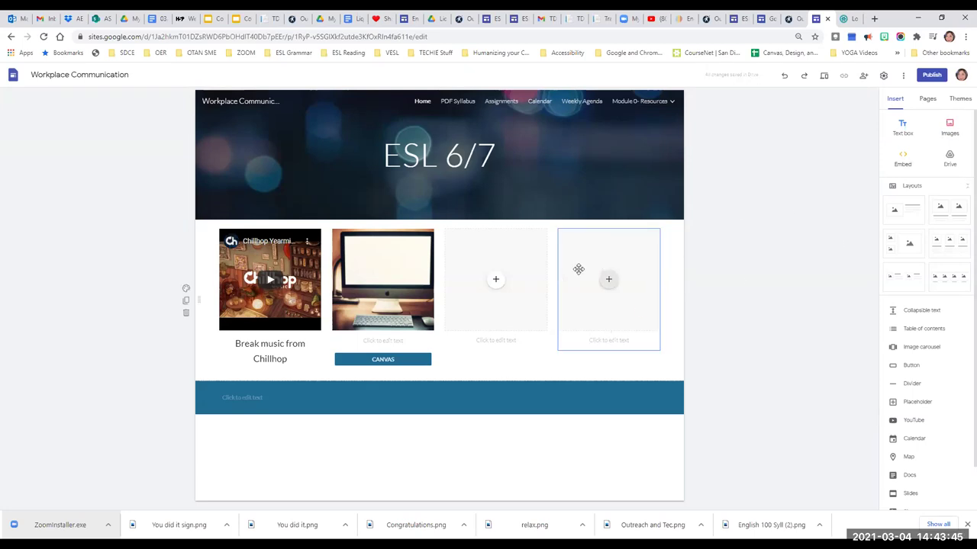
click(500, 264)
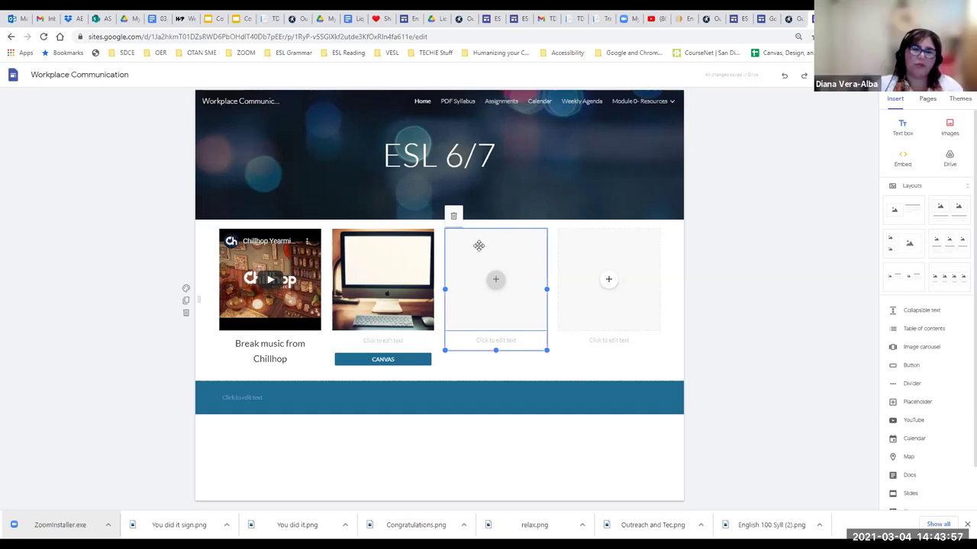
click(580, 251)
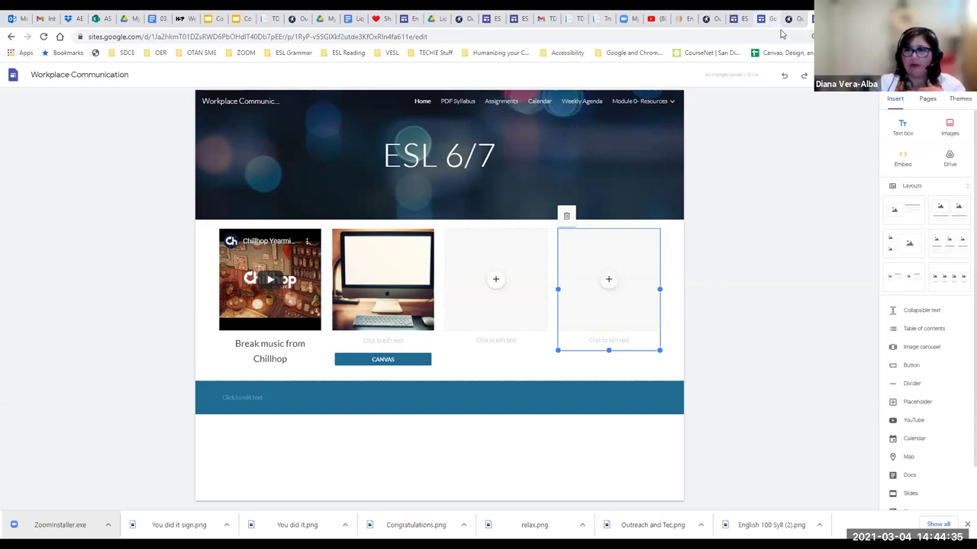
Step: Examine the image carousel at the end of the ESL Int/Adv Reading site's home page and return to the Workplace Communication site
click(757, 19)
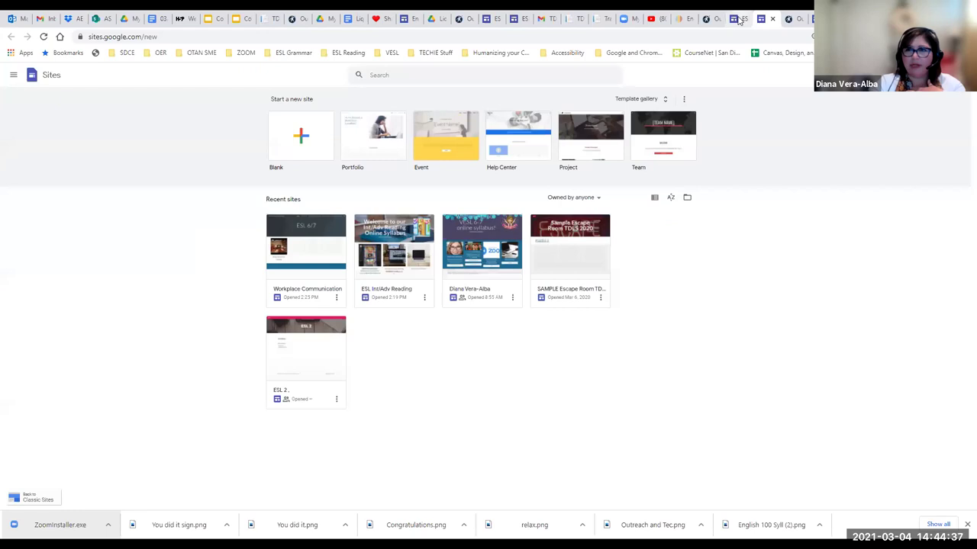
click(737, 19)
click(420, 101)
scroll(569, 281, down, 2)
scroll(569, 282, down, 9)
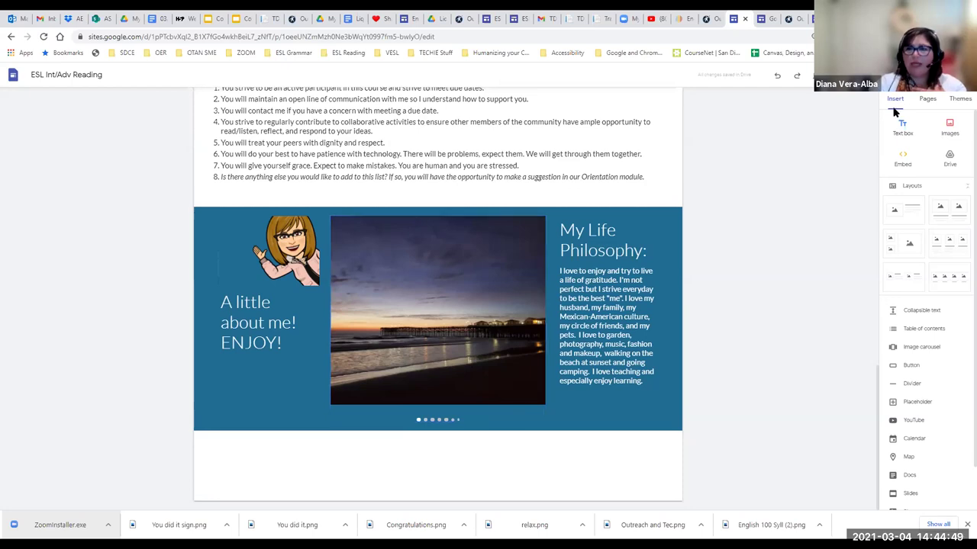
click(832, 18)
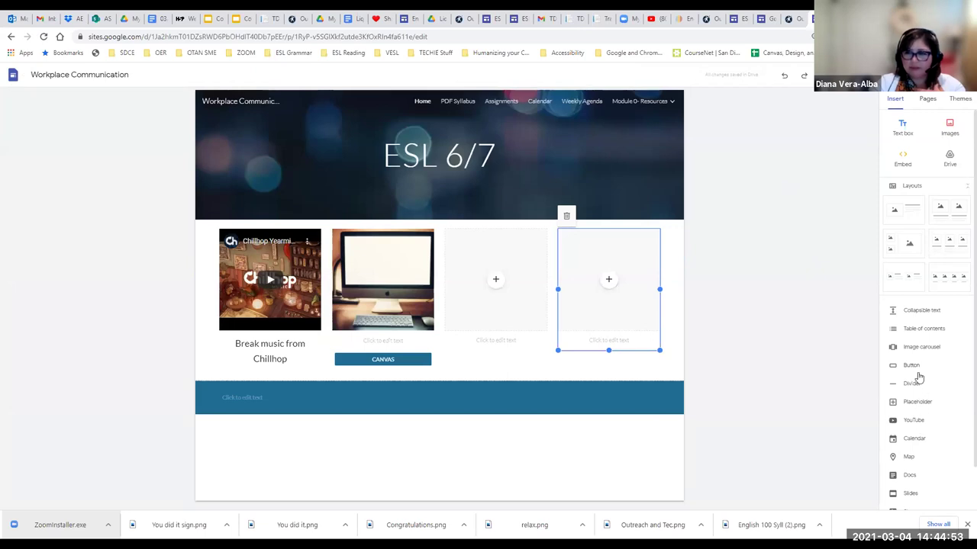
Step: Examine the image carousel's image sources, including Google Drive, Google Image Search, Photos and By URL, and cancel the insertion
click(908, 348)
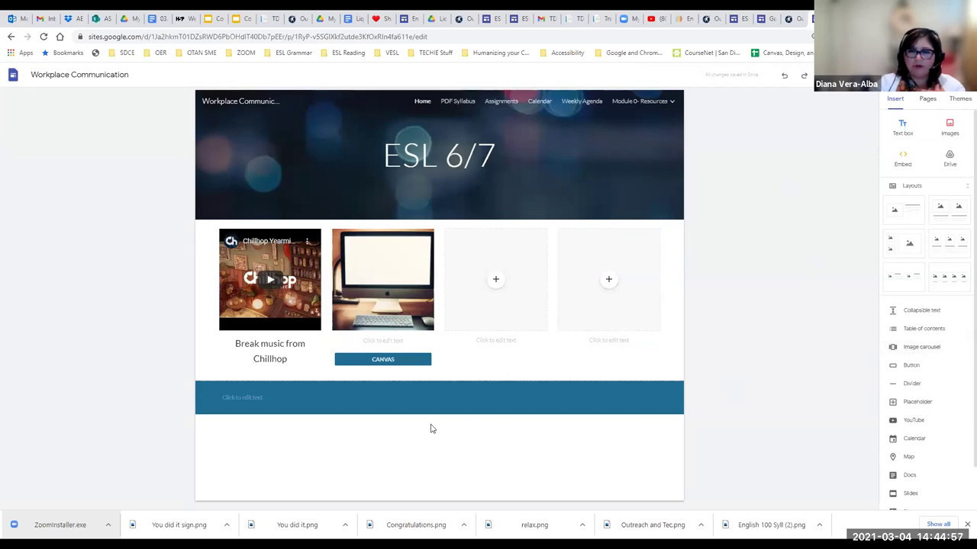
click(923, 348)
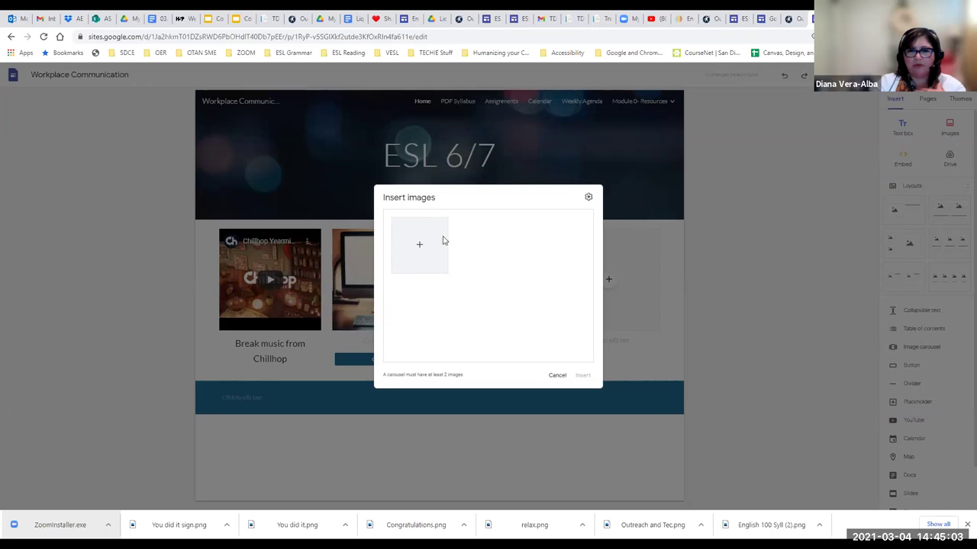
click(419, 245)
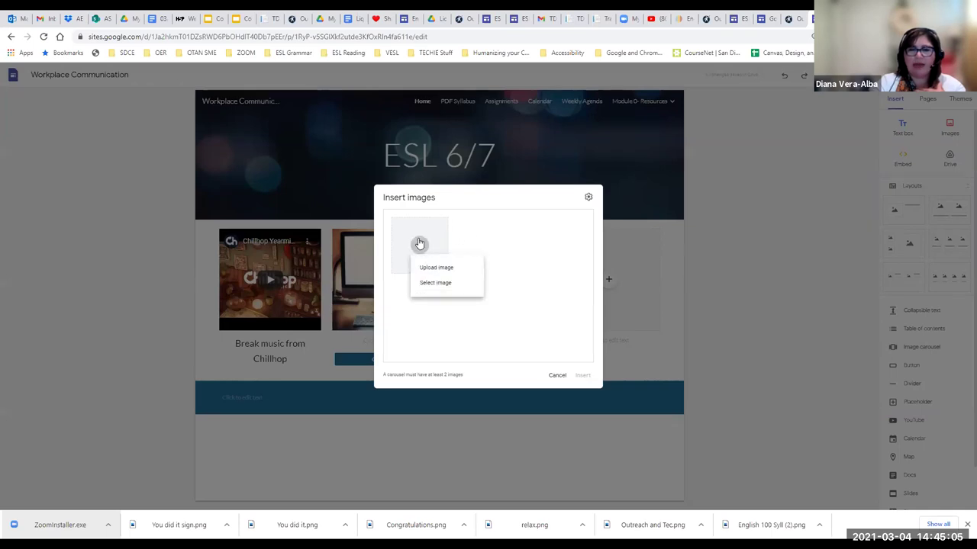
click(446, 286)
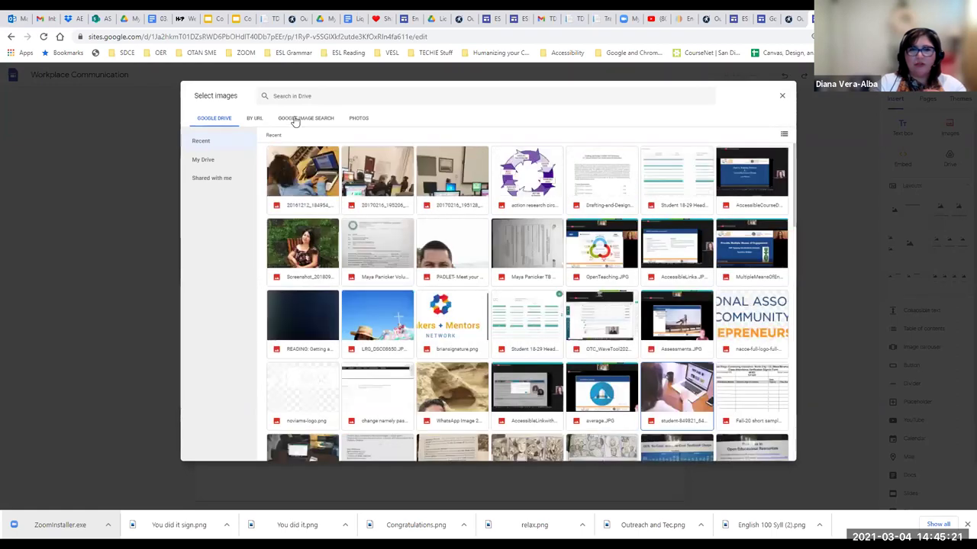
click(294, 120)
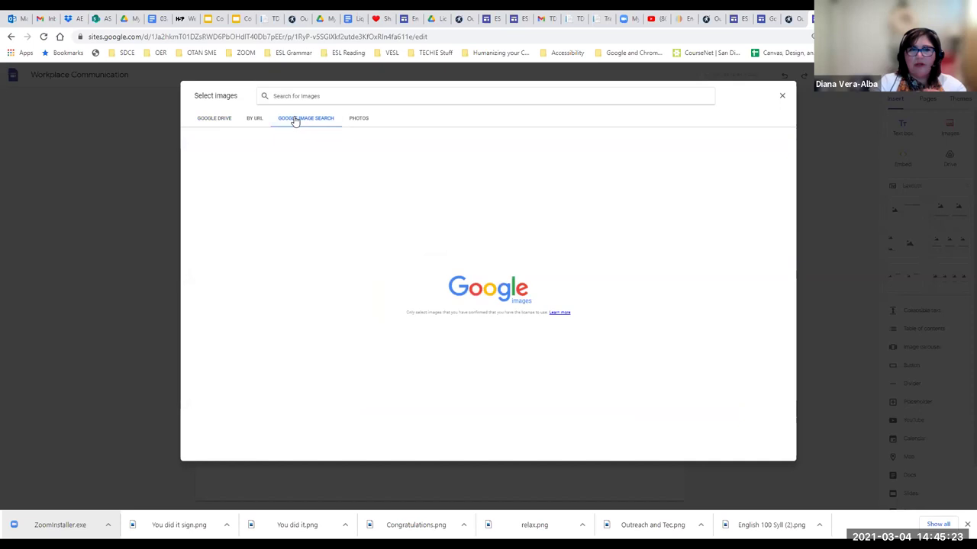
click(357, 120)
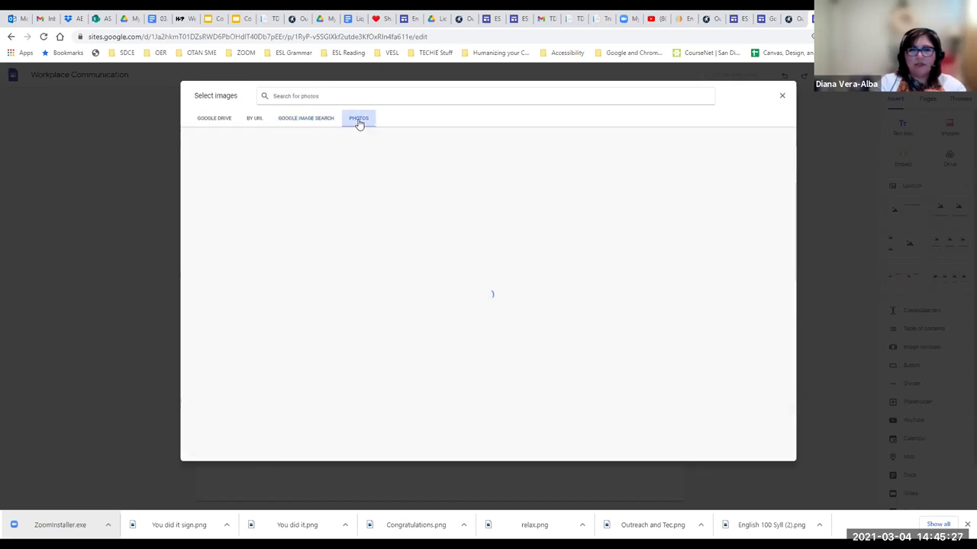
click(302, 120)
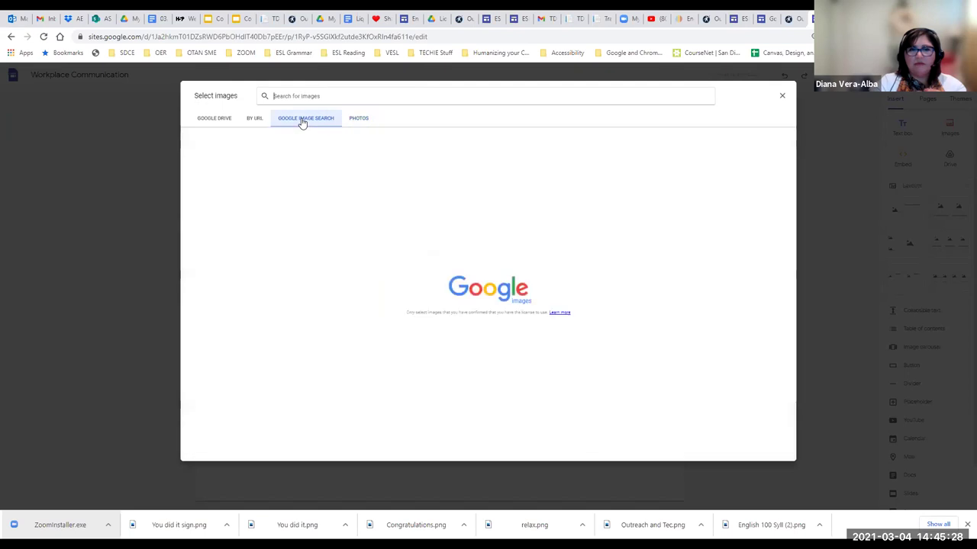
click(255, 120)
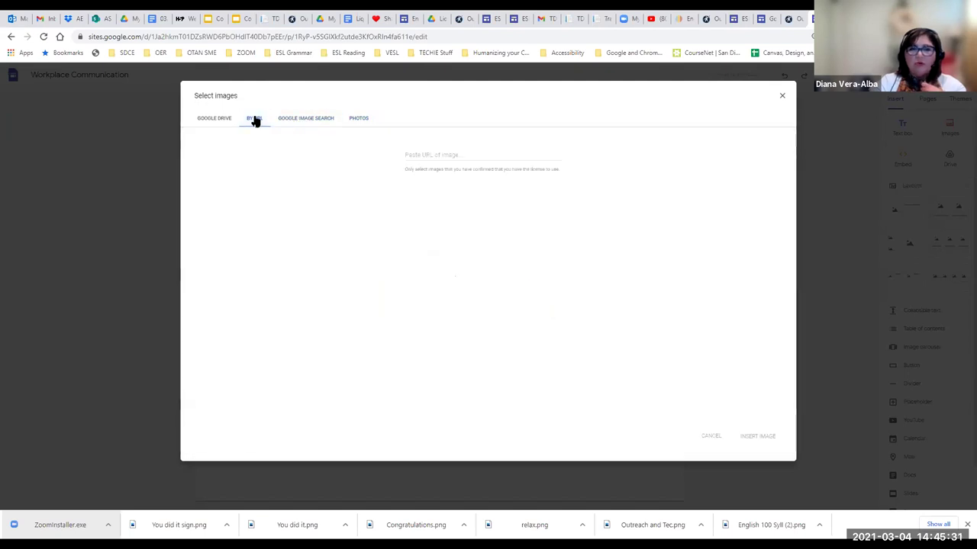
click(781, 96)
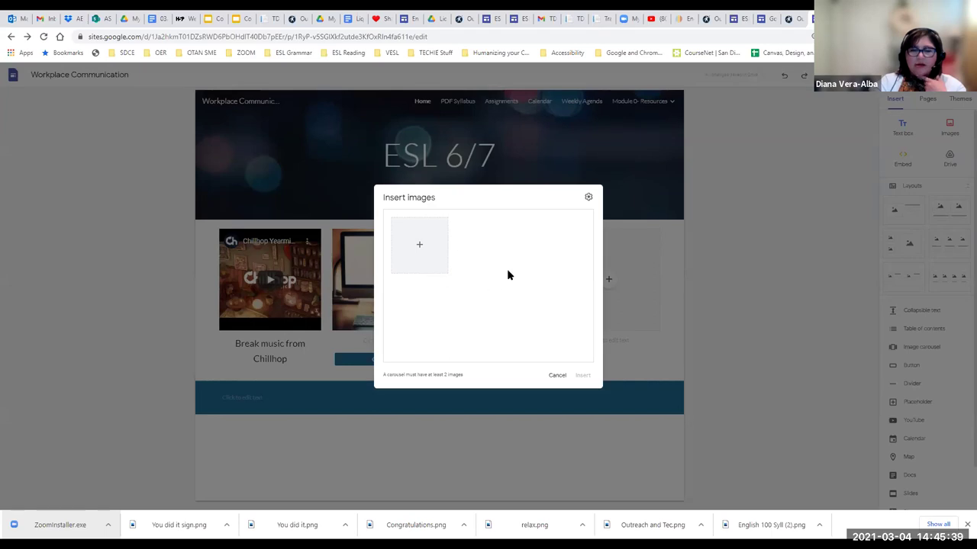
click(556, 377)
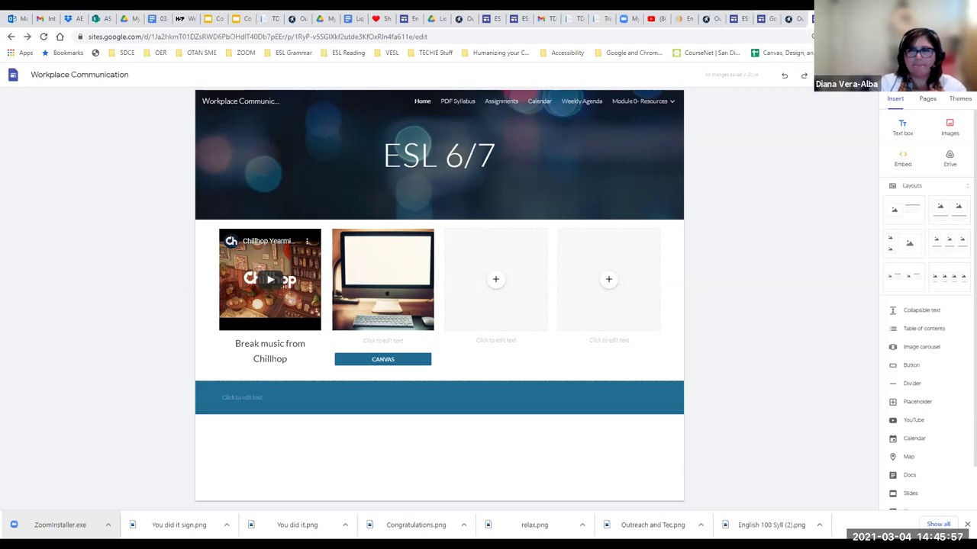
Step: Open the VESL 6-7 online syllabus site from the recent sites and examine the image carousel near the end of its home page
click(761, 19)
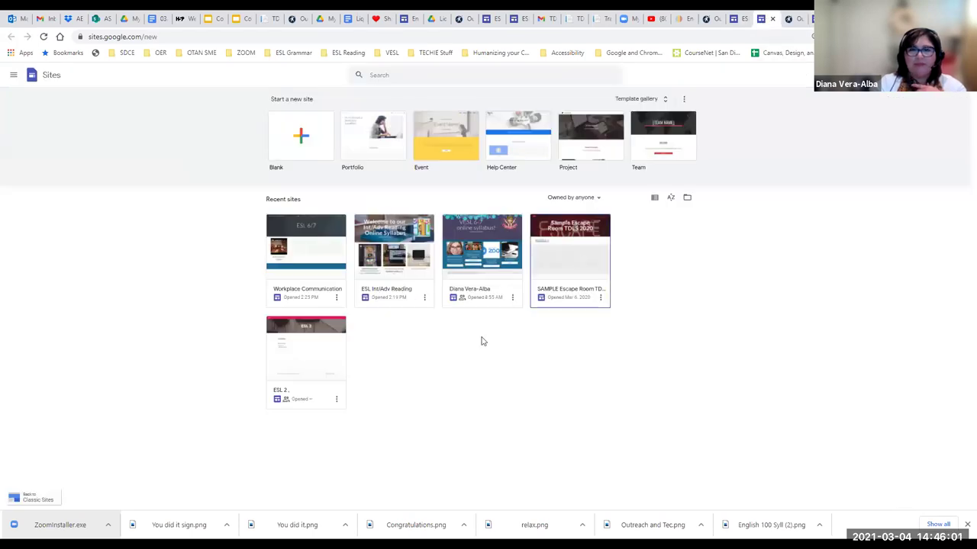
click(492, 273)
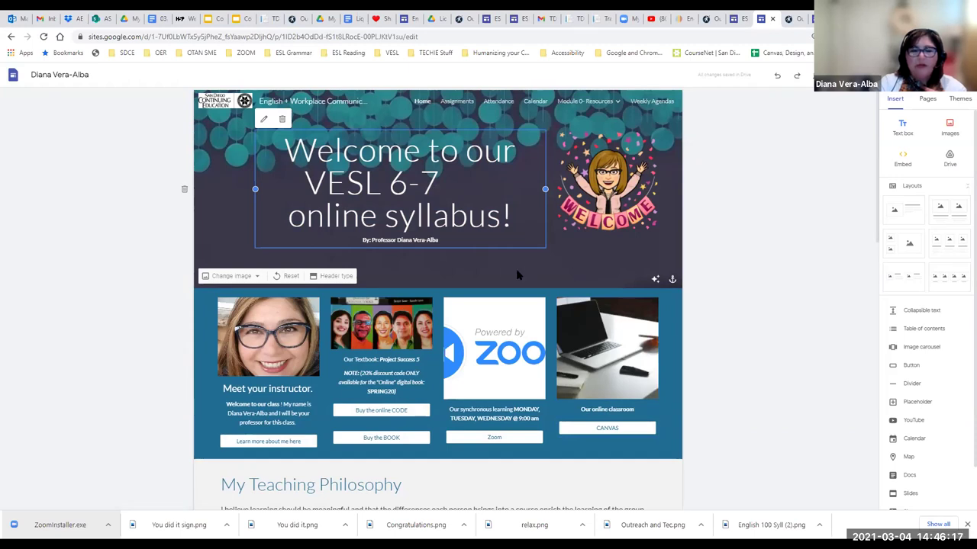
scroll(503, 267, down, 2)
scroll(504, 267, down, 7)
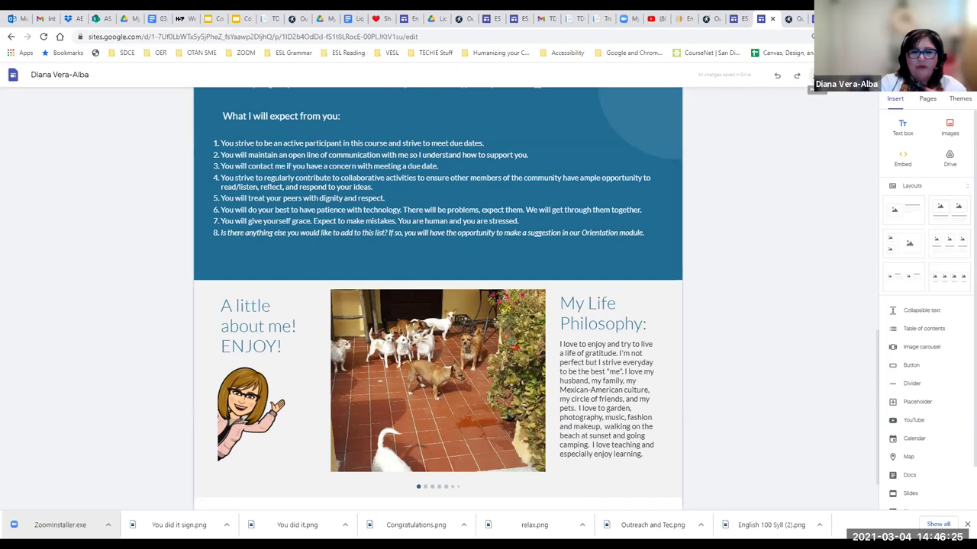
Step: Preview the VESL 6-7 site, examine the image carousel between "A little about me" and "My Life Philosophy", and exit the preview
click(815, 76)
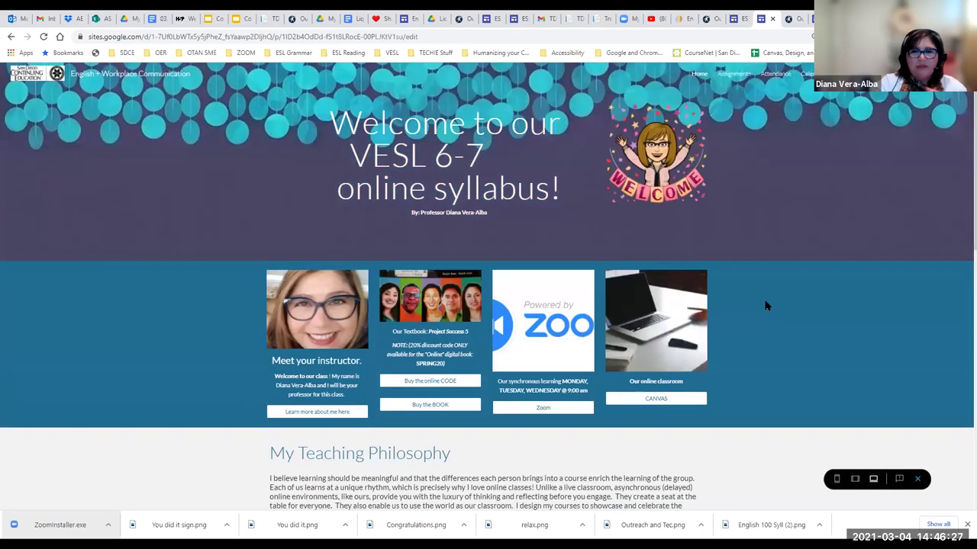
scroll(767, 306, down, 8)
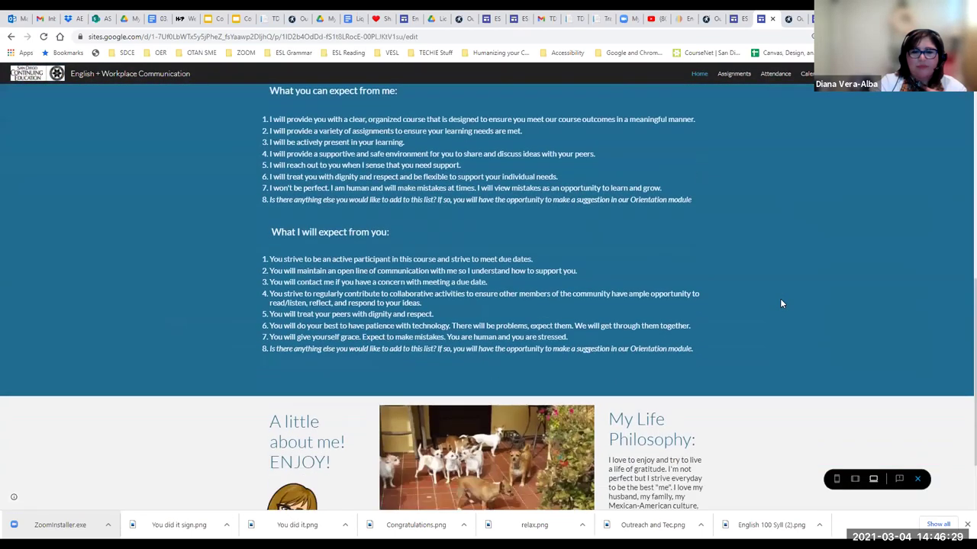
scroll(781, 304, down, 2)
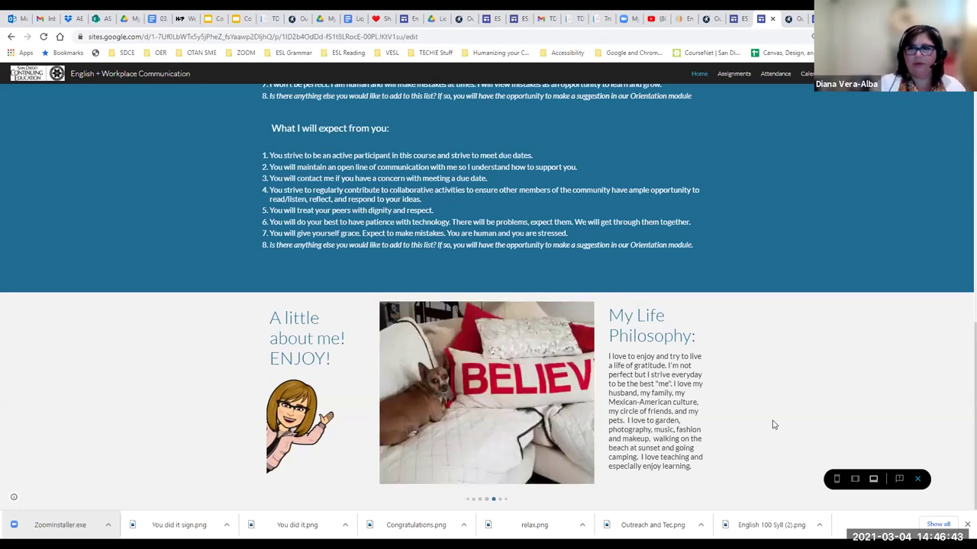
scroll(782, 362, up, 5)
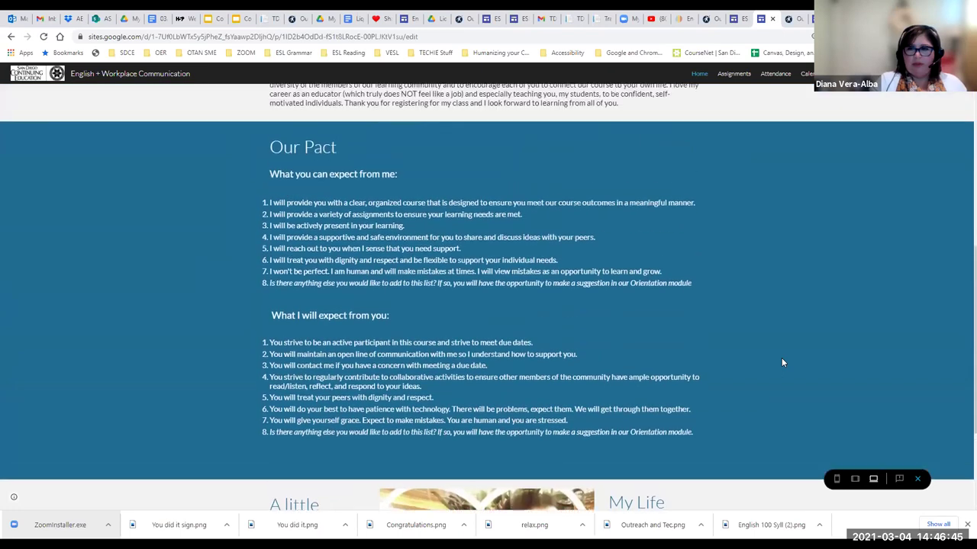
scroll(788, 368, up, 1)
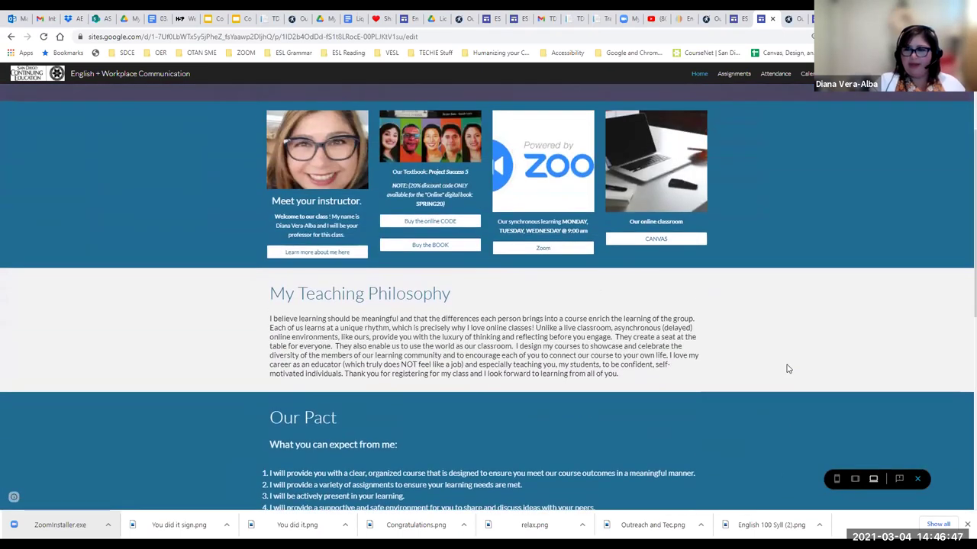
scroll(787, 366, up, 2)
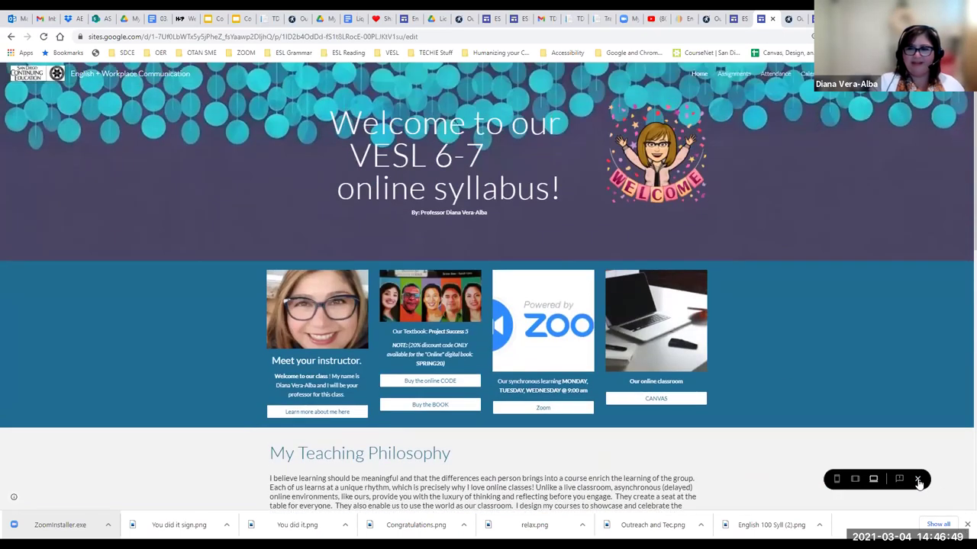
click(918, 480)
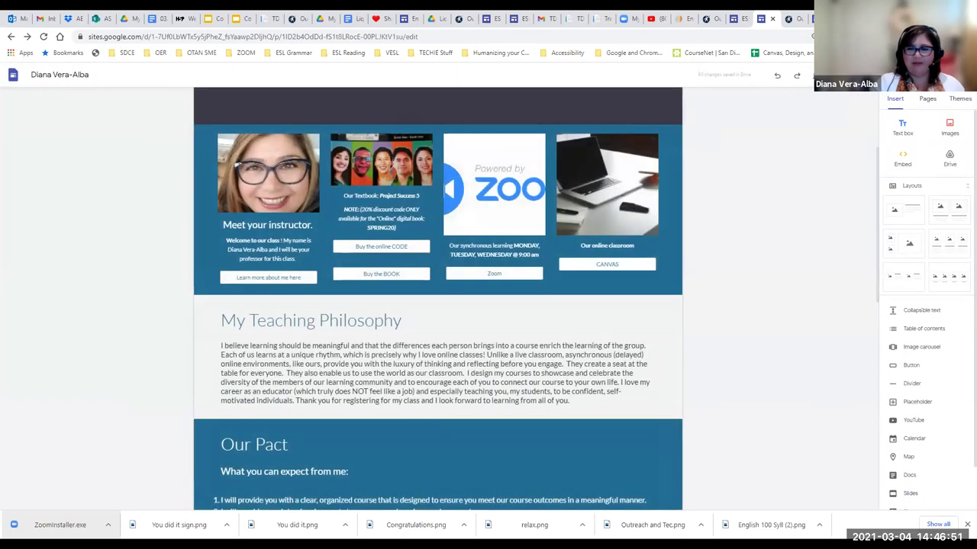